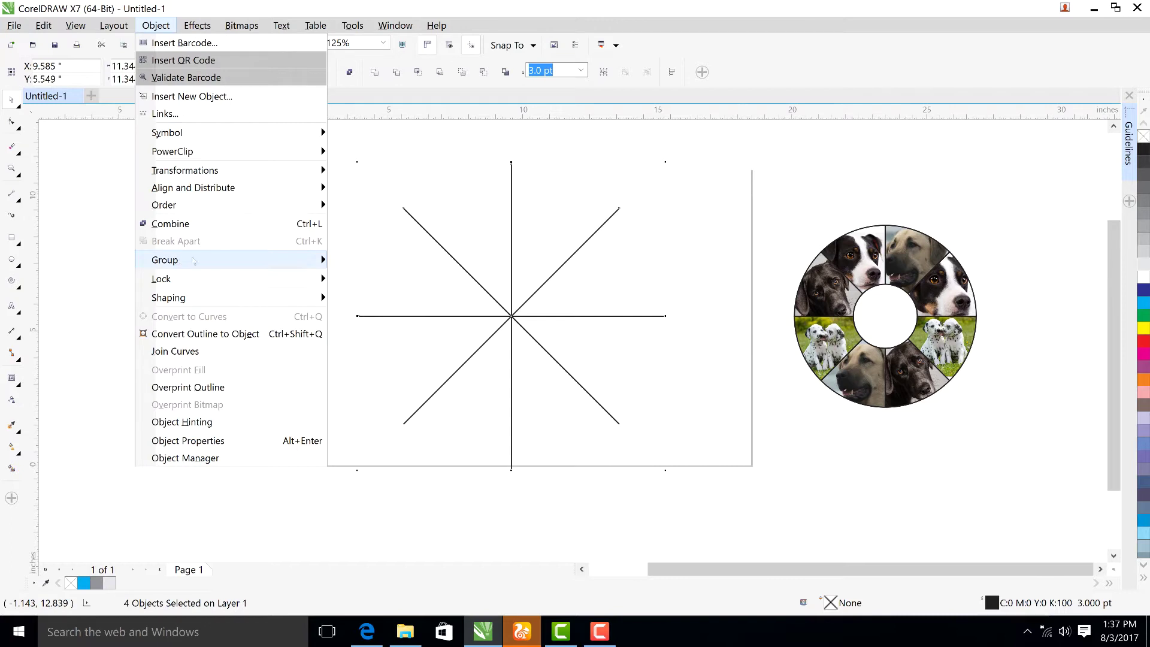
Group the four crossing lines and draw a circle about 4.49 inches across beside them.
left_click(374, 259)
left_click(206, 226)
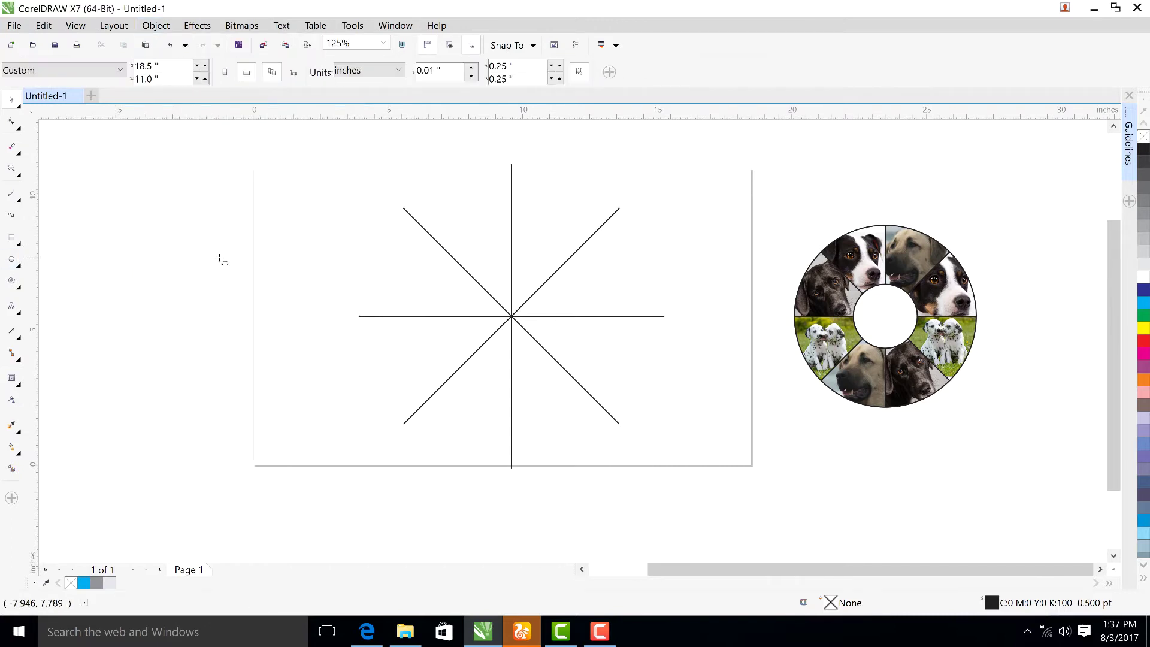
left_click_drag(247, 261, 367, 381)
key("space")
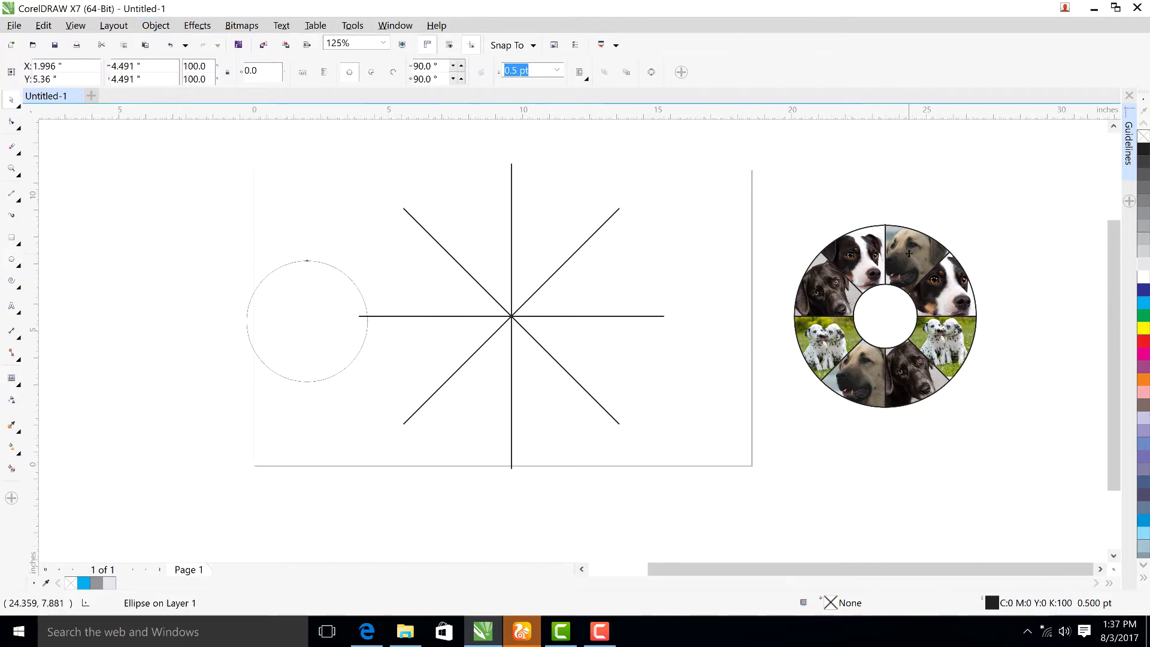
Try to center the circle horizontally and vertically on the dog-photo wheel.
left_click(909, 253, "shift")
key("c")
key("e")
left_click(1004, 199)
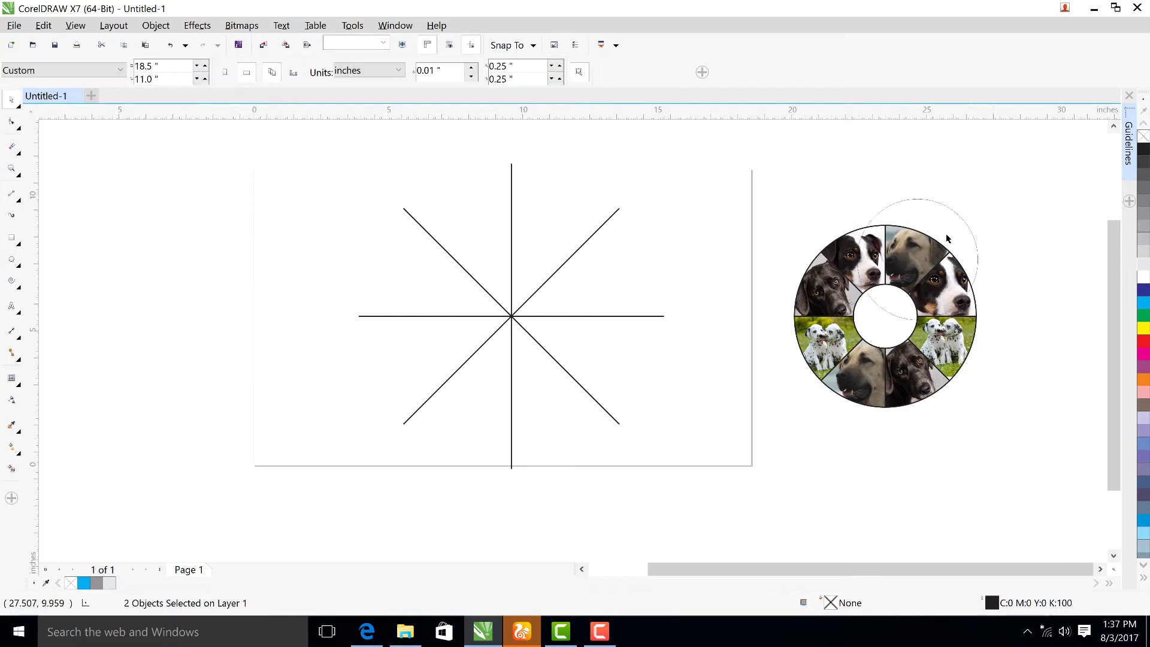
left_click(948, 237)
left_click(846, 289, "shift")
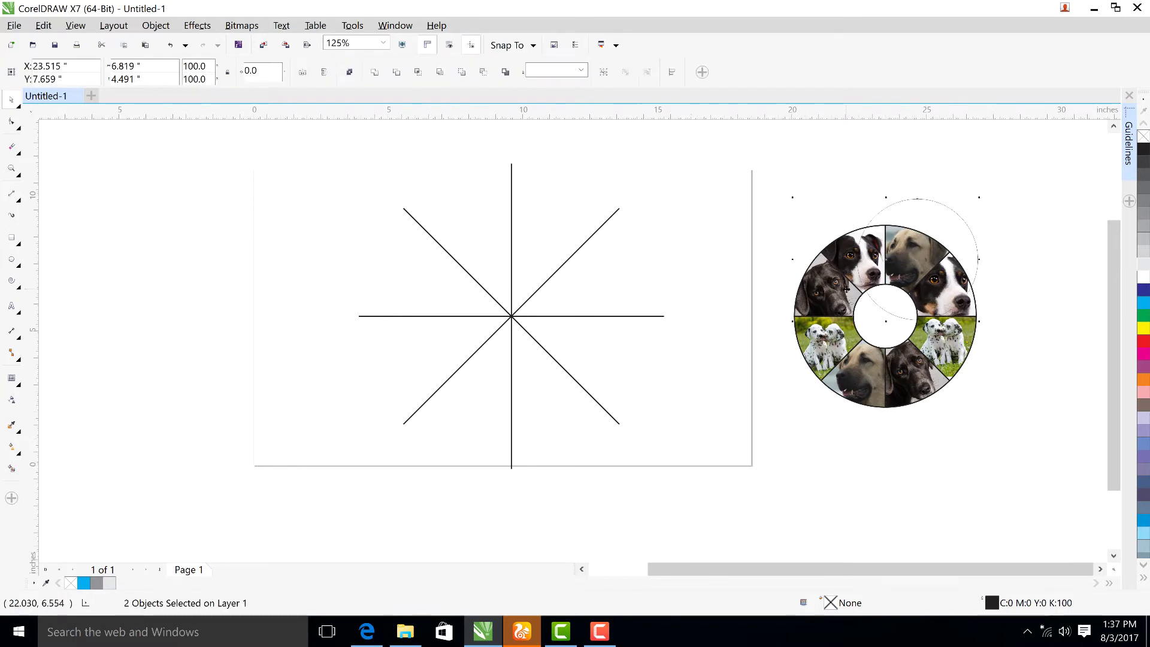
left_click(806, 212)
Group all nine pieces of the dog-photo wheel into one object.
left_click_drag(756, 217, 999, 418)
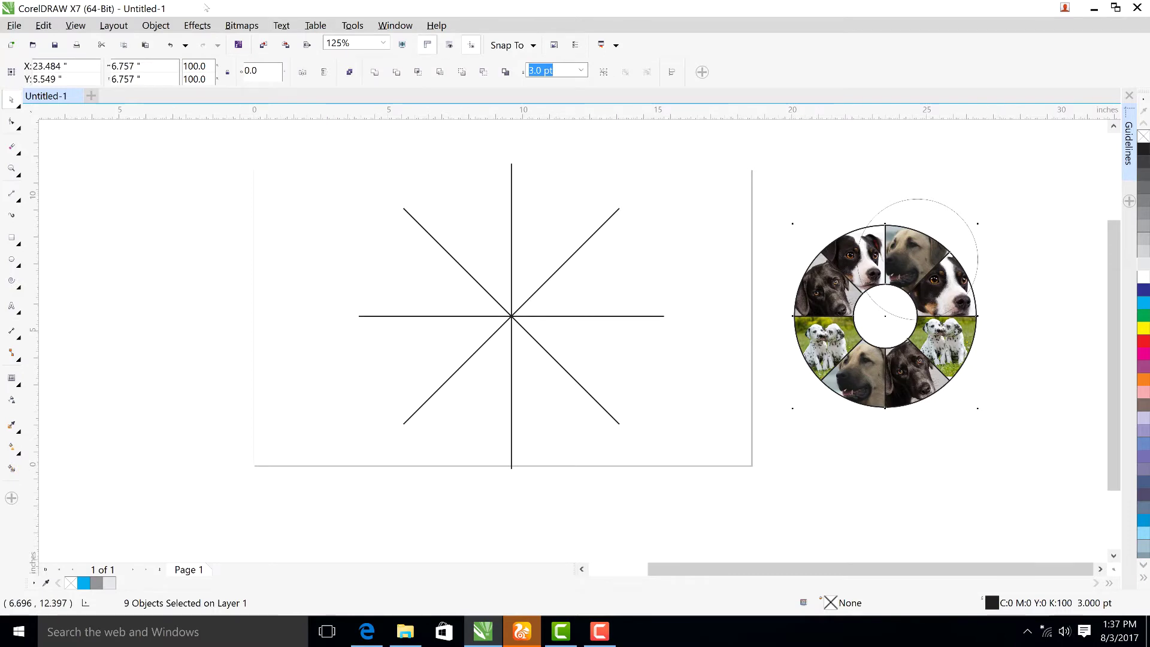
left_click(155, 25)
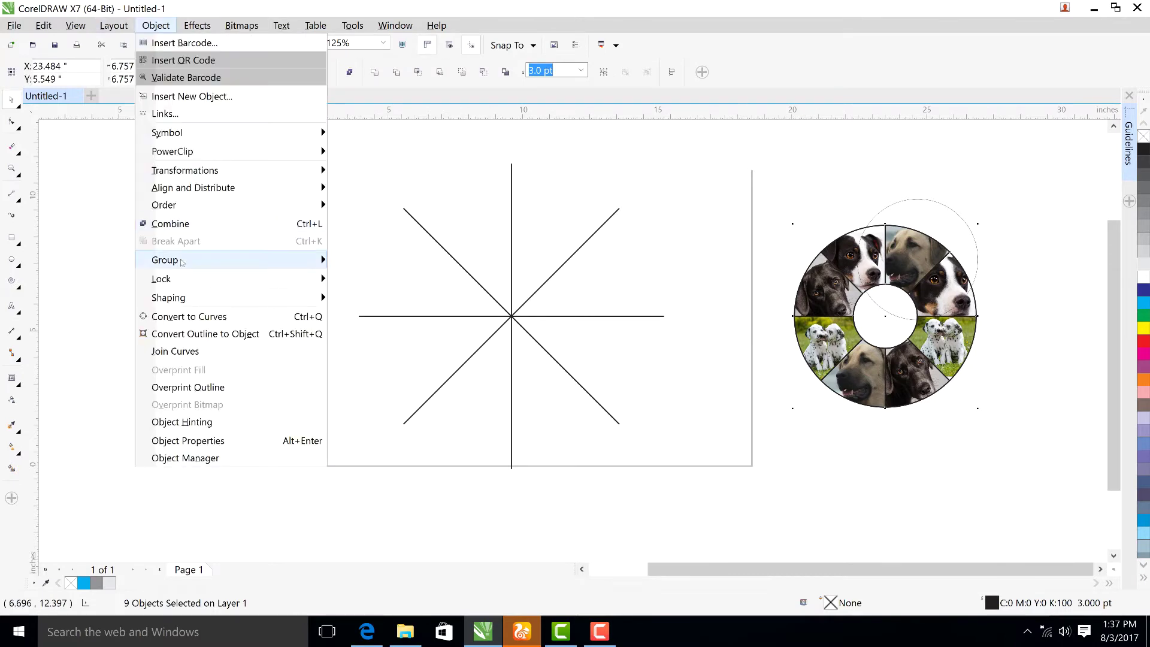
left_click(383, 260)
left_click(915, 198)
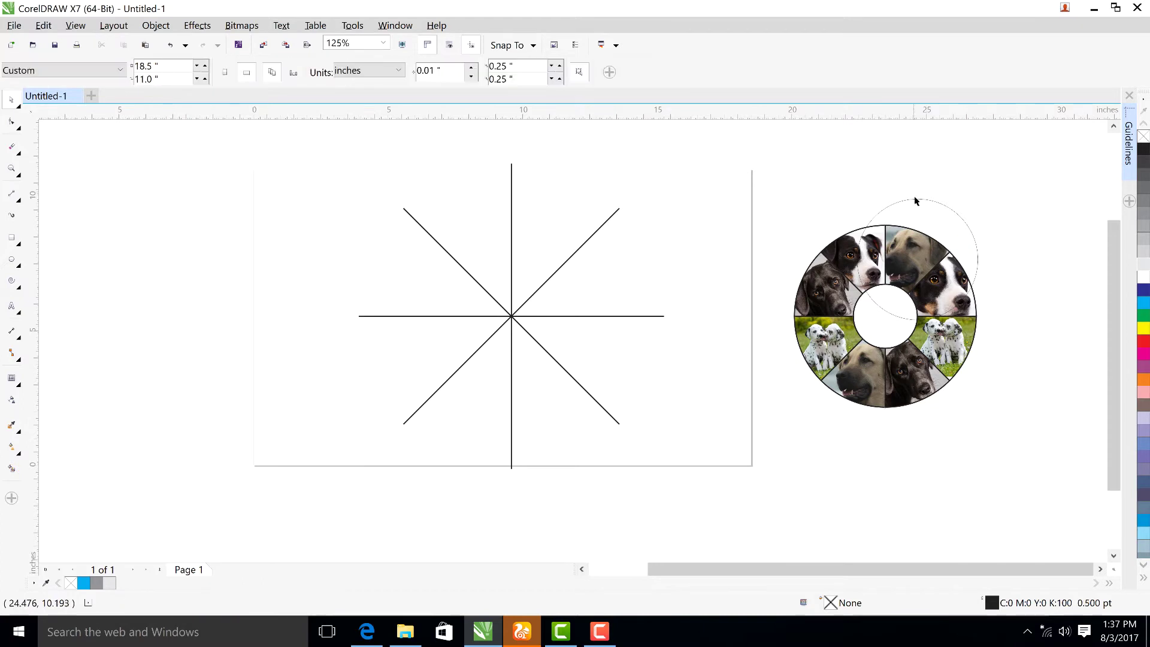
Center the circle horizontally and vertically on the grouped dog-photo wheel.
left_click(915, 198)
left_click(839, 288, "shift")
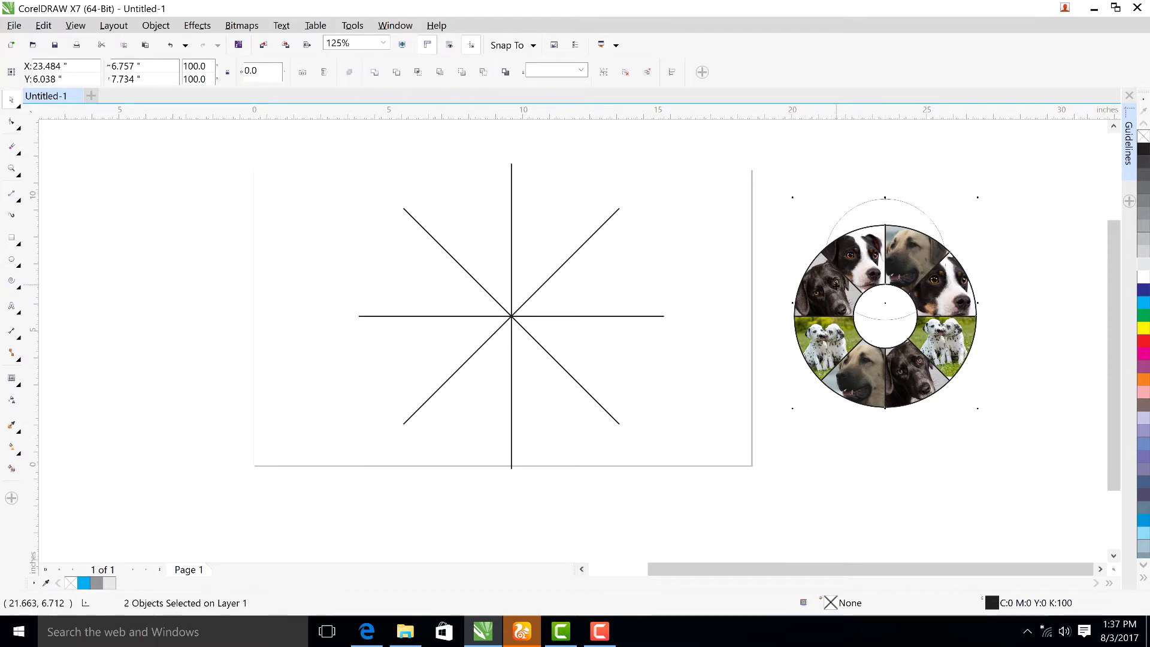
left_click(895, 206)
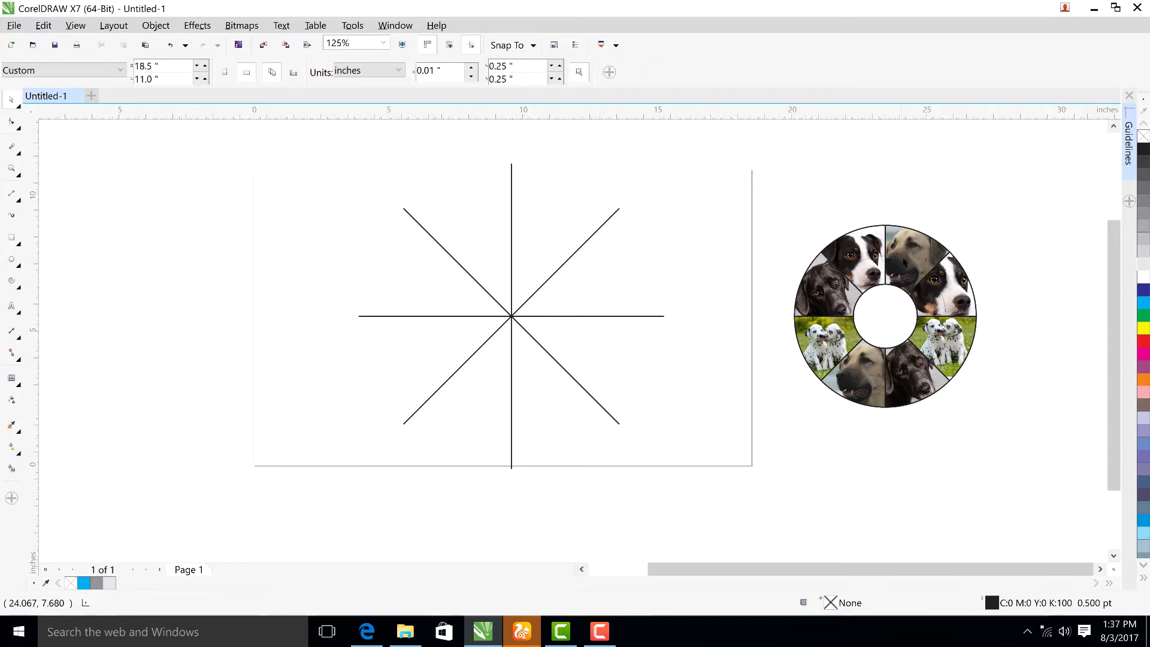
Scale the circle down about its center to about 2.4 inches to match the wheel's inner circle.
left_click(904, 261)
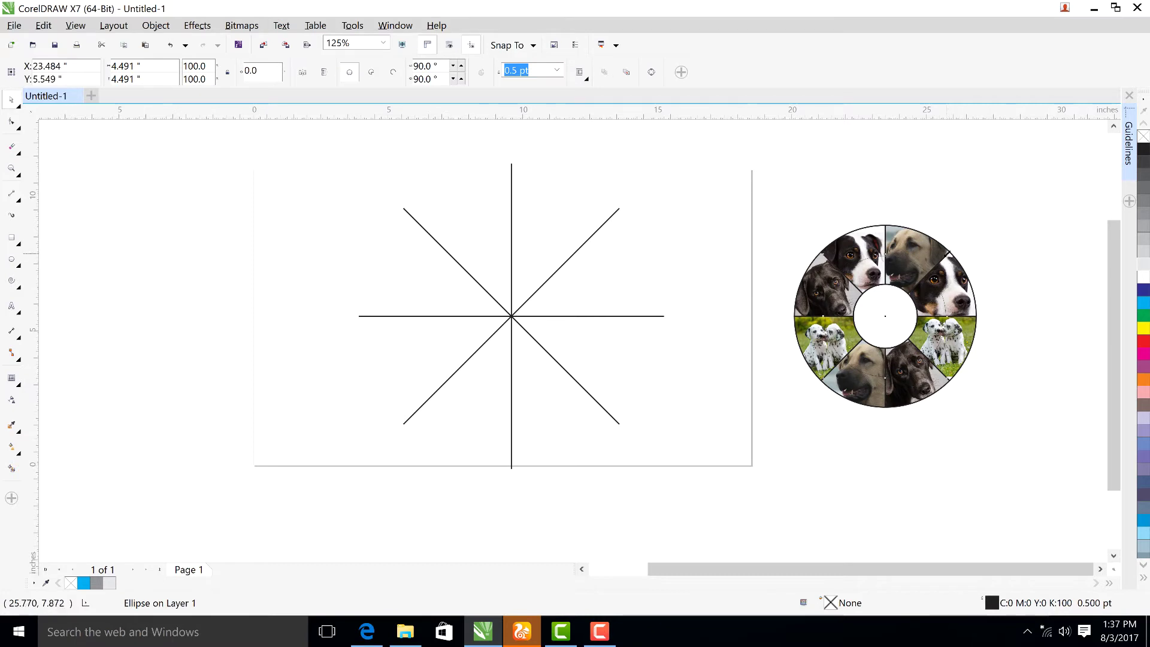
left_click_drag(945, 254, 930, 280)
key("z")
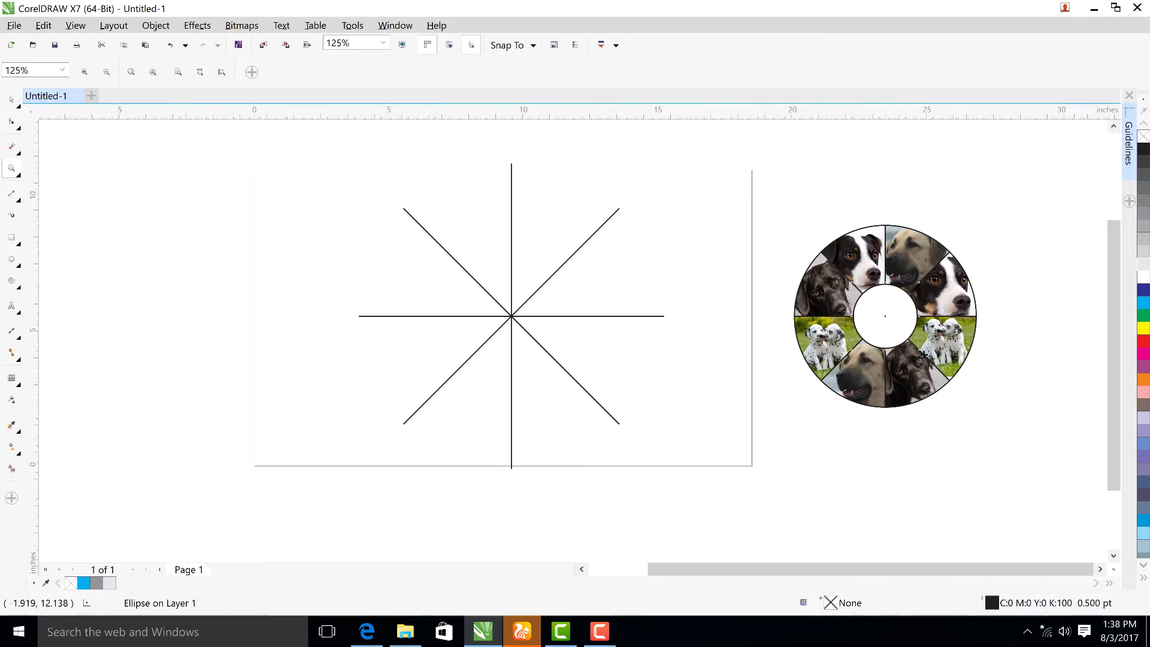
key("space")
left_click(774, 291)
Move the small circle off the wheel and center it on the group of crossing lines.
left_click(897, 308)
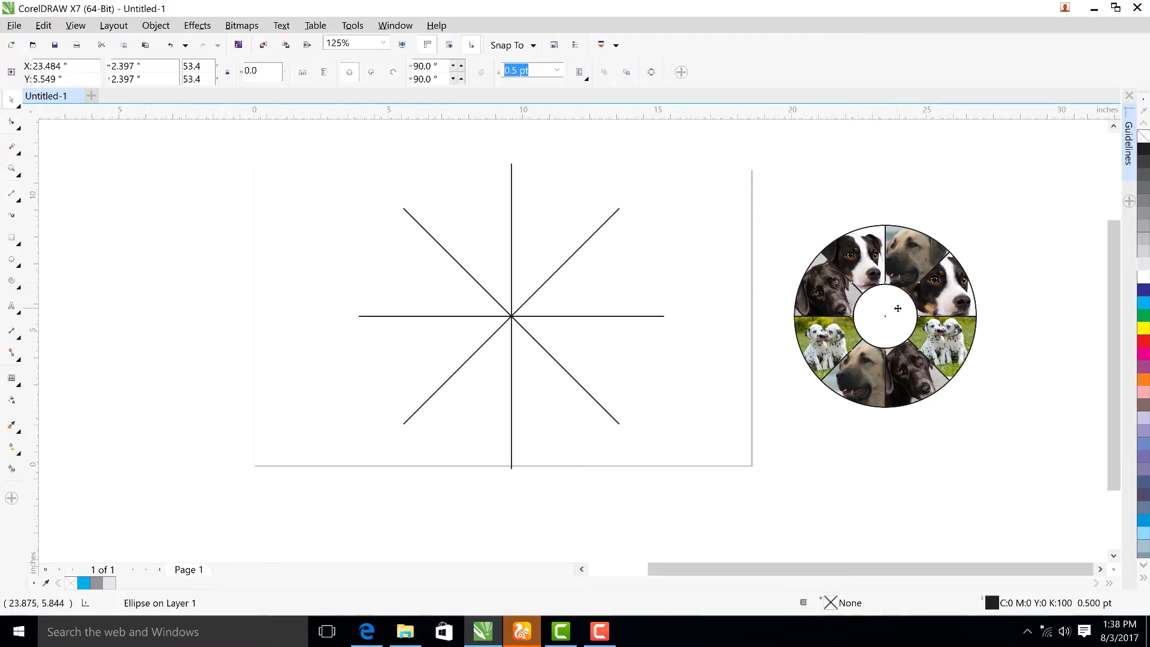
left_click_drag(896, 308, 637, 306)
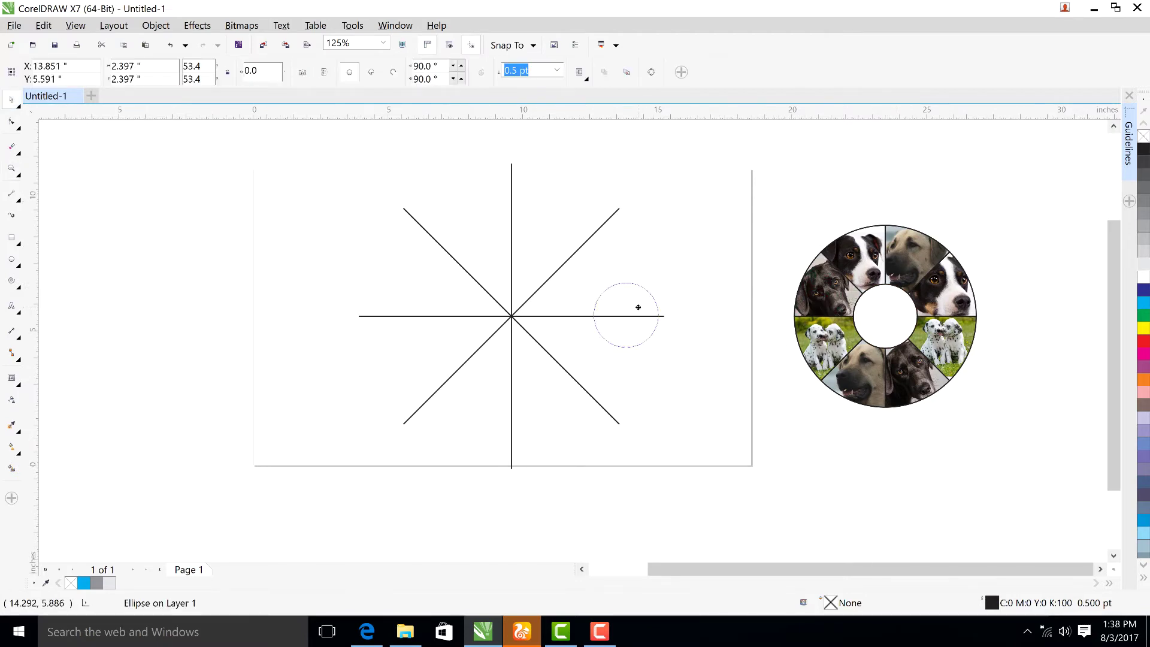
left_click(591, 238, "shift")
key("c")
key("e")
left_click(688, 251)
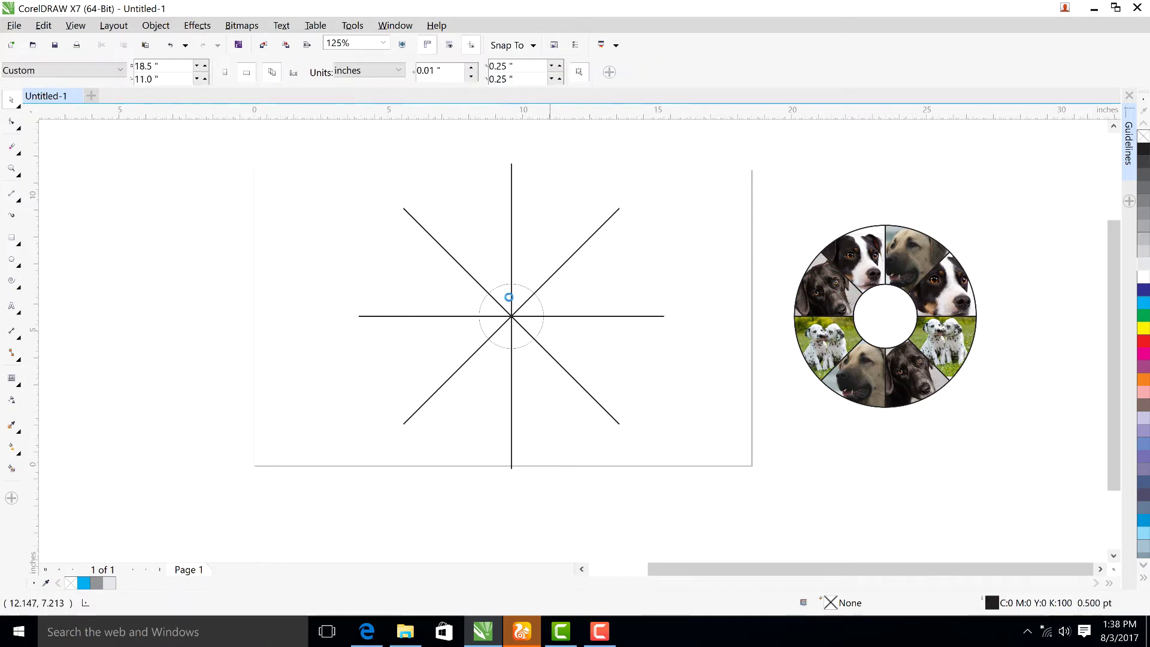
Try trimming and intersecting the grouped lines with the centered circle, undoing each result.
left_click(523, 284)
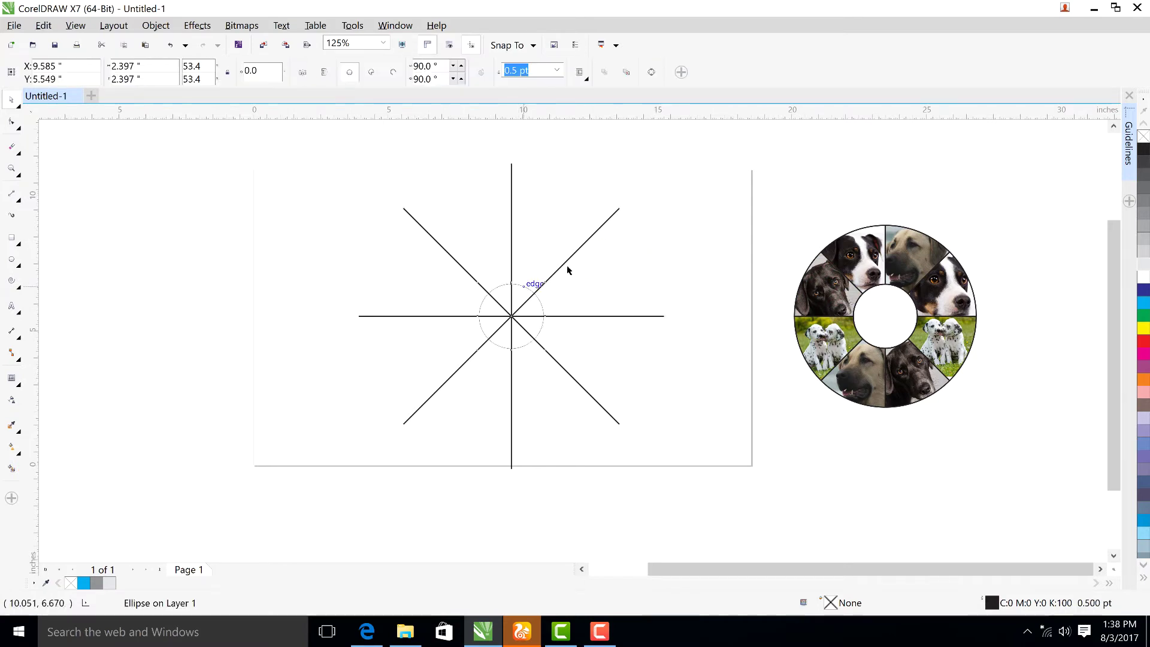
left_click(589, 240, "shift")
left_click(395, 73)
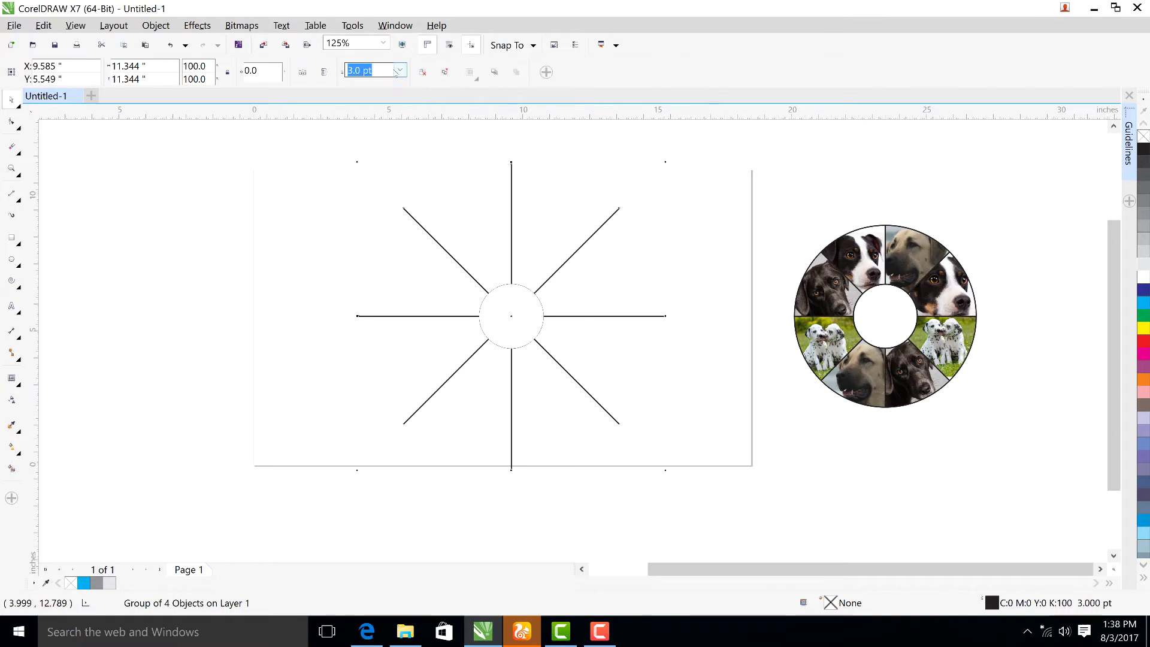
key("ctrl+z")
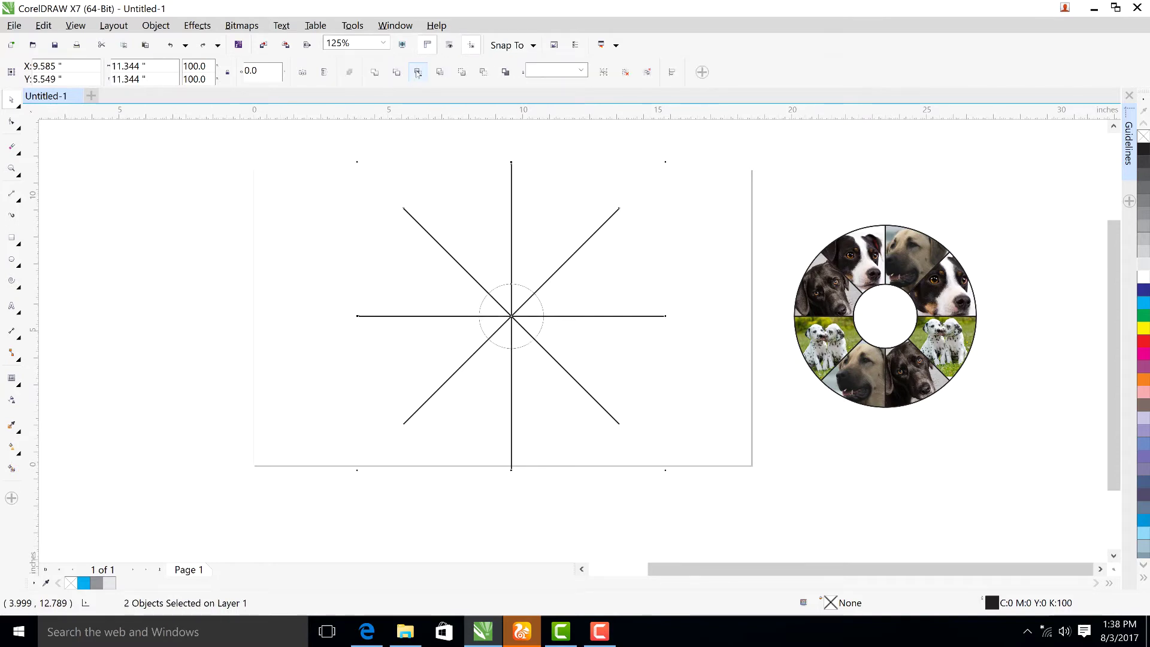
left_click(418, 72)
key("ctrl+z")
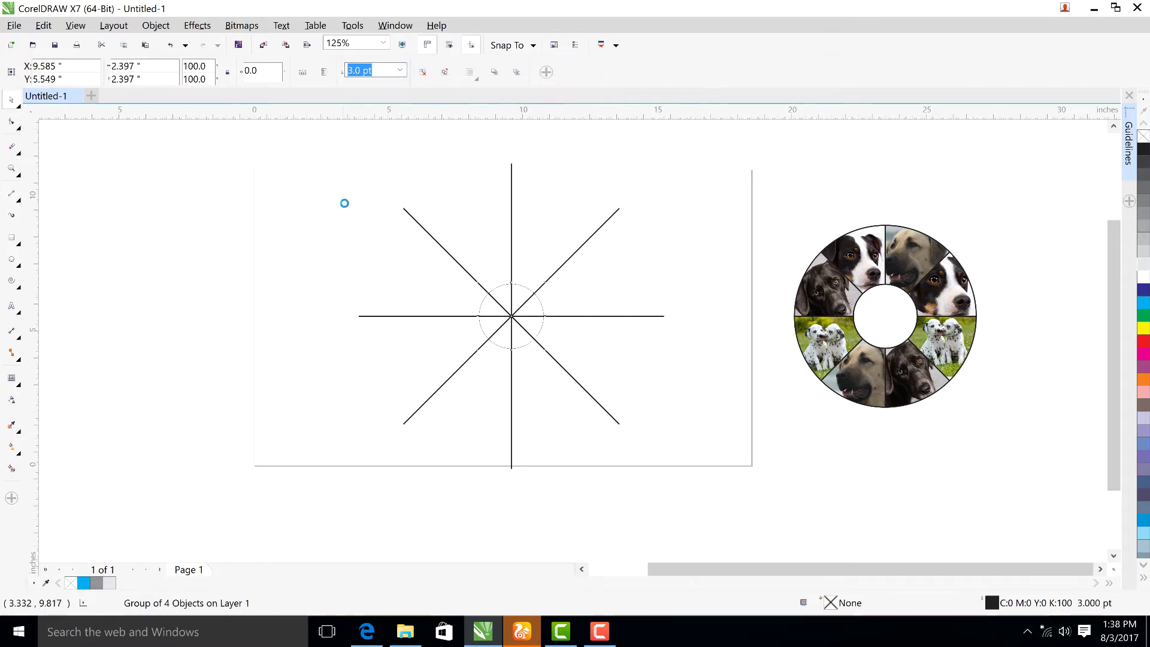
Intersect the circle with the grouped lines and move the resulting small spoke piece away from them.
left_click_drag(351, 151, 727, 476)
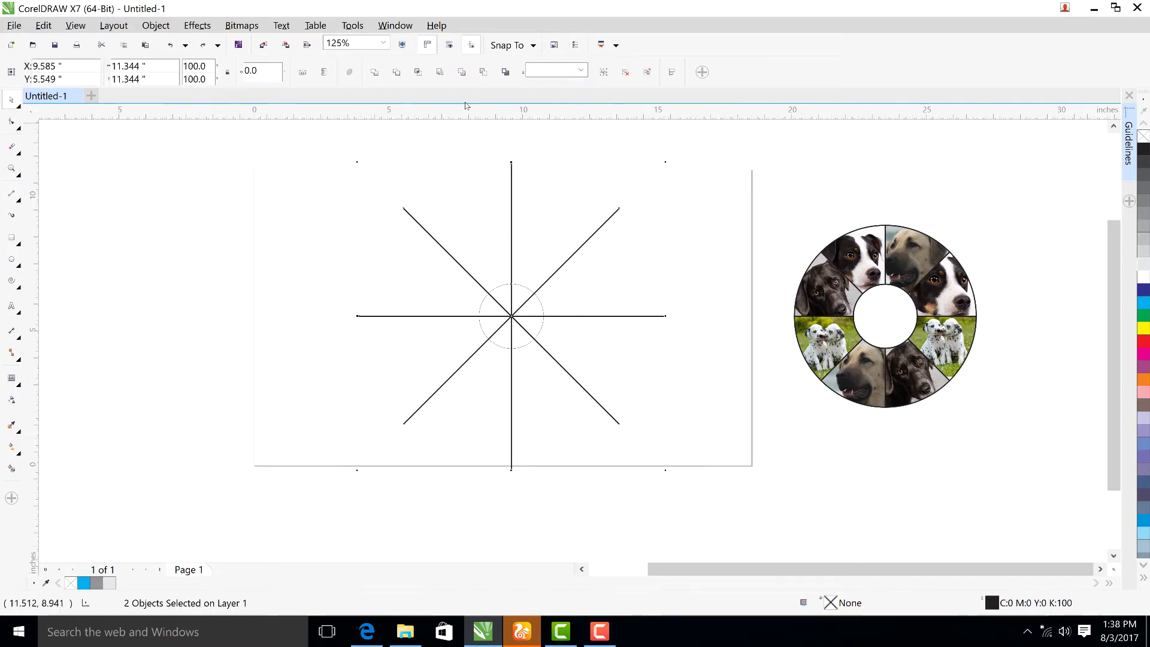
left_click(417, 72)
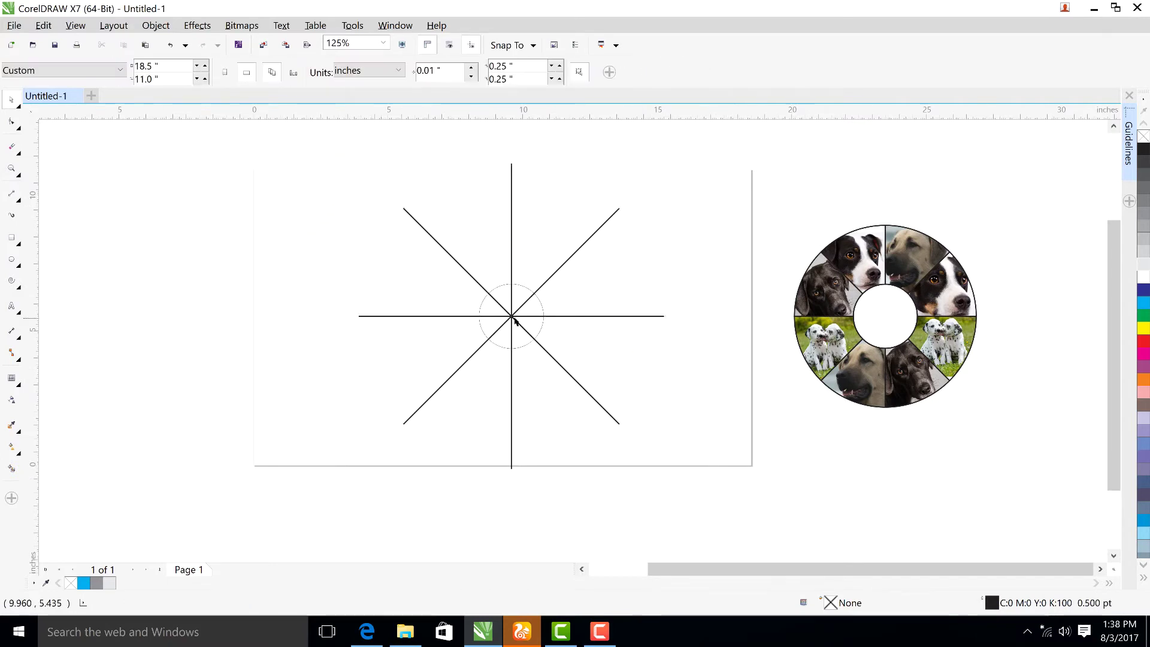
left_click_drag(515, 321, 694, 387)
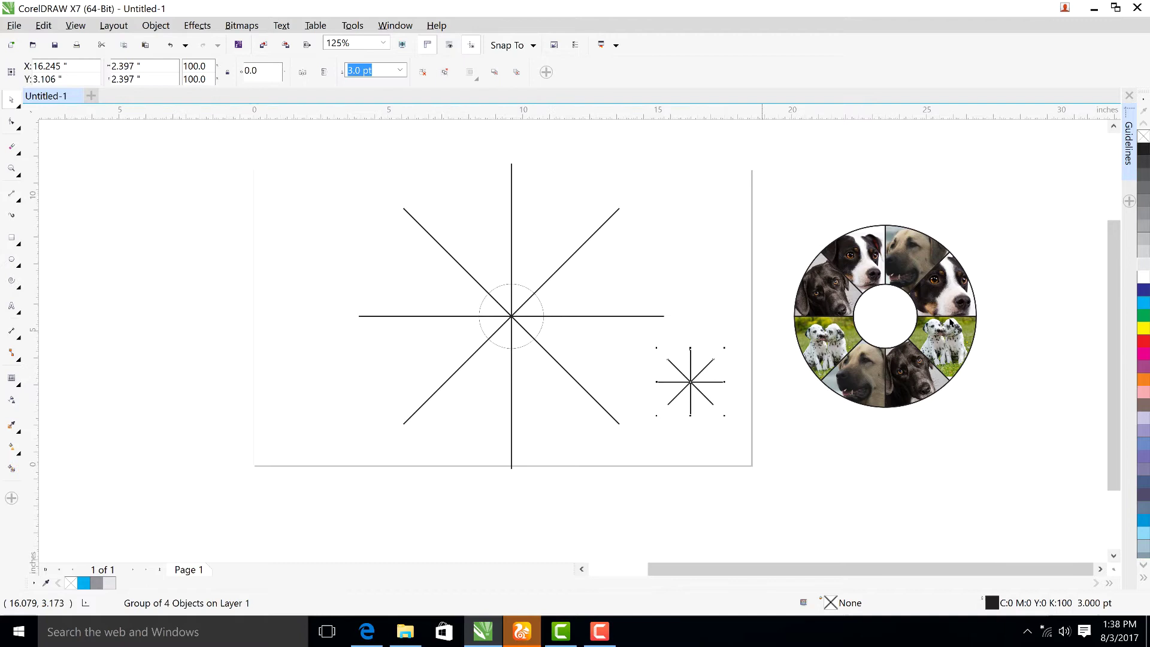
Center the small spoke piece horizontally and vertically on the dog-photo wheel.
left_click(901, 291, "shift")
key("c")
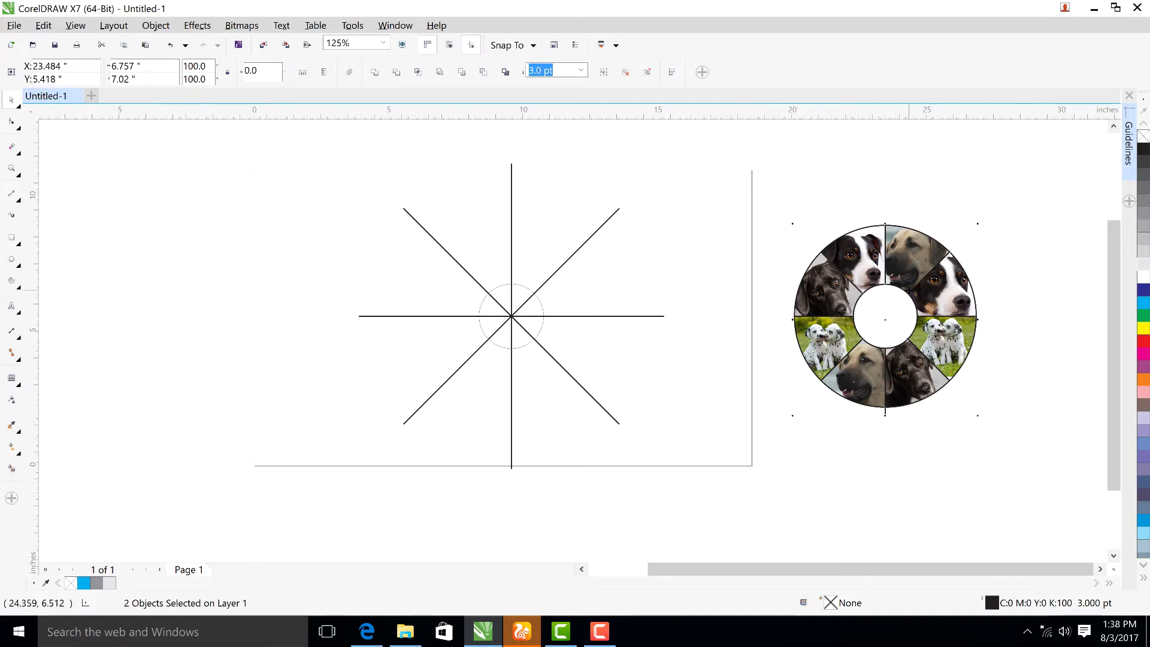
key("e")
left_click(959, 187)
Scale the spoke piece inside the wheel's hub to about 2.05 inches, keeping it centered within the inner circle.
key("z")
left_click_drag(746, 195, 1091, 455)
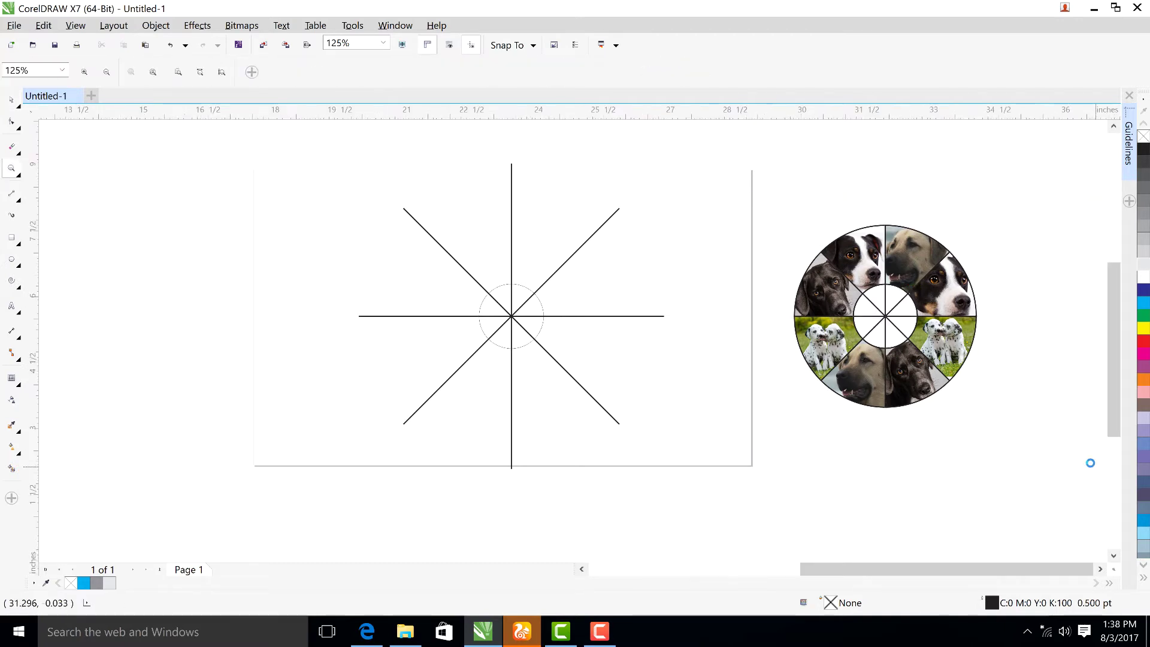
left_click(13, 103)
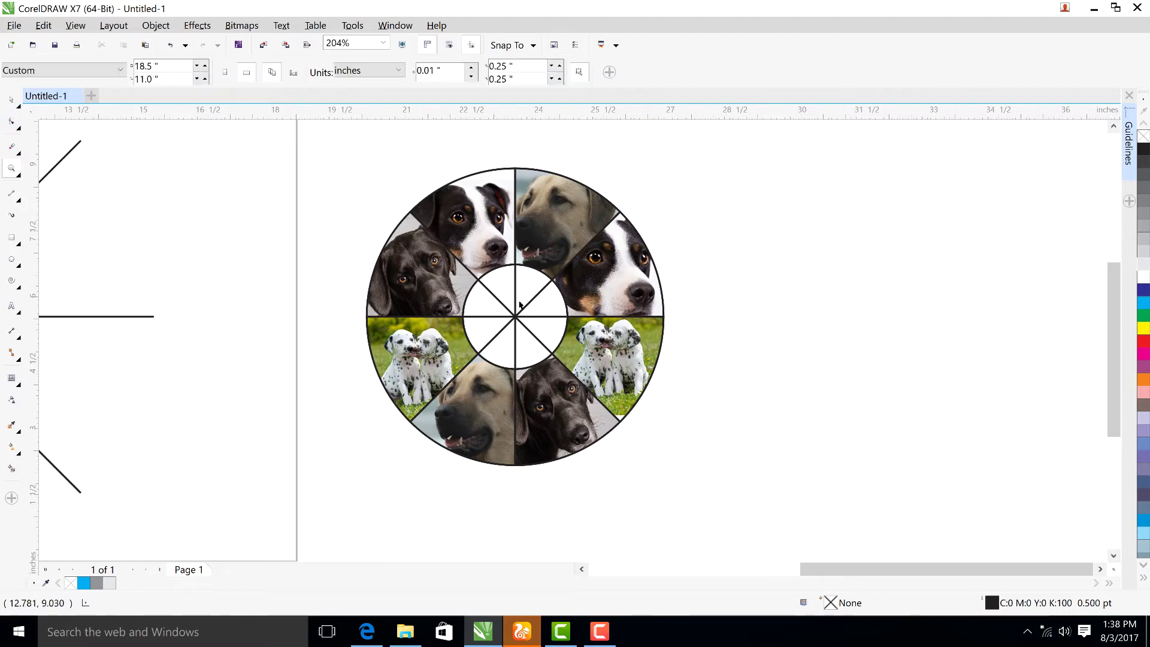
left_click(519, 315)
left_click(721, 273)
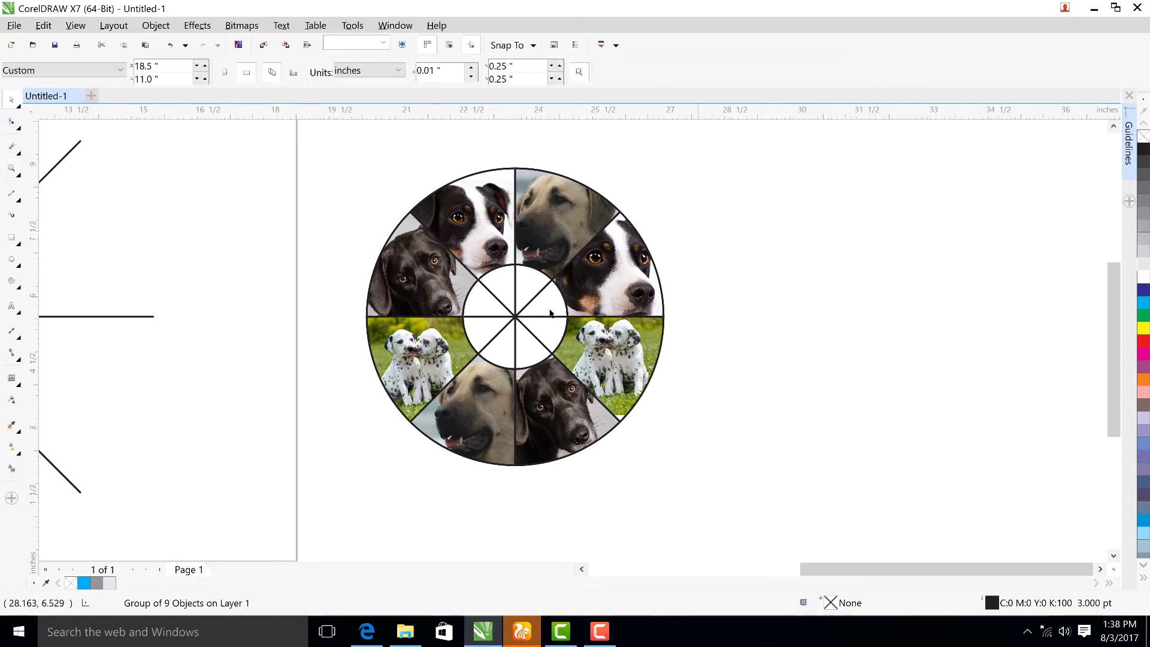
left_click(515, 315)
left_click_drag(708, 240, 431, 379)
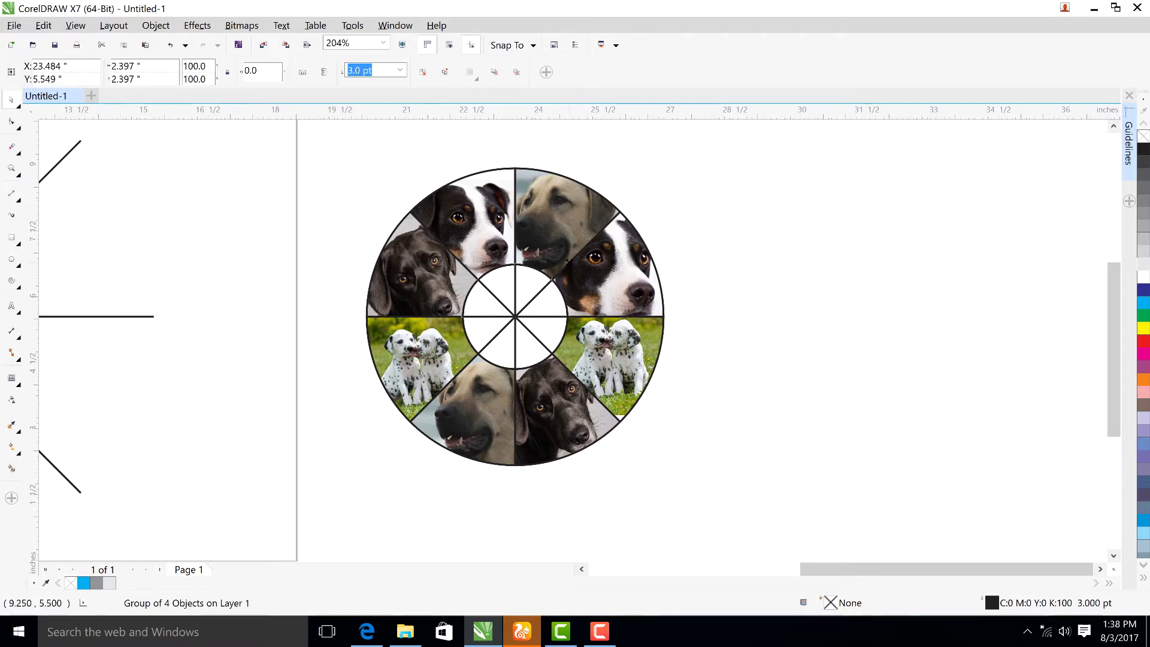
left_click_drag(568, 262, 560, 271)
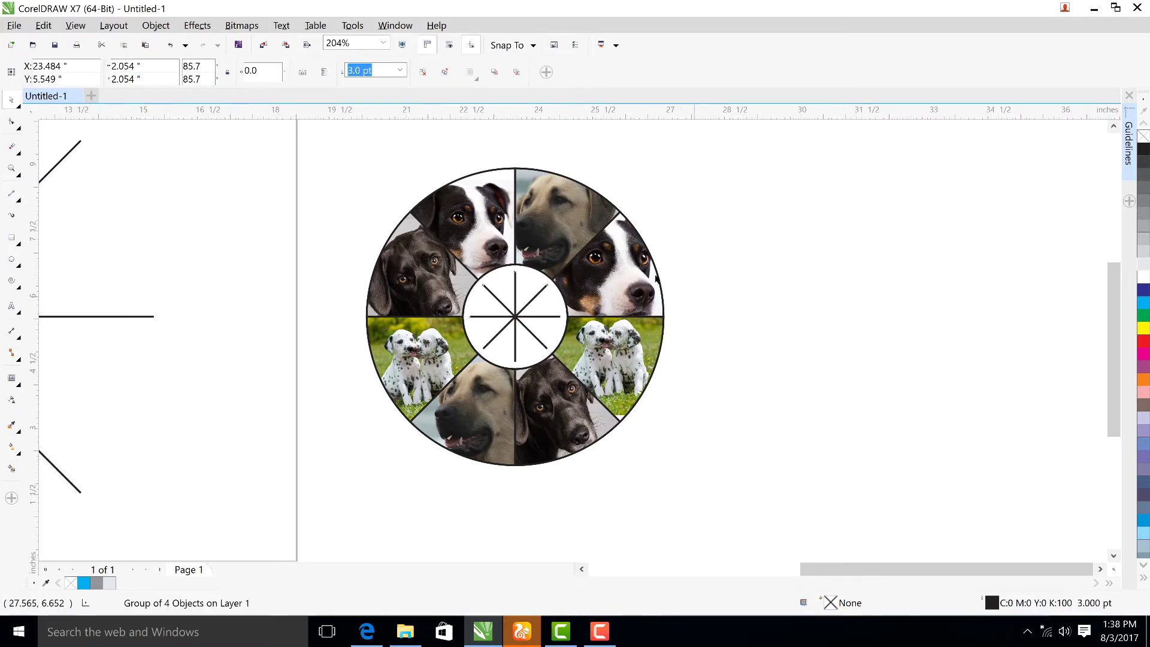
key("Escape")
key("z")
right_click(444, 169)
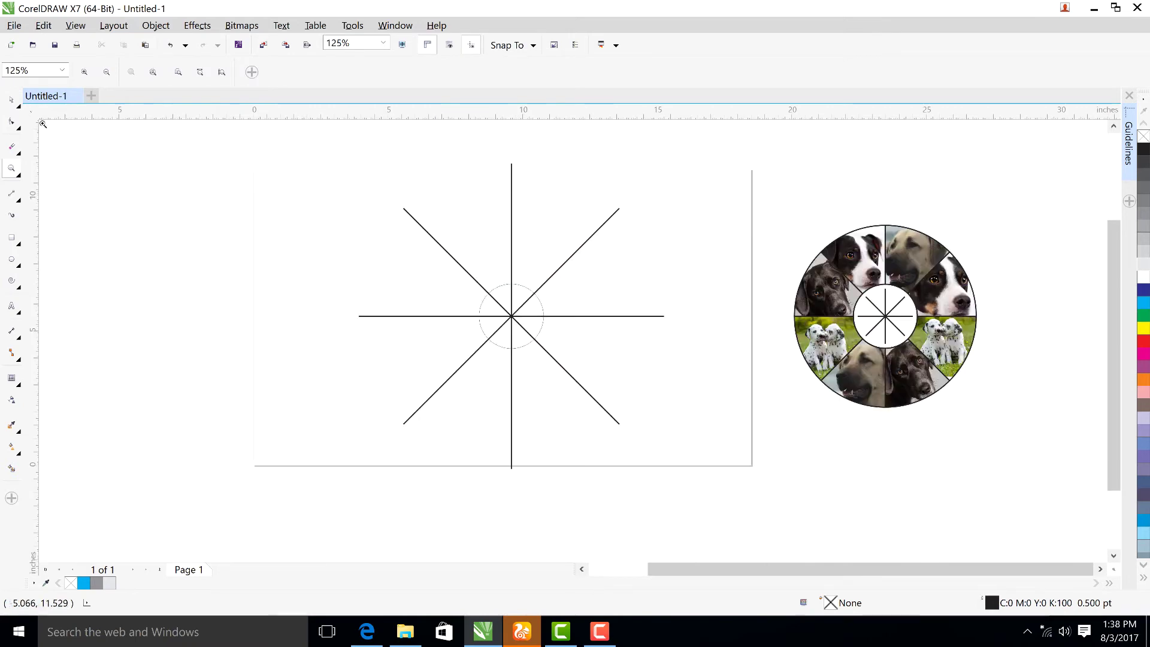
Duplicate the circle from the center of the crossing lines into the gap between the lines and the wheel.
key("space")
left_click_drag(543, 313, 733, 320)
right_click(733, 319)
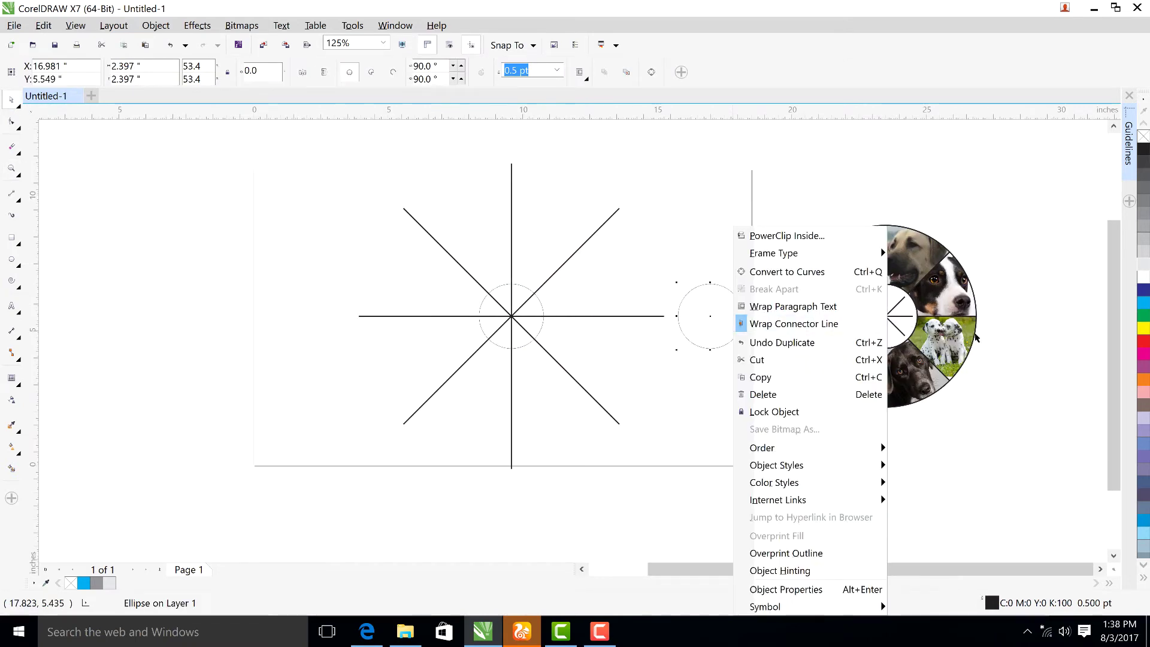
left_click(976, 337)
Scale all the objects down together and move them leftward on the page.
left_click_drag(316, 142, 1057, 536)
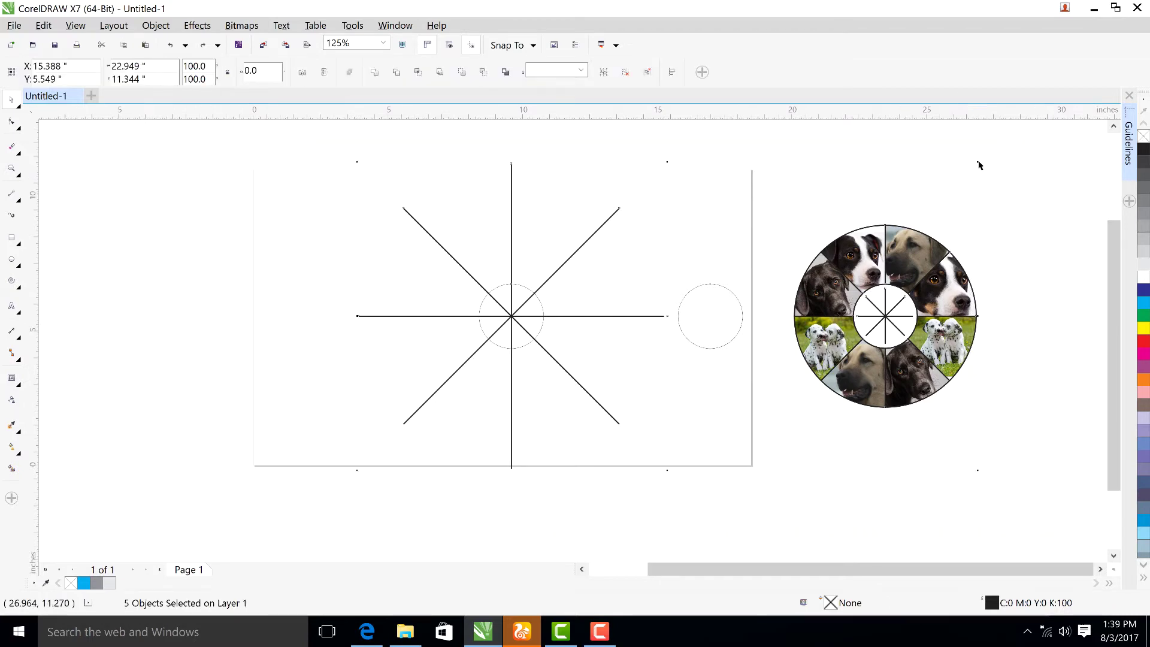
left_click_drag(978, 164, 873, 233)
left_click_drag(789, 331, 685, 303)
left_click(844, 244)
Set the duplicate circle's outline width to 3 pt and center it on the spoke piece in the wheel's hub.
key("z")
left_click_drag(453, 212, 865, 458)
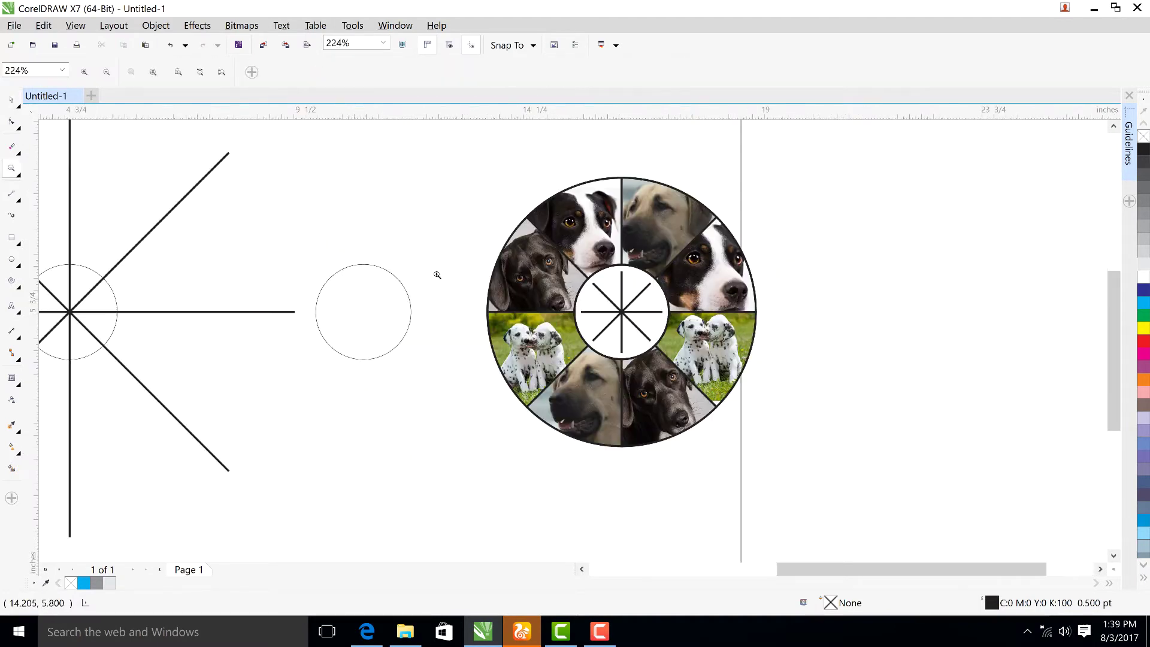
left_click(359, 324)
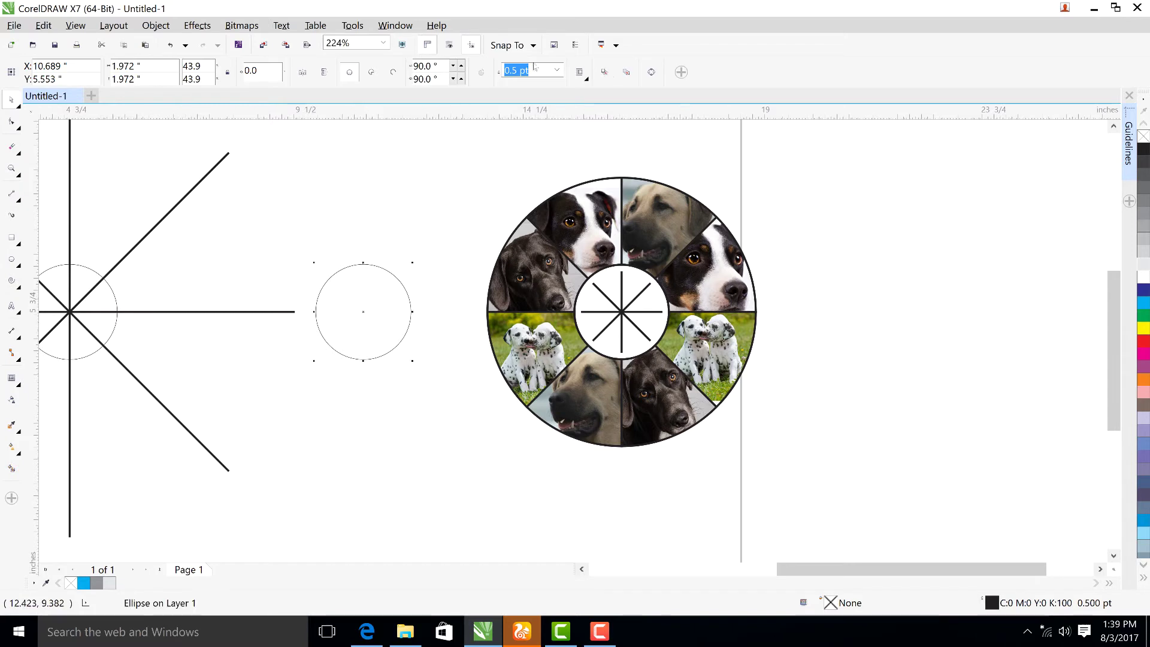
left_click_drag(537, 72, 493, 76)
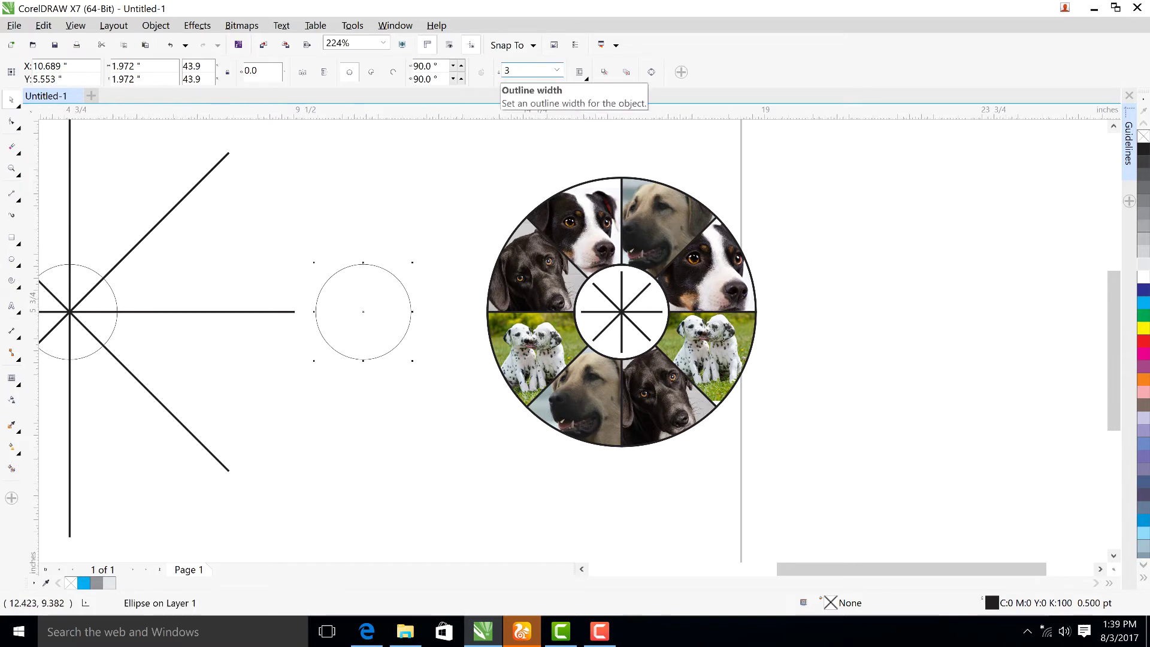
type("3")
key("Return")
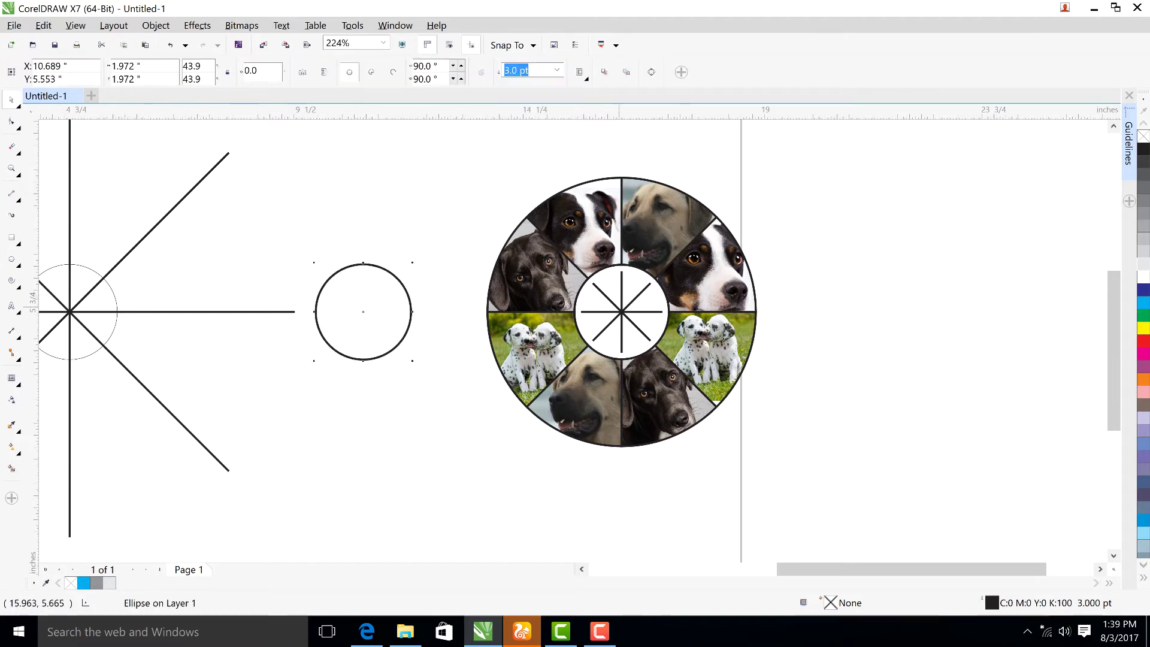
left_click(618, 308, "shift")
key("c")
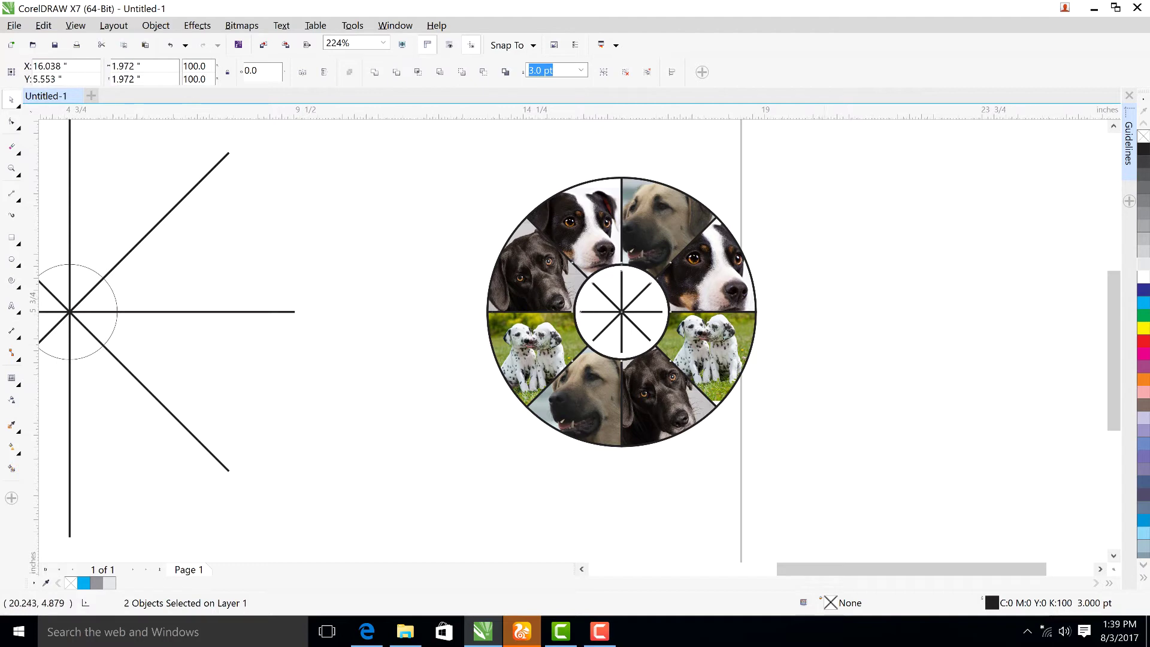
Scale the 3 pt circle in the wheel's hub down to about 1.68 inches around the spoke piece.
left_click(825, 344)
left_click(620, 277)
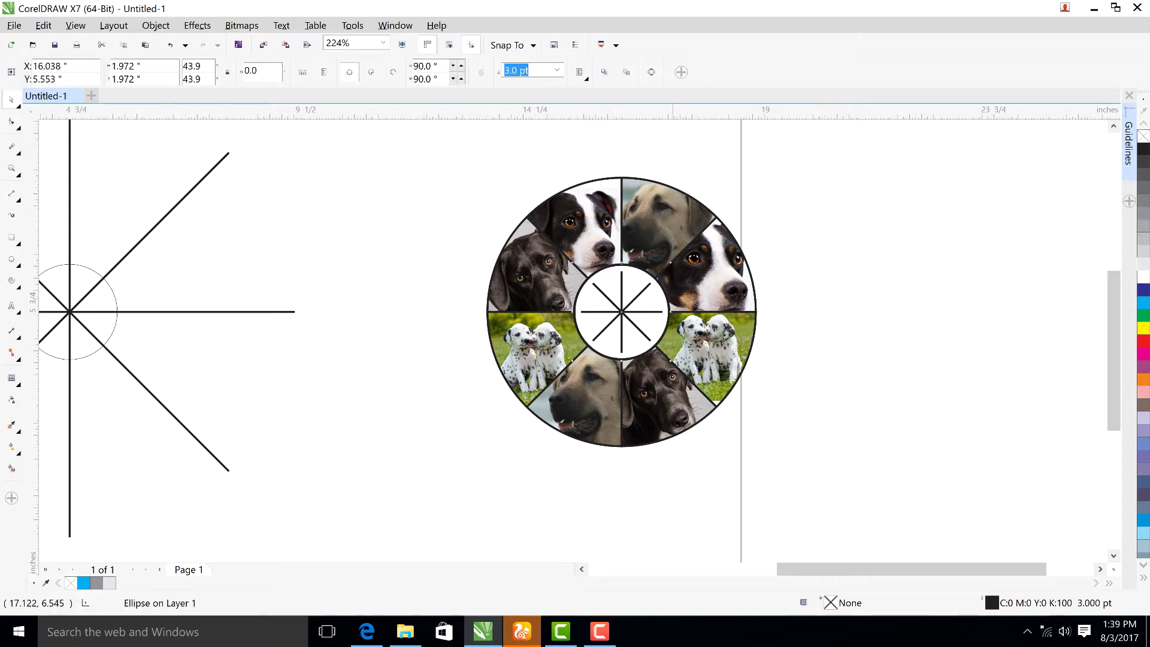
left_click_drag(670, 262, 662, 267)
left_click(814, 283)
Move the complete dog photo wheel, including its hub, leftward so it lies fully on the page.
key("z")
key("F4")
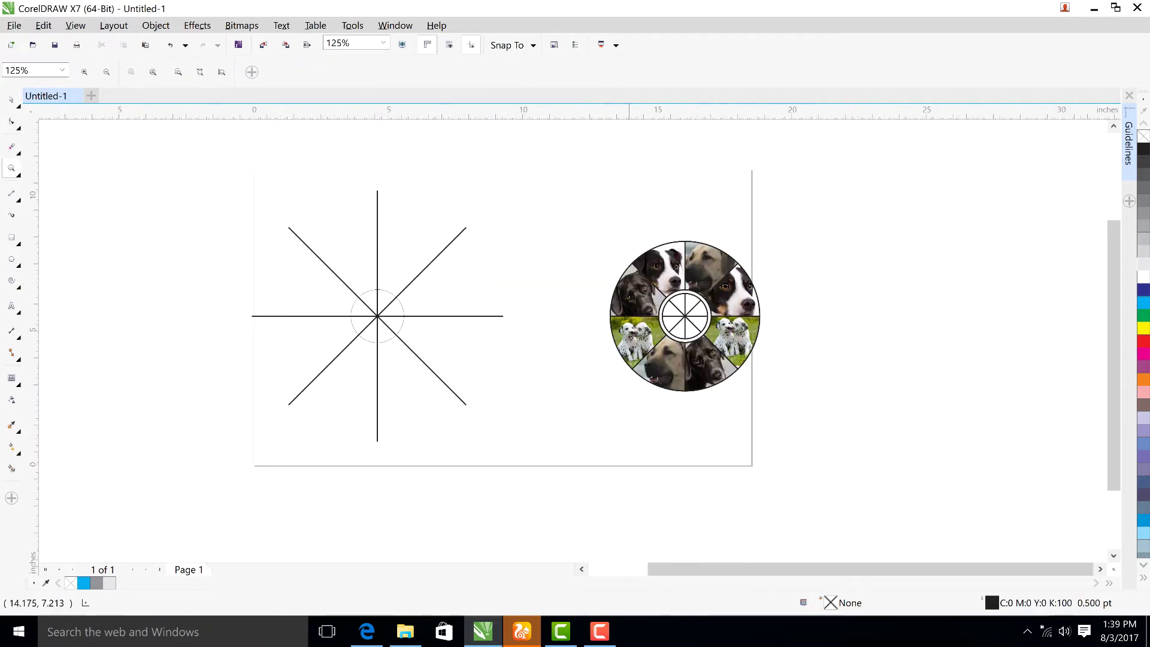
left_click_drag(562, 187, 931, 479)
left_click_drag(298, 154, 699, 451)
left_click(10, 100)
left_click_drag(288, 155, 850, 550)
left_click_drag(645, 374, 518, 374)
Move the thin circle from the center of the crossing lines to the empty area beyond the page's lower-right edge.
key("z")
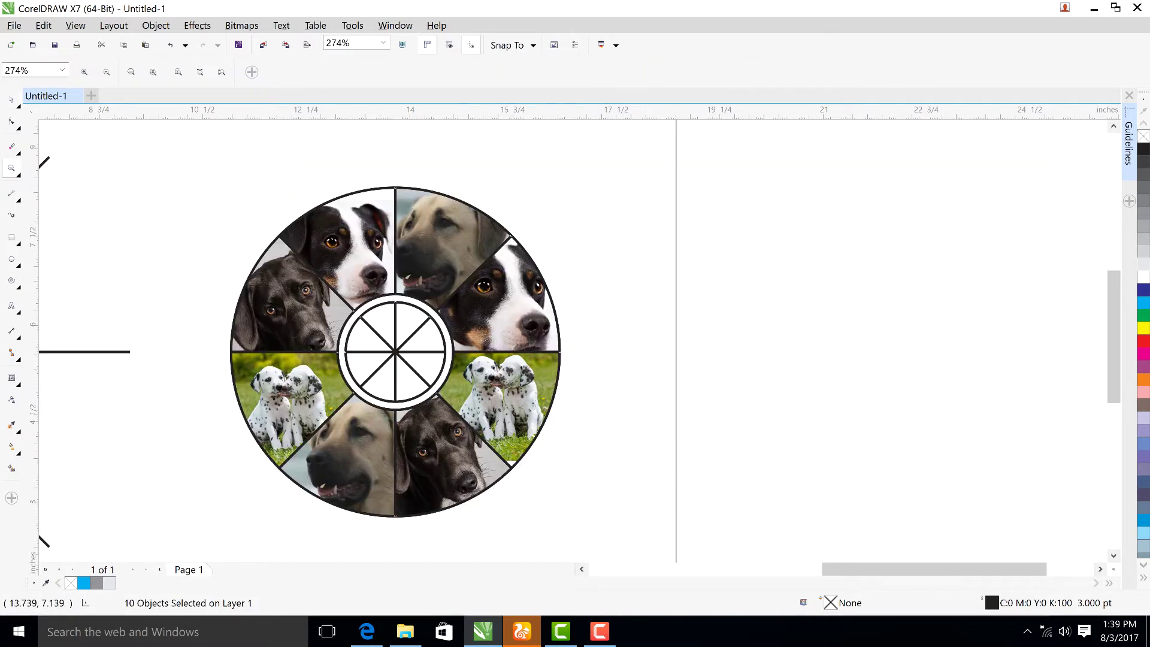
key("F3")
key("F3")
key("F3")
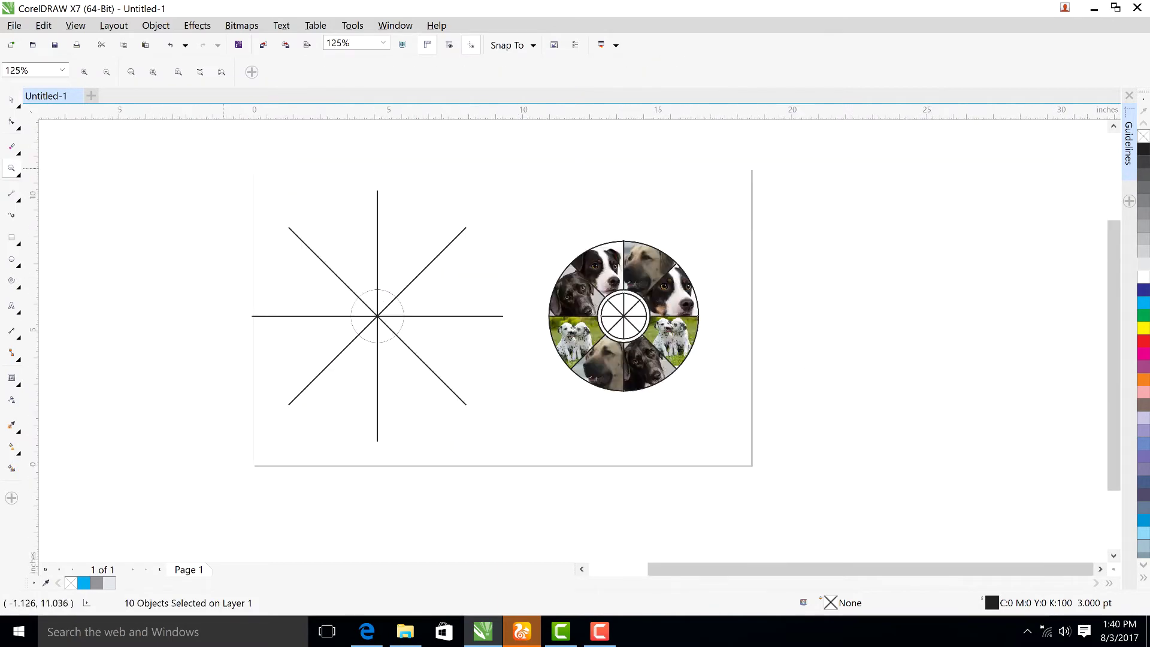
left_click_drag(223, 168, 851, 477)
key("space")
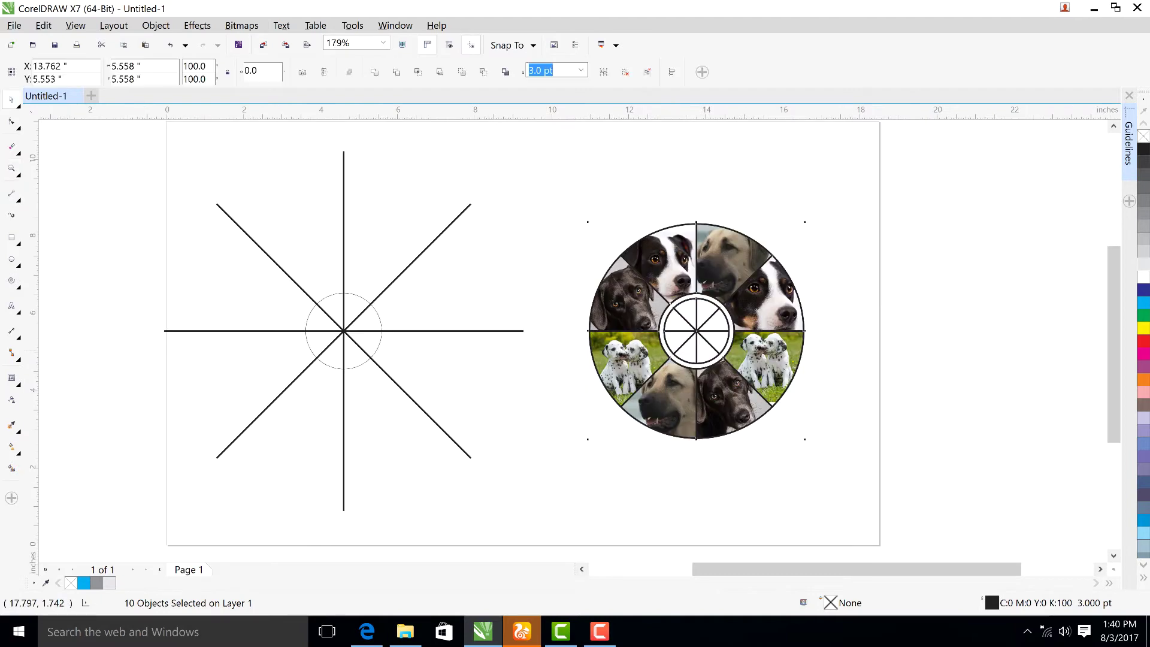
left_click(369, 305)
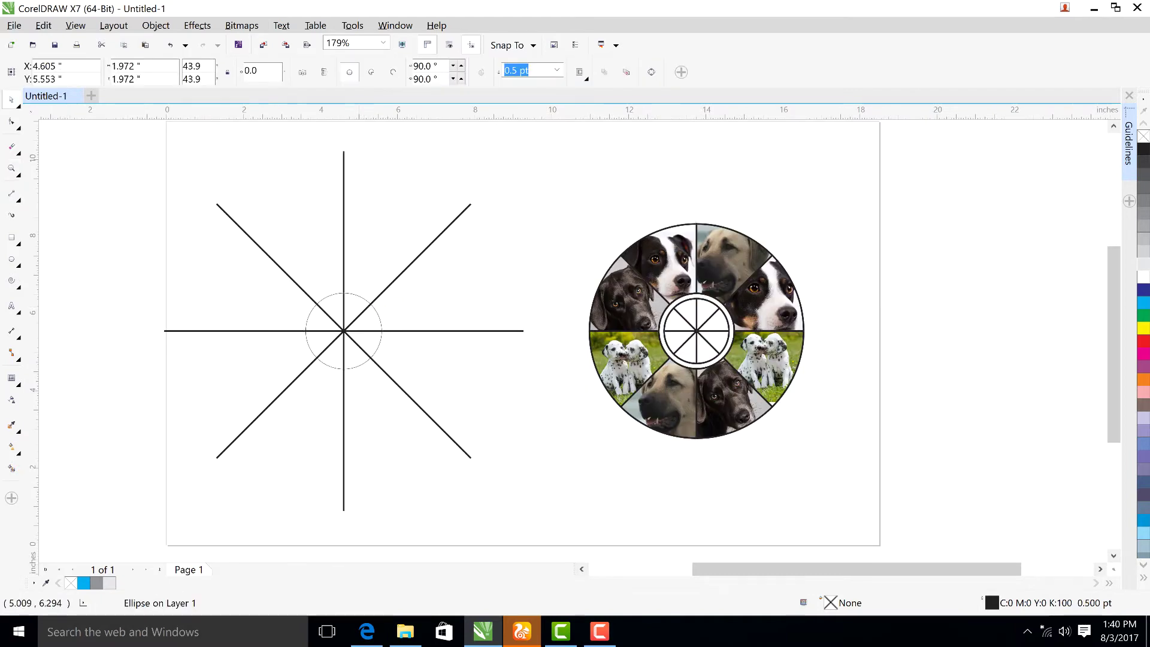
left_click_drag(360, 300, 920, 472)
Center the large group of crossing lines horizontally on the wheel's hub.
left_click(276, 264)
left_click(706, 318, "shift")
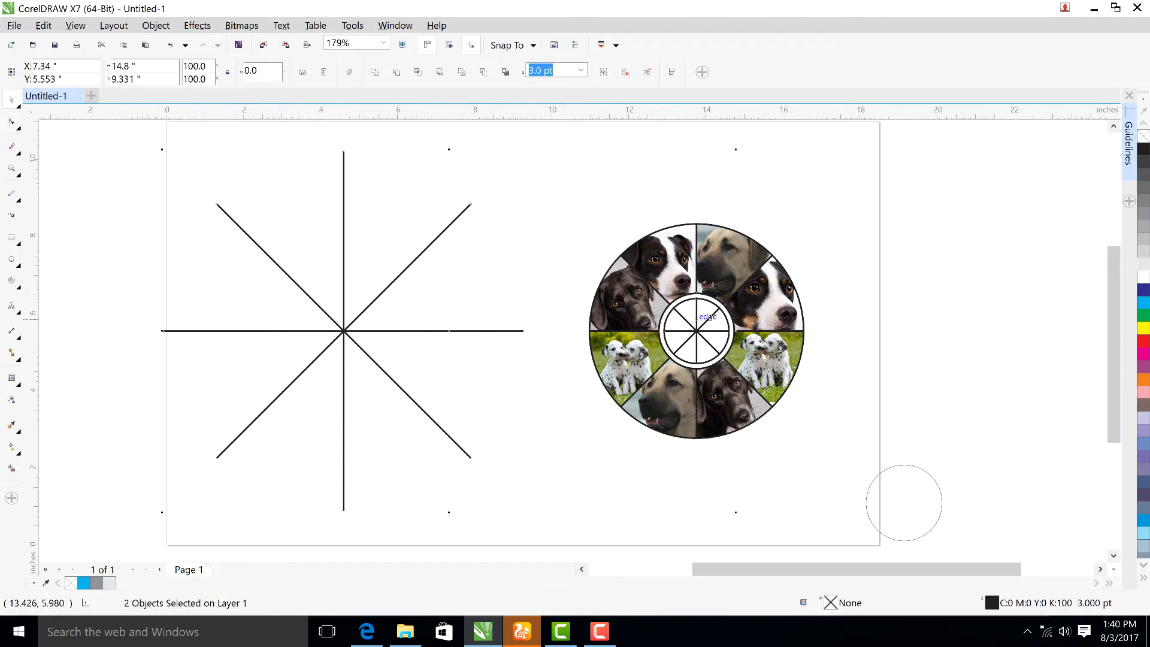
key("c")
key("Escape")
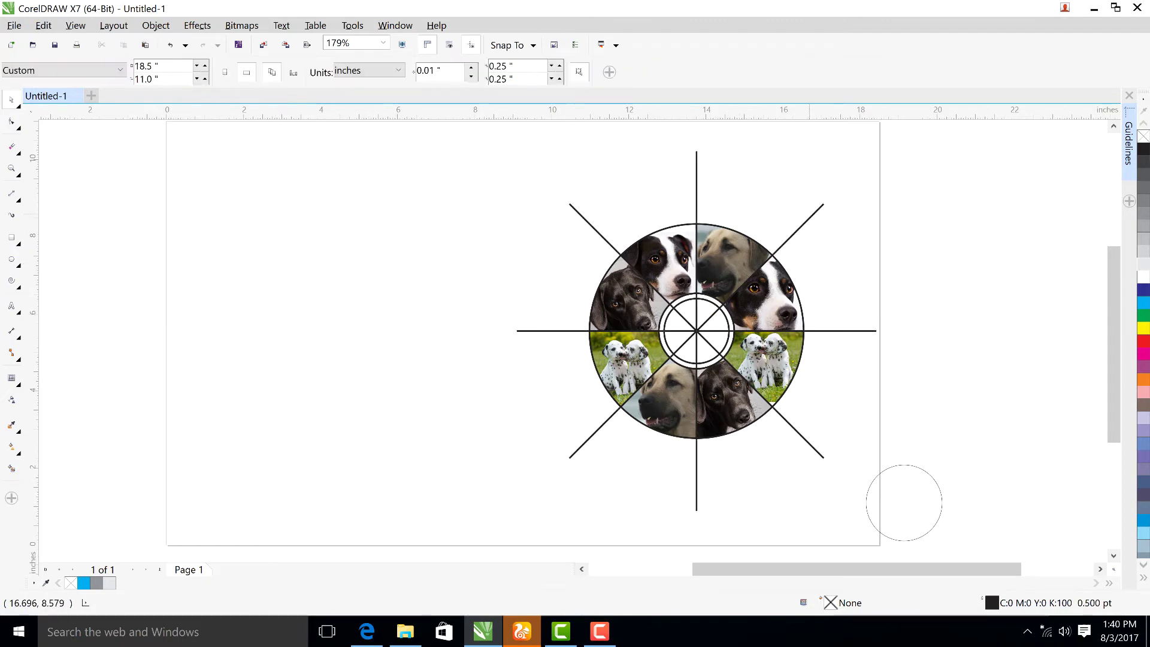
Scale the crossing lines down to about 6.11 inches so they extend only slightly past the wheel's rim.
left_click(818, 209)
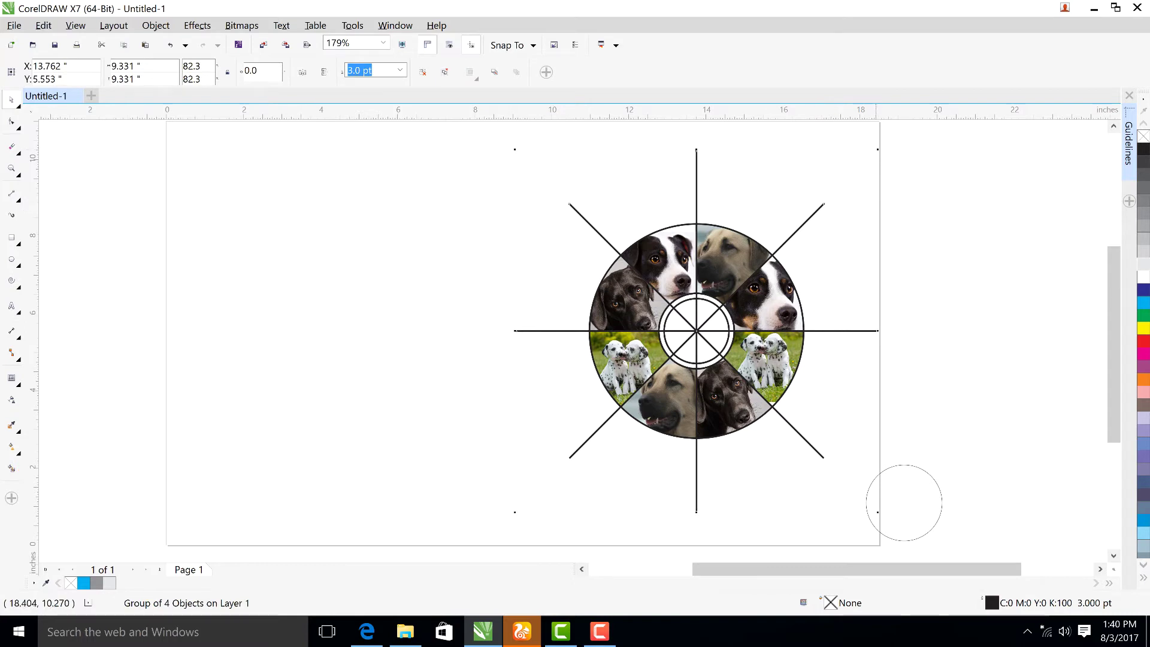
left_click(904, 502)
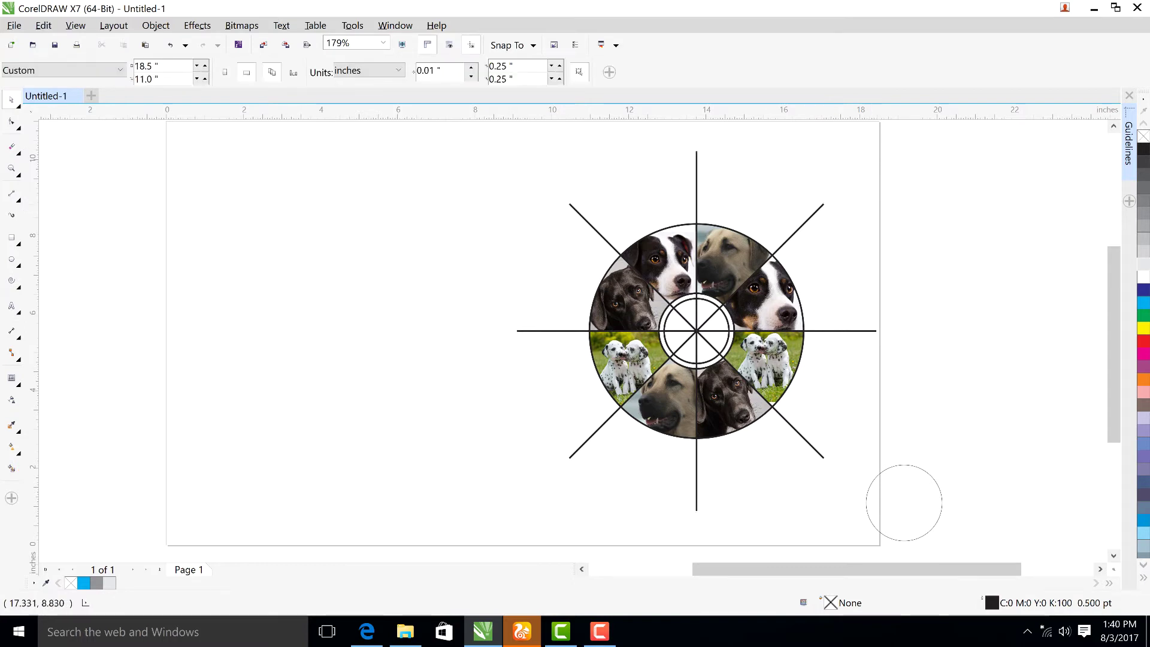
key("Tab")
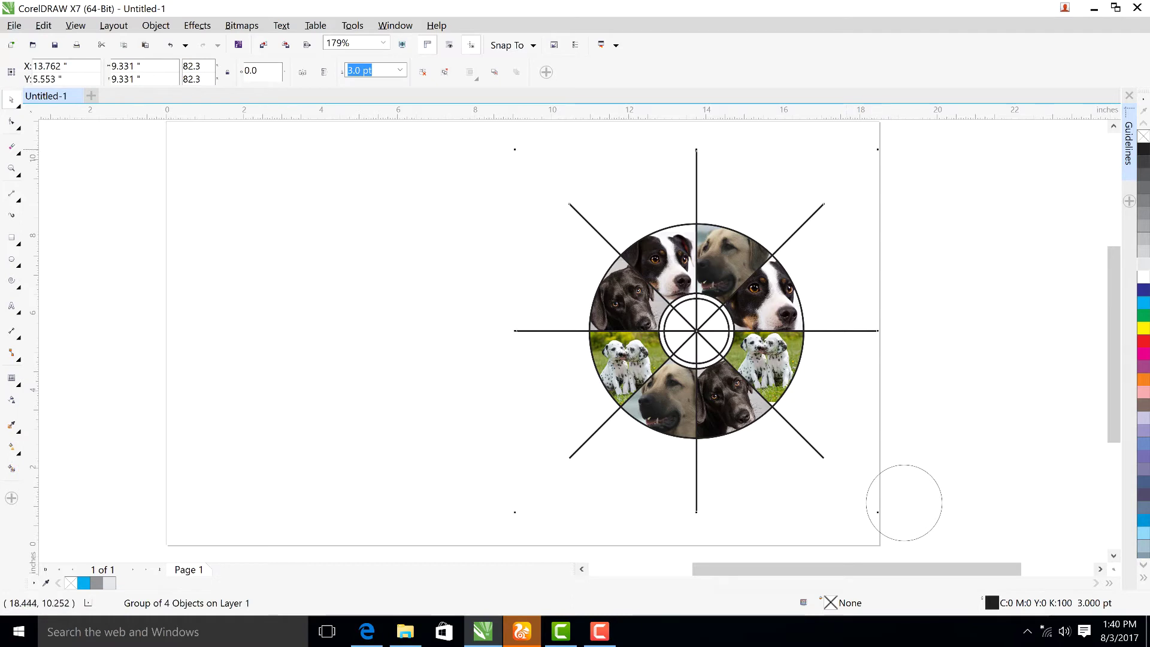
left_click_drag(877, 149, 829, 212)
left_click(855, 273)
Color the outline of the crossing lines behind the wheel red.
key("z")
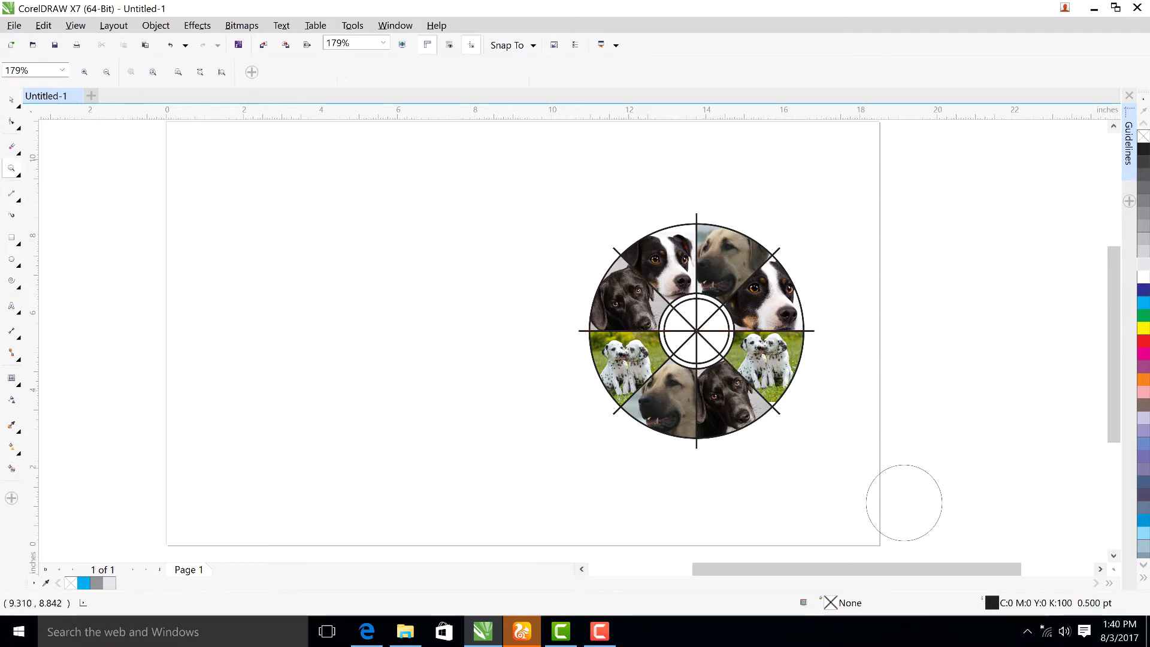
left_click_drag(506, 188, 925, 491)
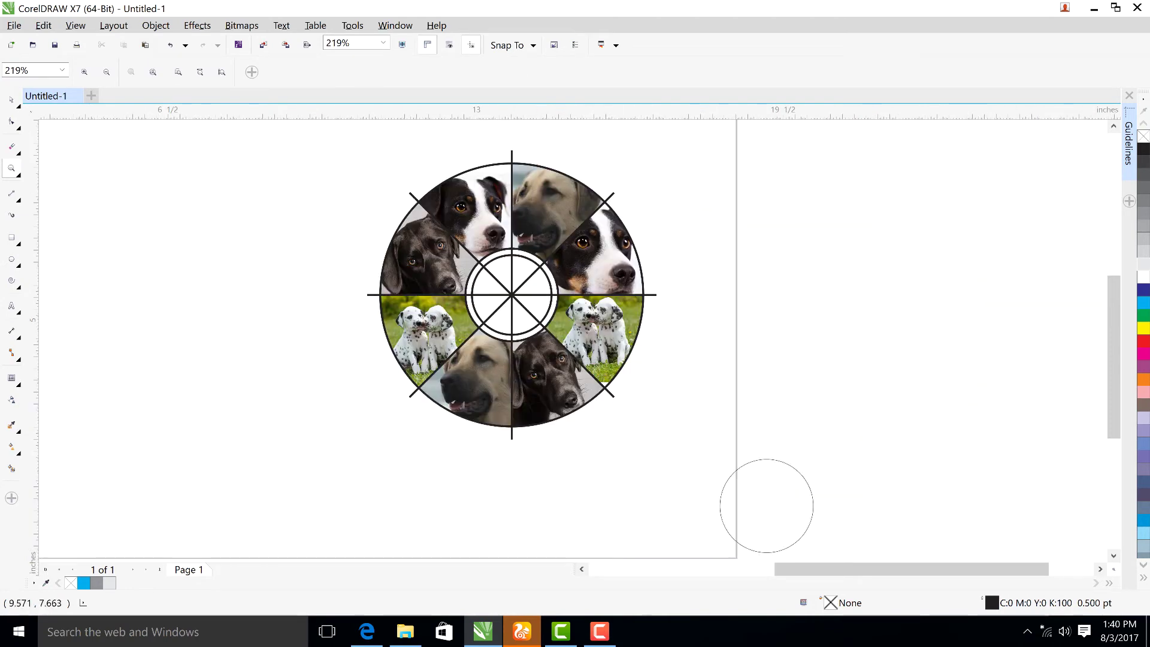
left_click(11, 100)
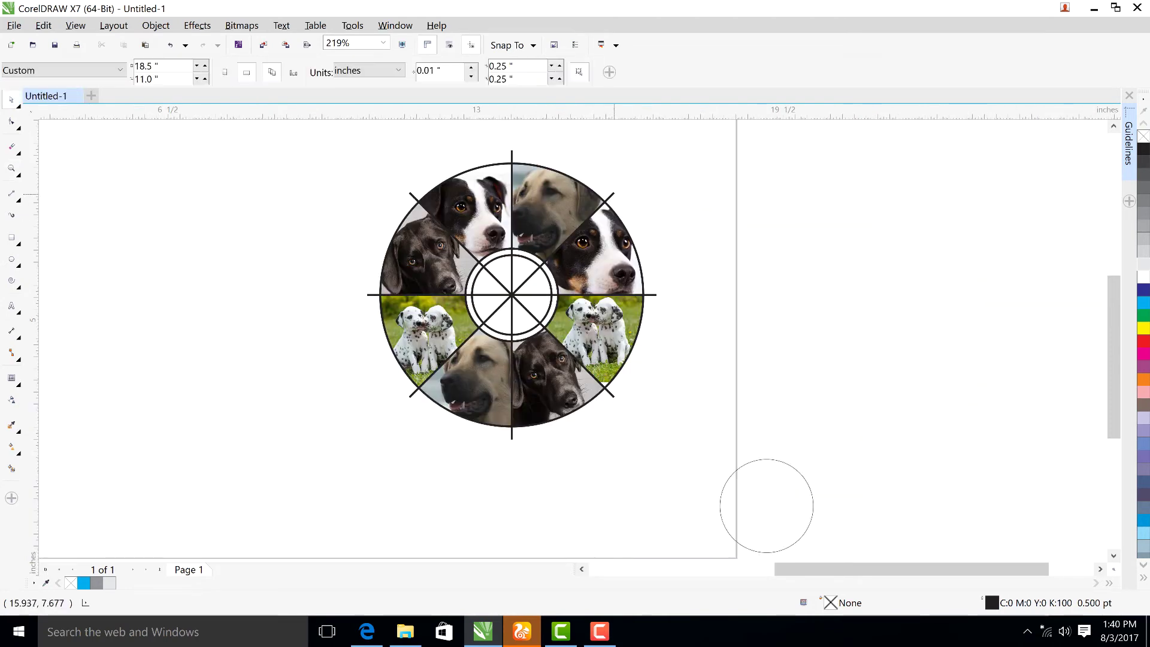
left_click(613, 194)
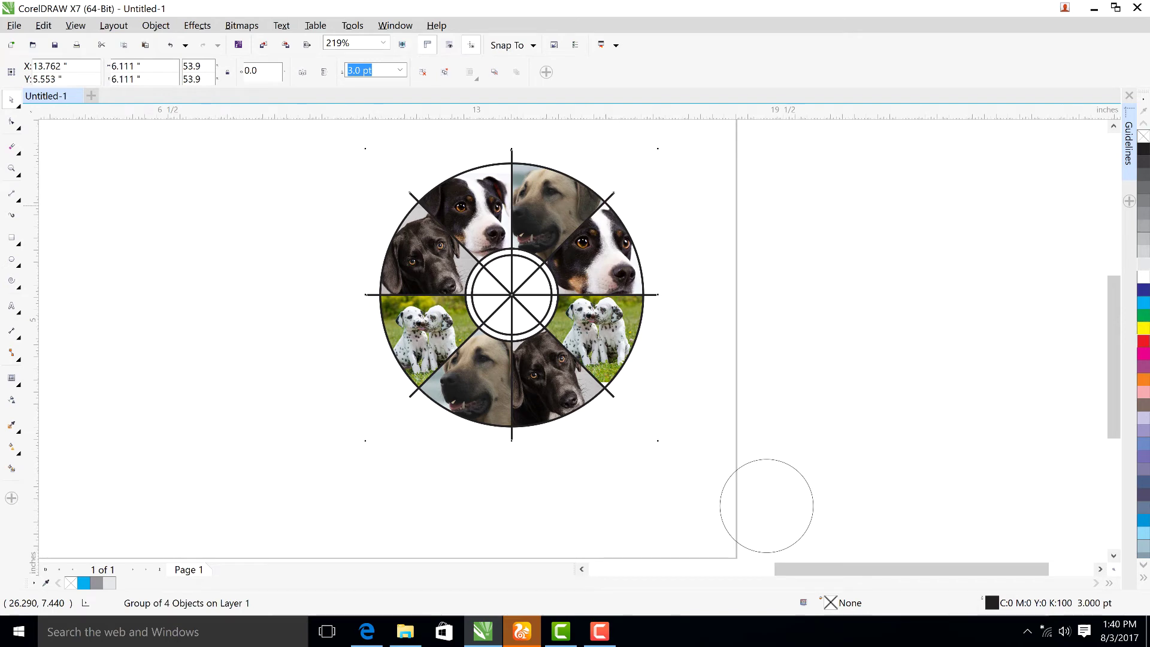
right_click(1144, 340)
key("space")
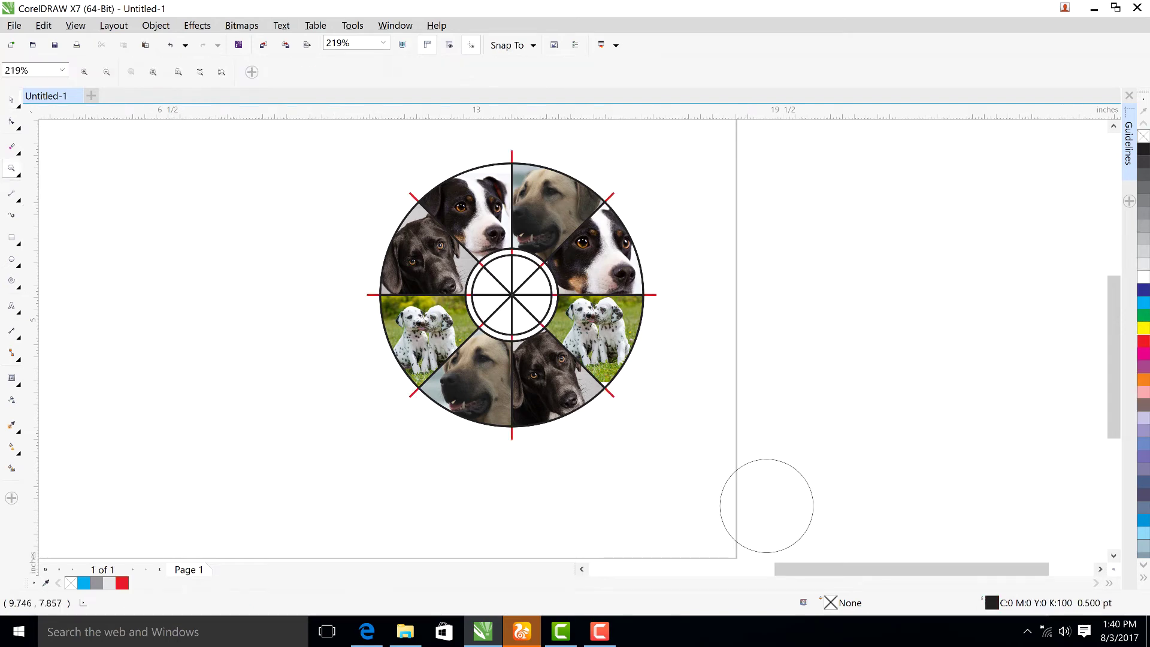
Move the thin circle up and to the left, closer to the wheel.
key("space")
left_click_drag(766, 460, 671, 369)
key("space")
left_click_drag(307, 144, 713, 489)
left_click(11, 100)
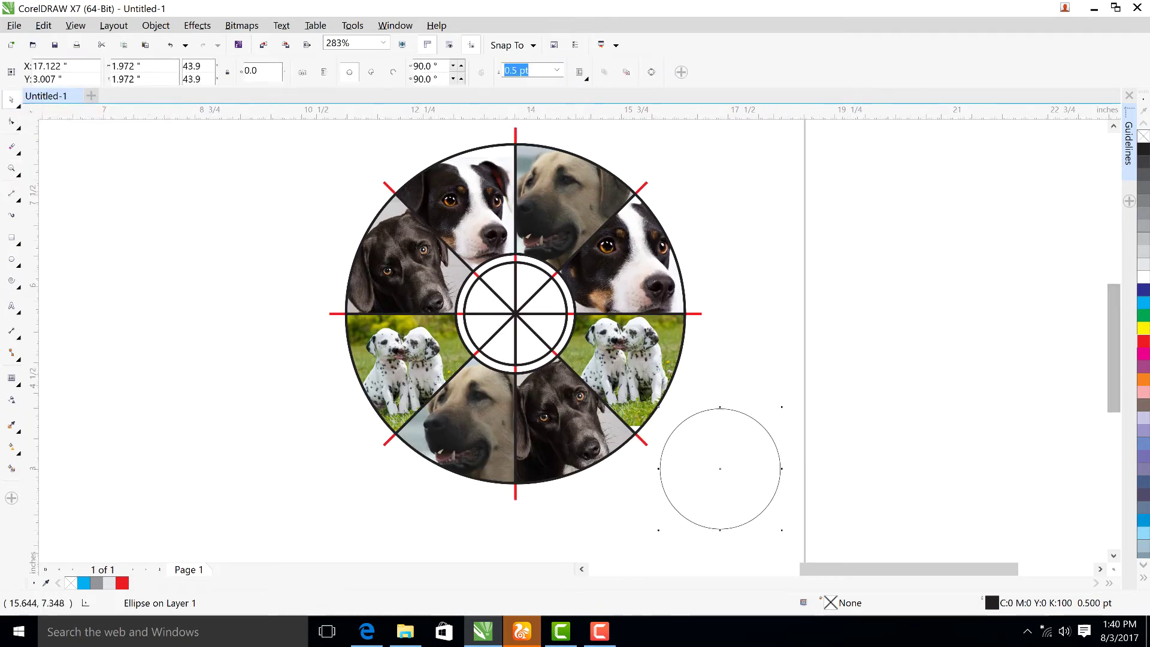
left_click(701, 198)
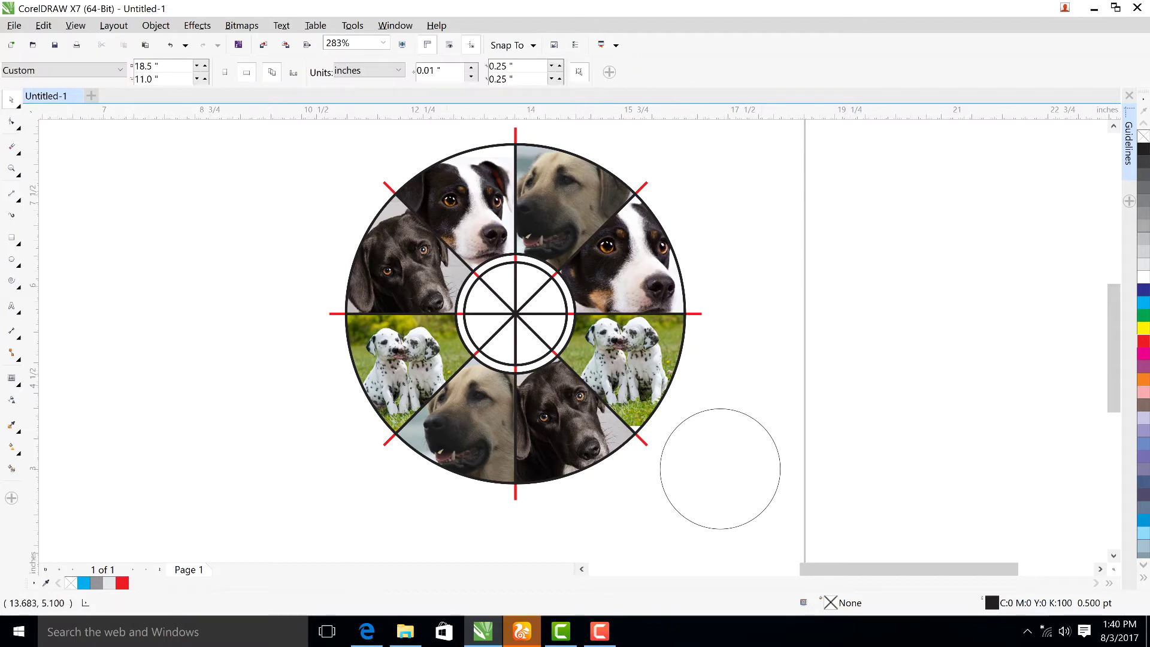
Color the outlines of the hub's grouped spoke piece and its inner circle red.
left_click(512, 313)
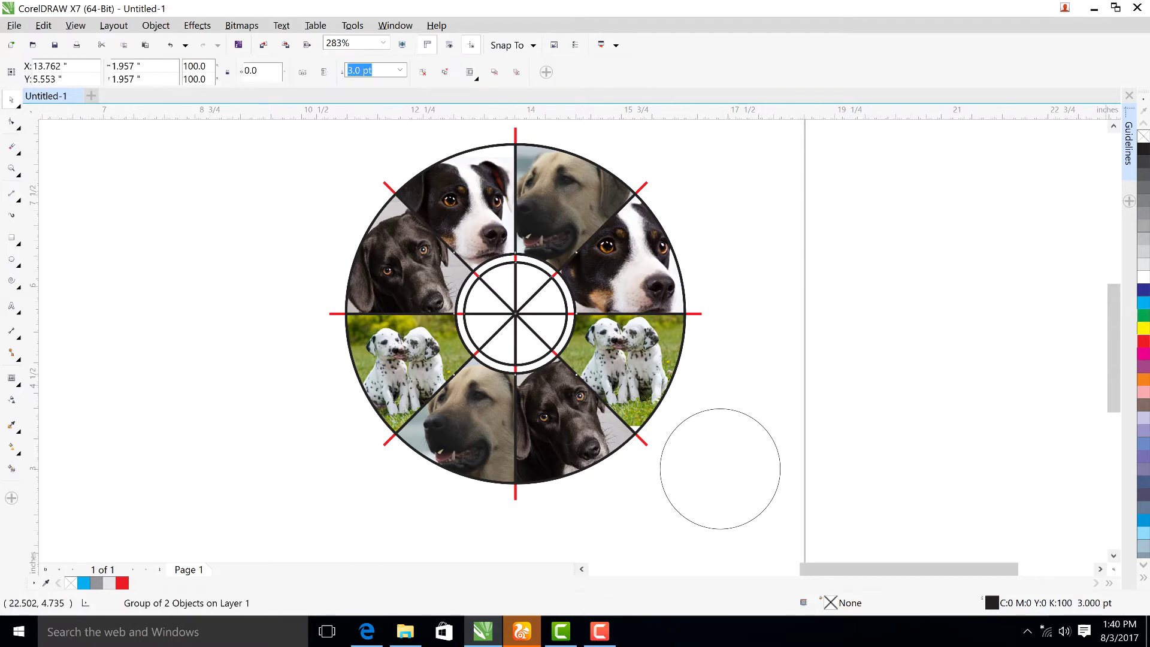
right_click(1143, 341)
left_click(801, 325)
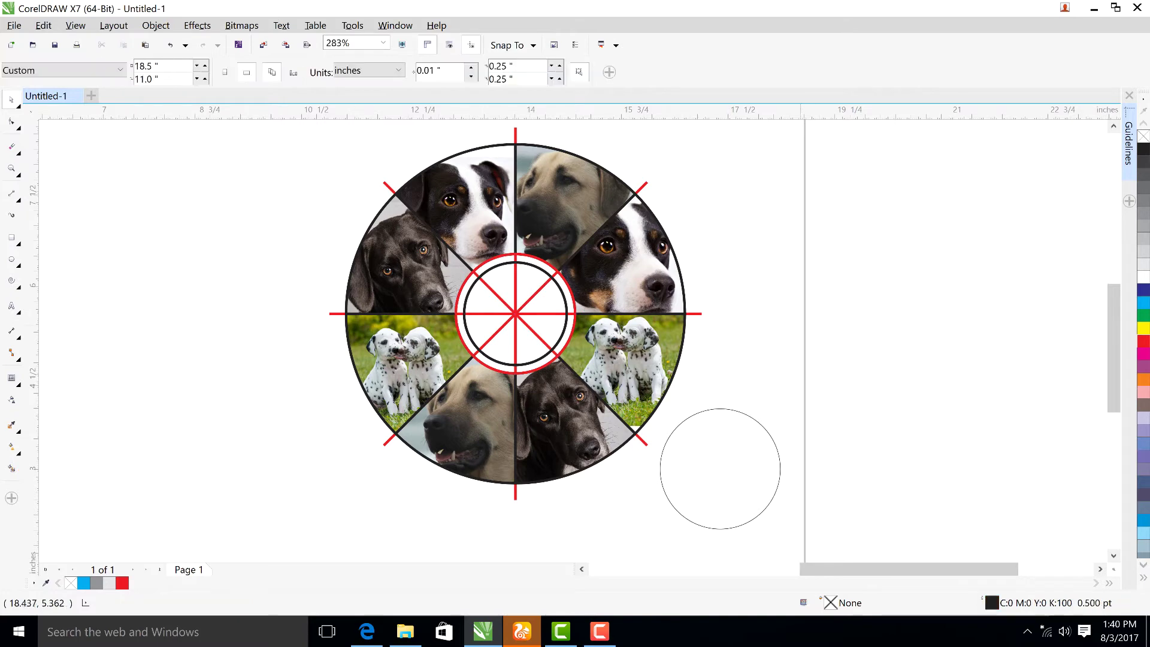
left_click(565, 297)
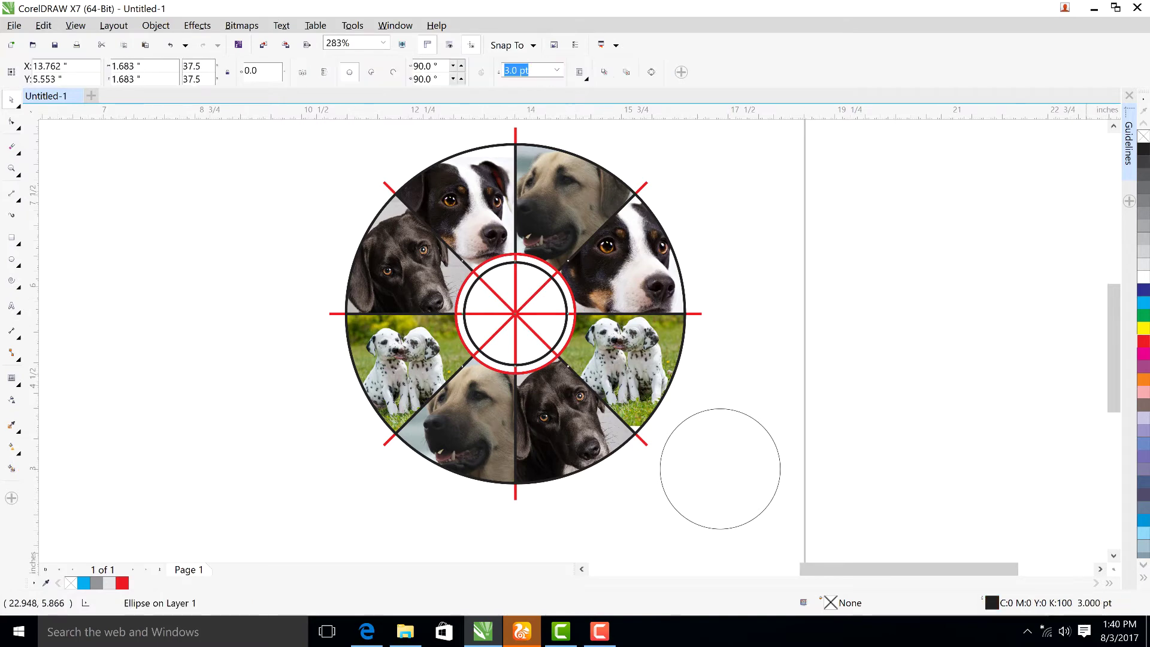
right_click(1143, 340)
left_click(754, 251)
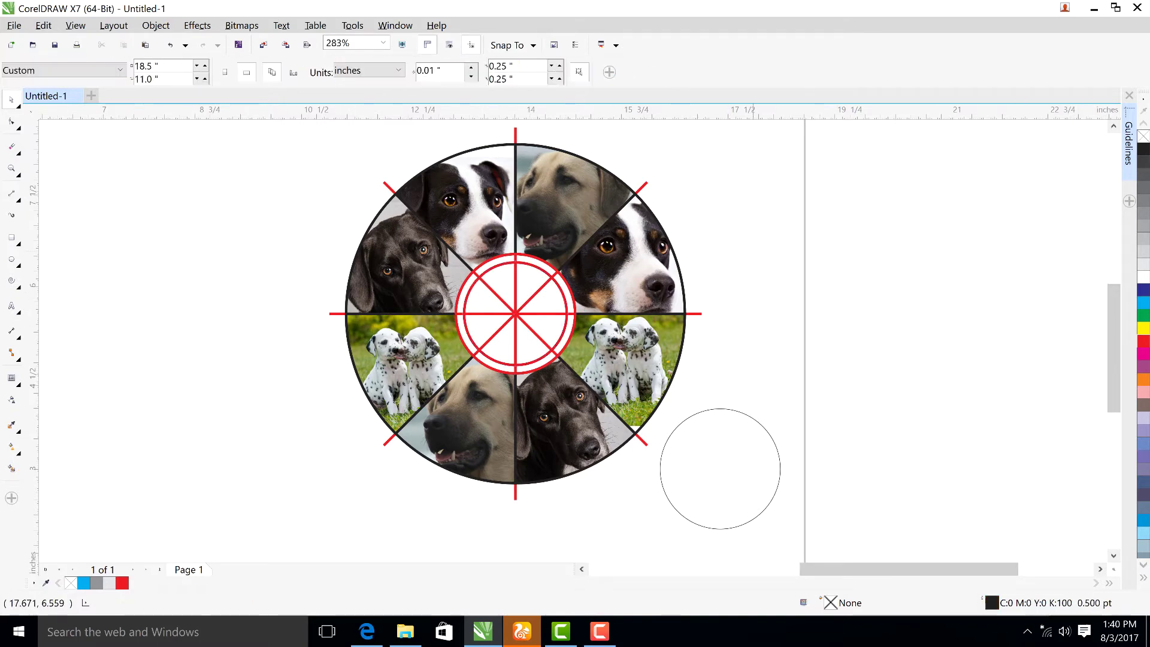
Scale the thin 0.5 pt circle beside the wheel up to about 6.02 inches.
left_click(765, 429)
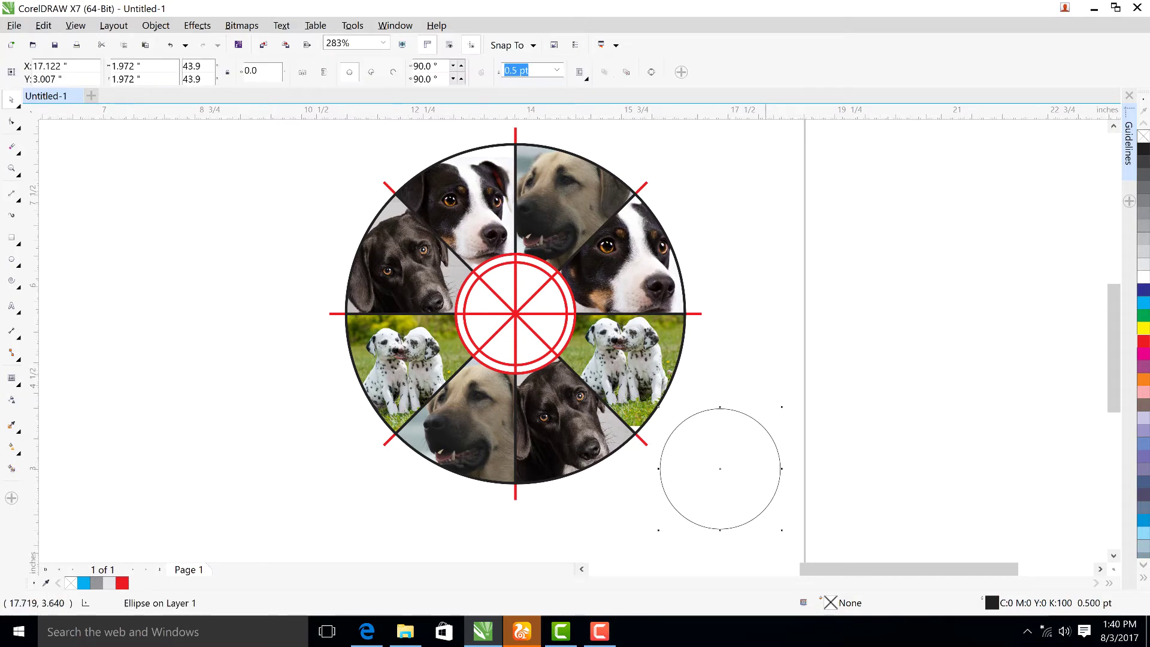
left_click(783, 406)
left_click(763, 430)
left_click_drag(782, 407, 904, 284)
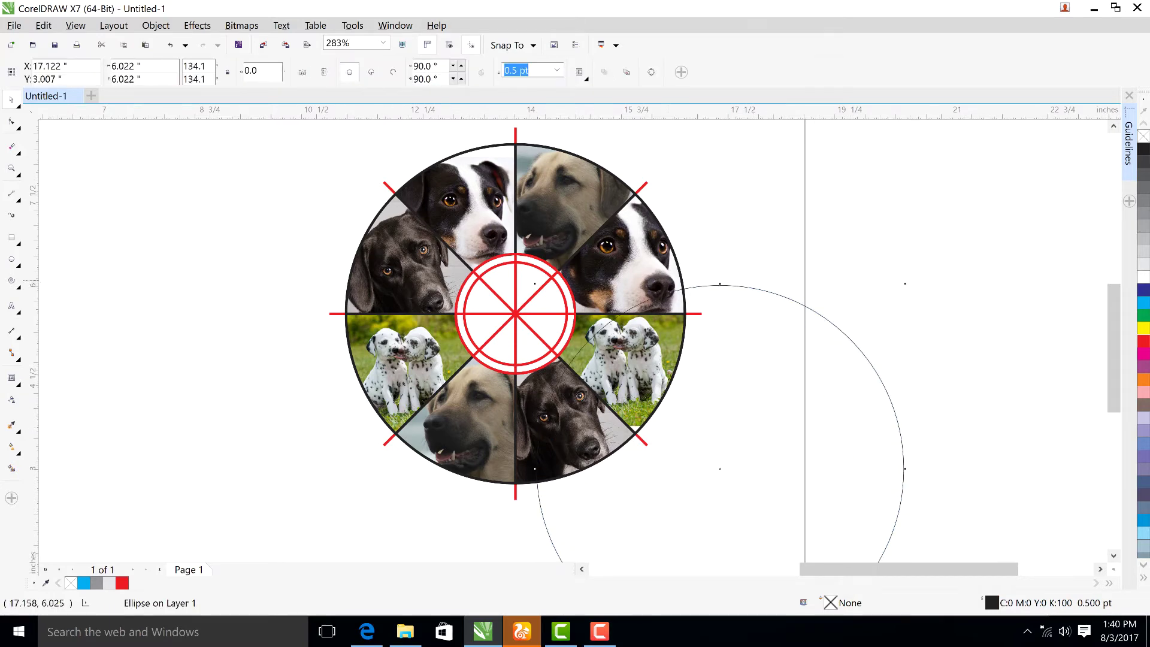
Try to center the enlarged thin circle on one of the wheel's dog photo segments.
left_click(658, 276, "shift")
key("c")
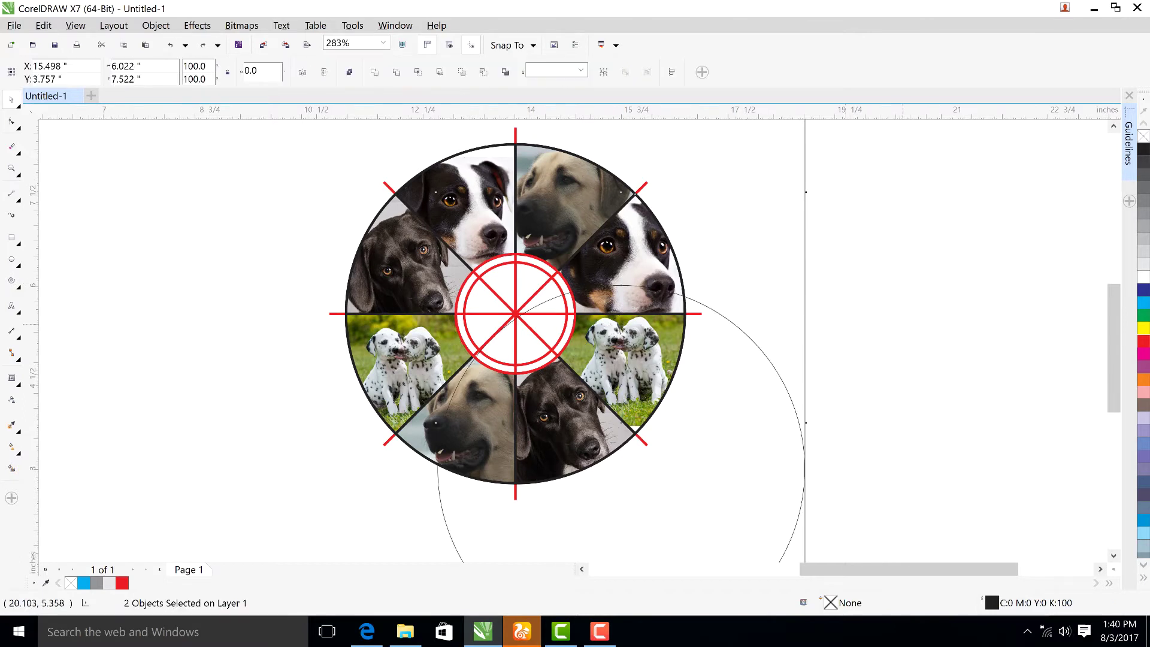
key("ctrl+z")
key("Escape")
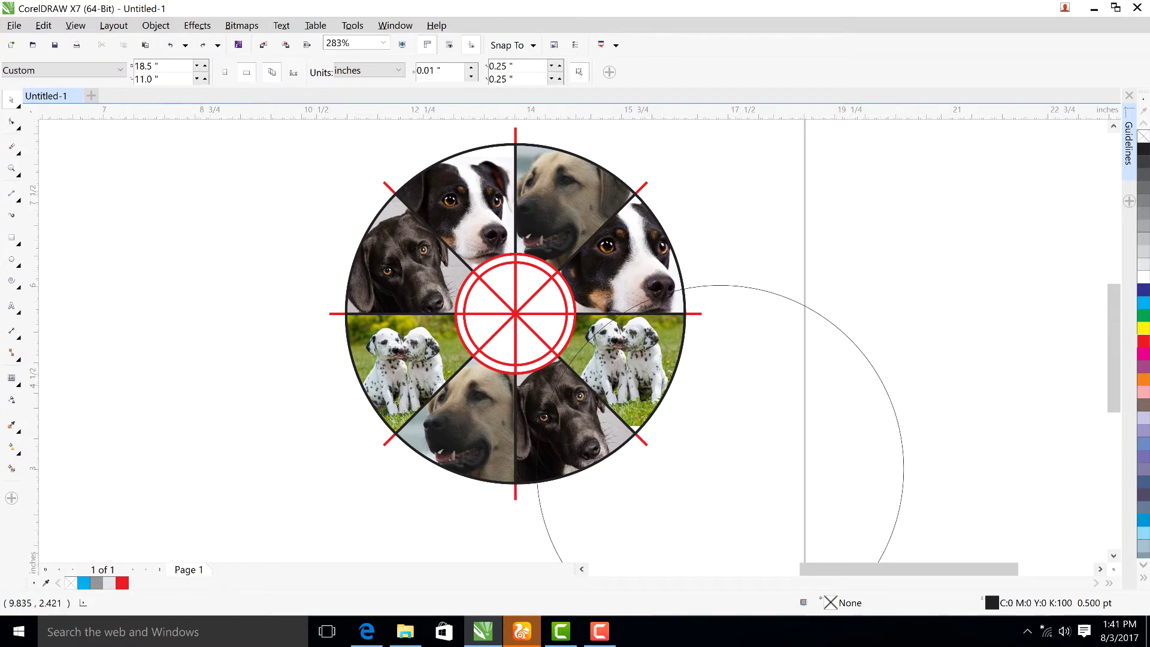
Group all the wheel's objects and center the enlarged thin circle on the group horizontally and vertically.
left_click_drag(274, 504, 712, 169)
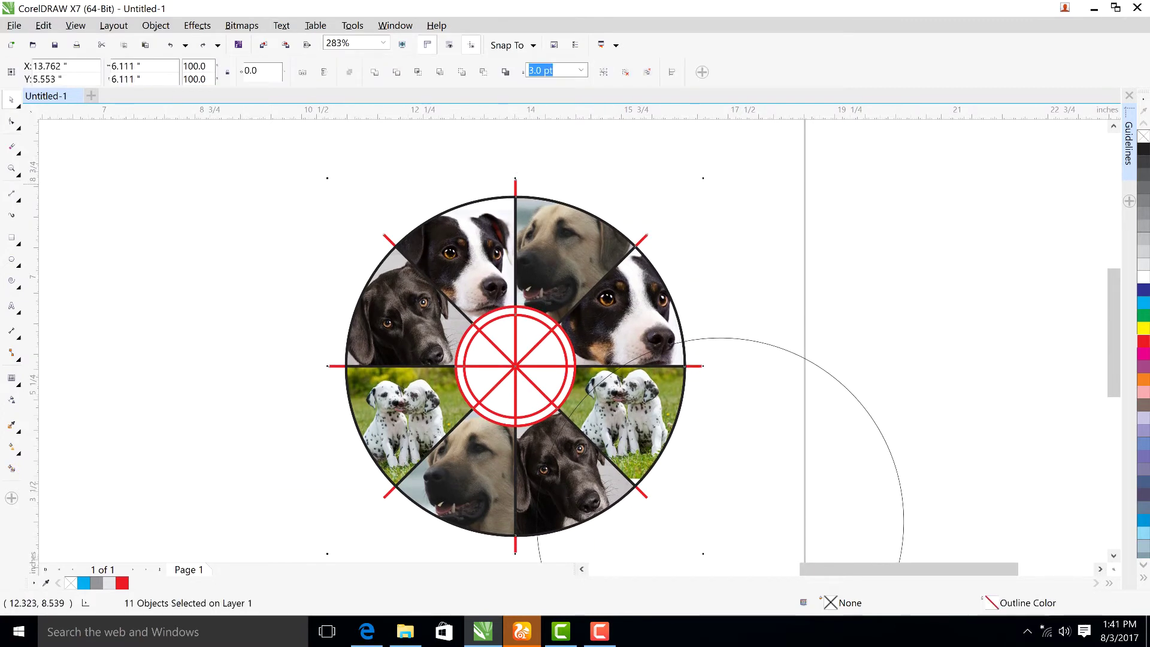
key("ctrl+g")
key("Tab")
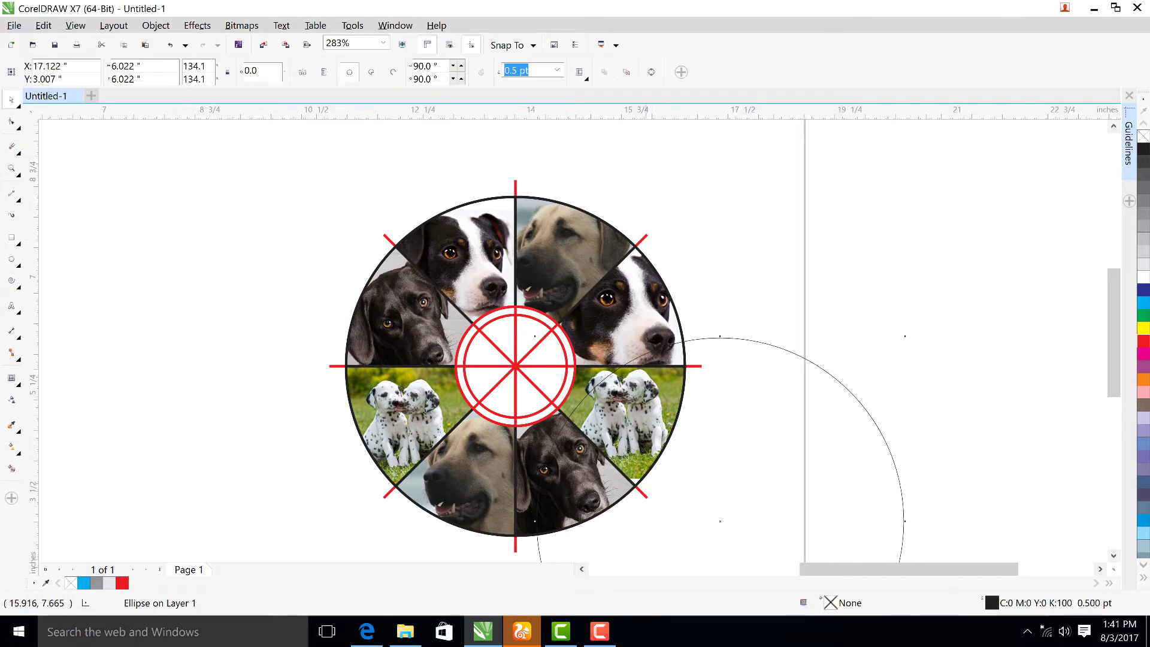
left_click(647, 236, "shift")
key("c")
key("e")
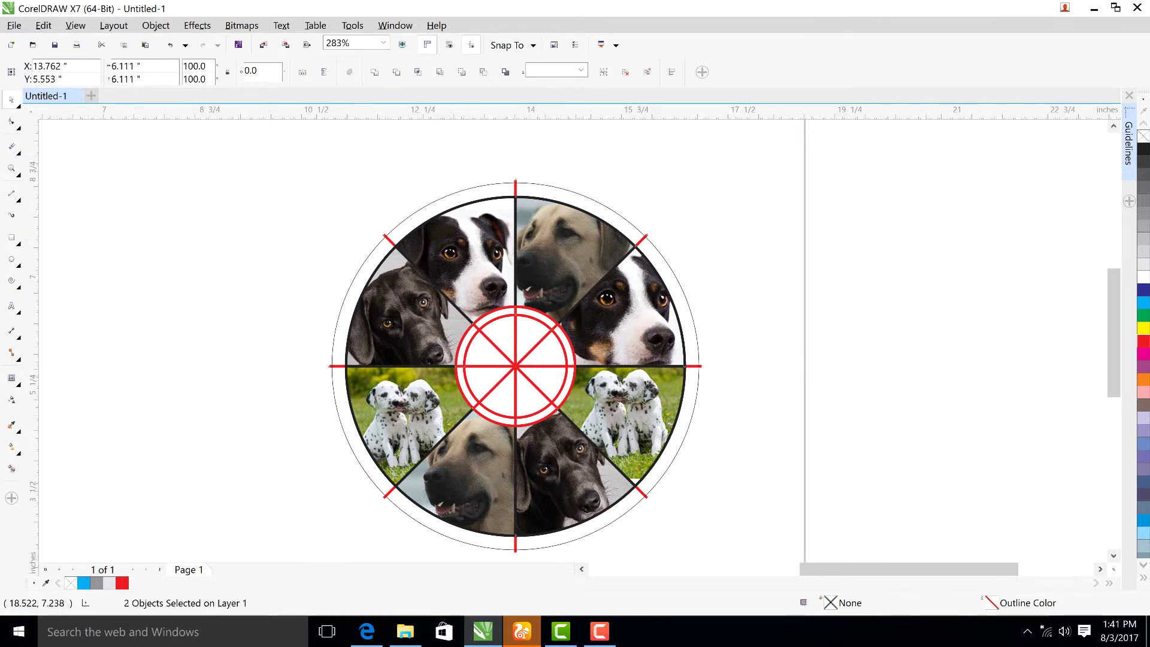
Set the outline width of the outer circle around the wheel to 3 pt.
left_click(709, 252)
left_click(673, 270)
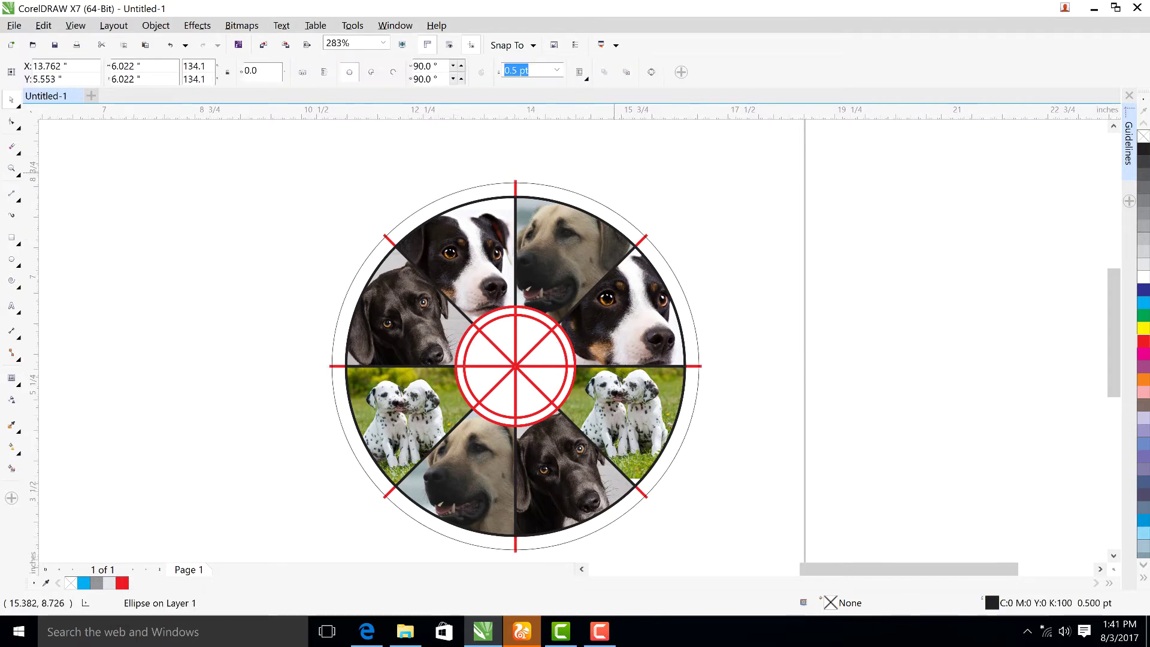
key("Escape")
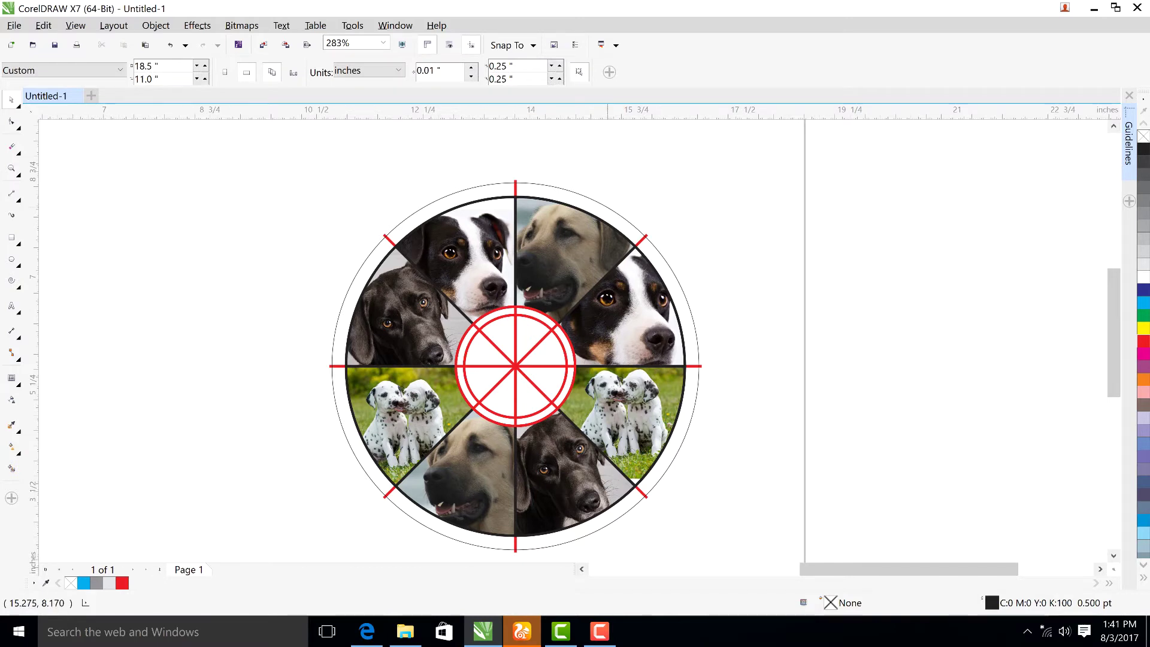
key("Tab")
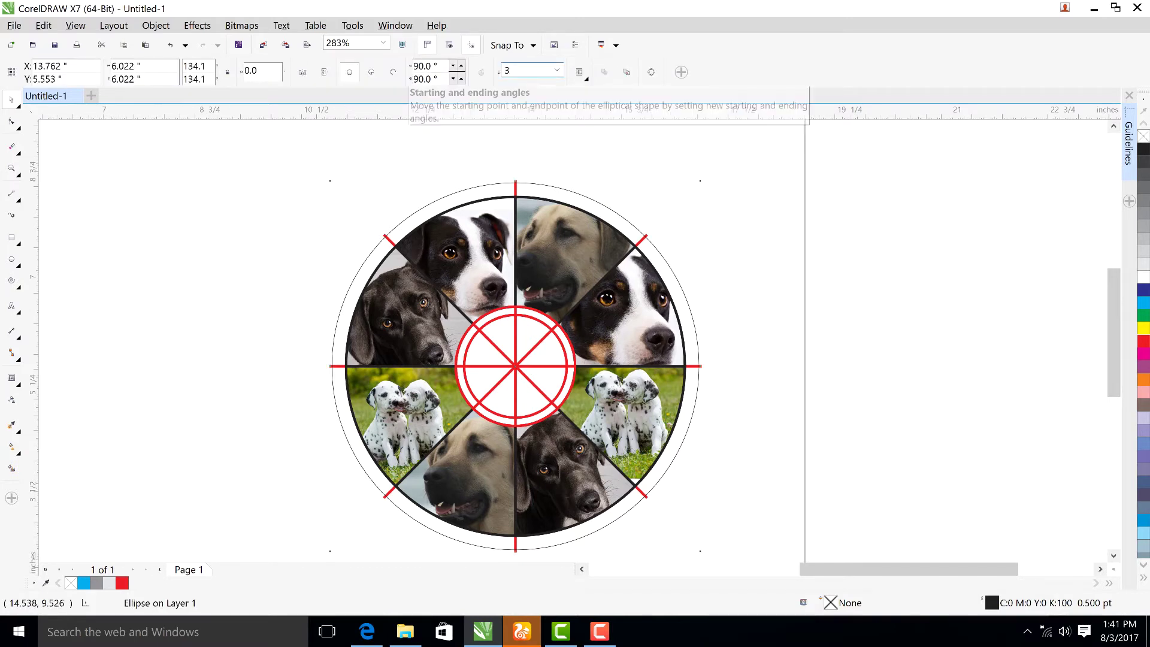
type("3")
key("Return")
key("Escape")
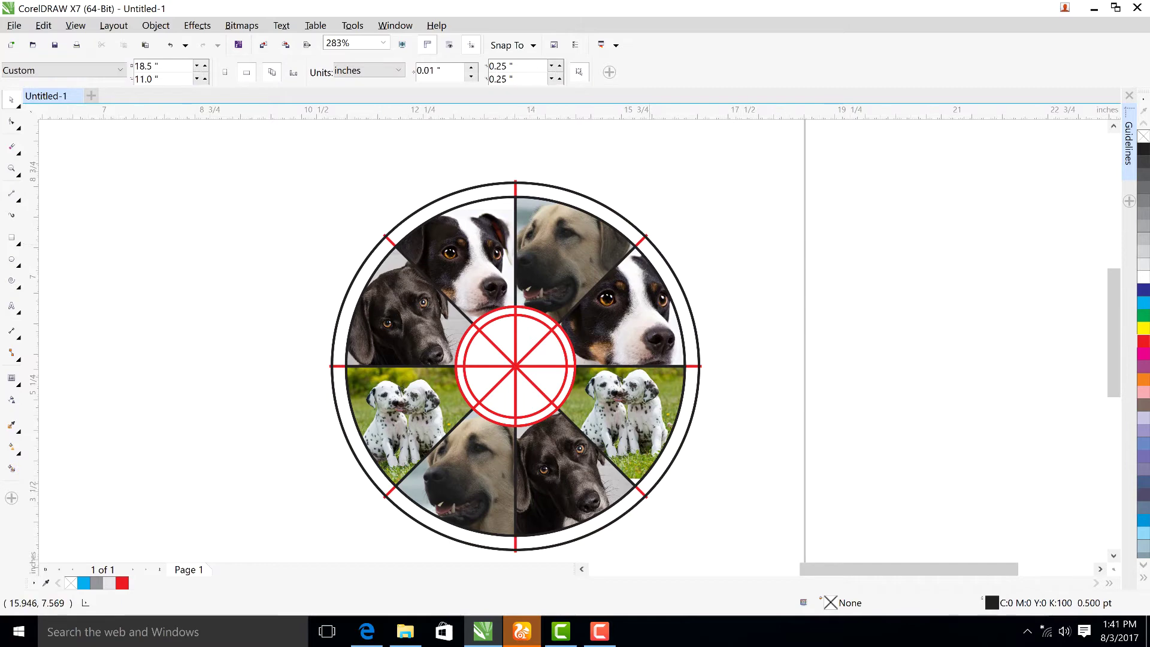
Enlarge the outer circle slightly from its center so it meets the tips of the red lines.
key("Tab")
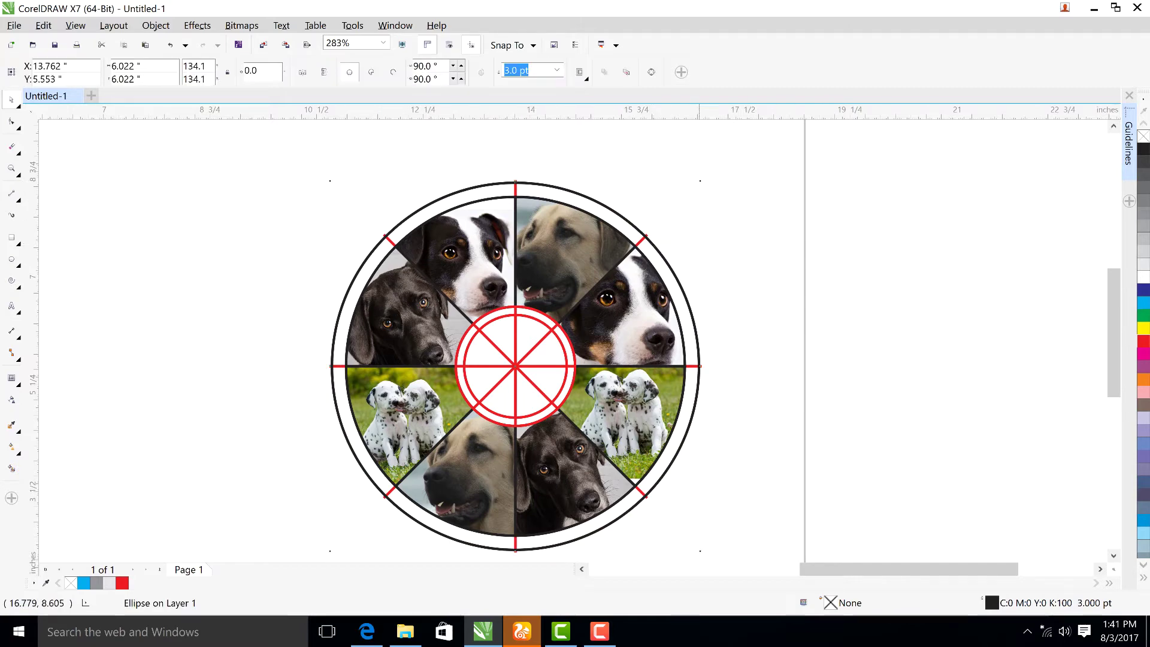
left_click_drag(700, 180, 721, 194)
left_click(734, 202)
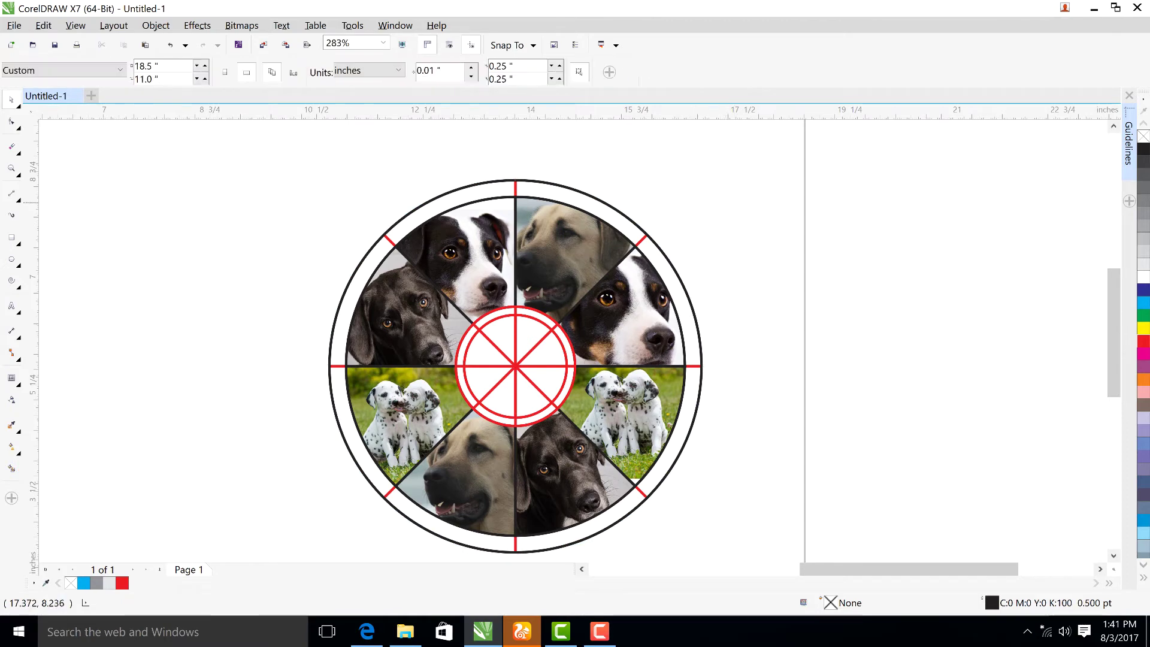
Set the outline width of the hub's inner red circle to 2 pt.
key("F3")
left_click_drag(336, 144, 769, 472)
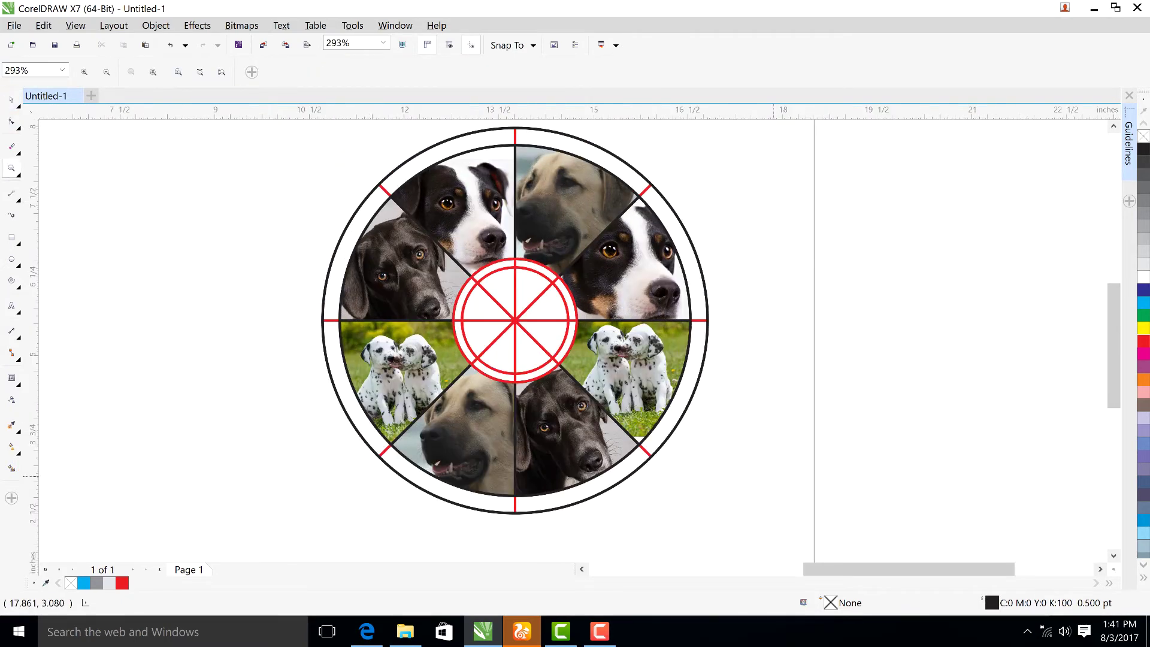
key("space")
left_click(542, 267)
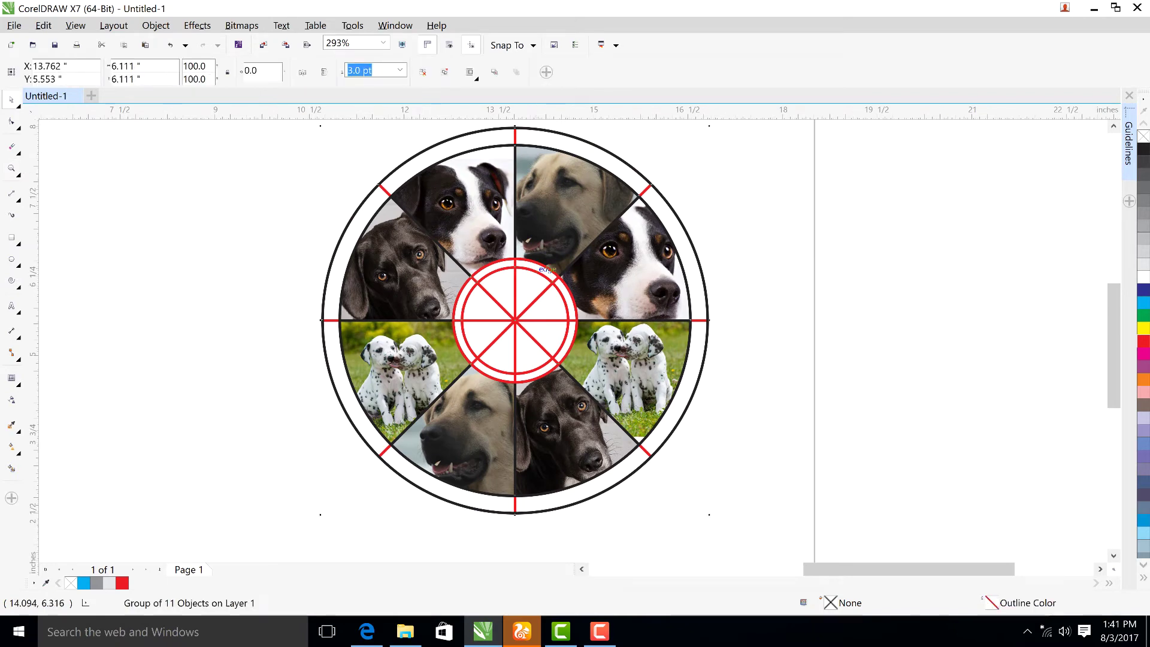
key("Escape")
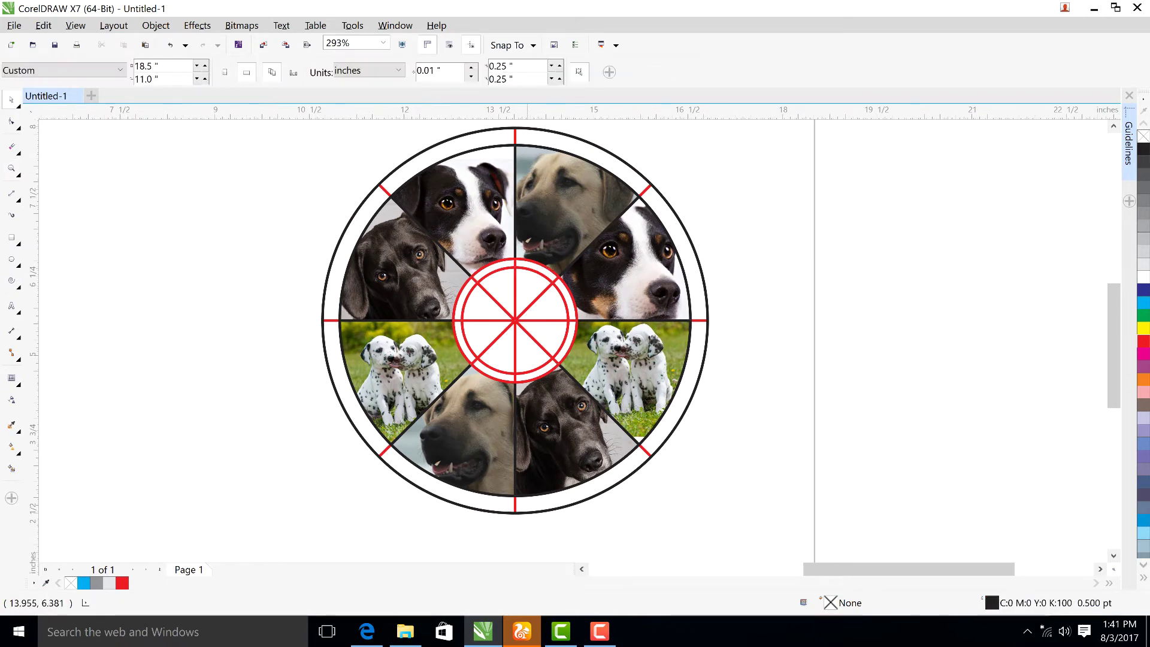
left_click(533, 261, "ctrl")
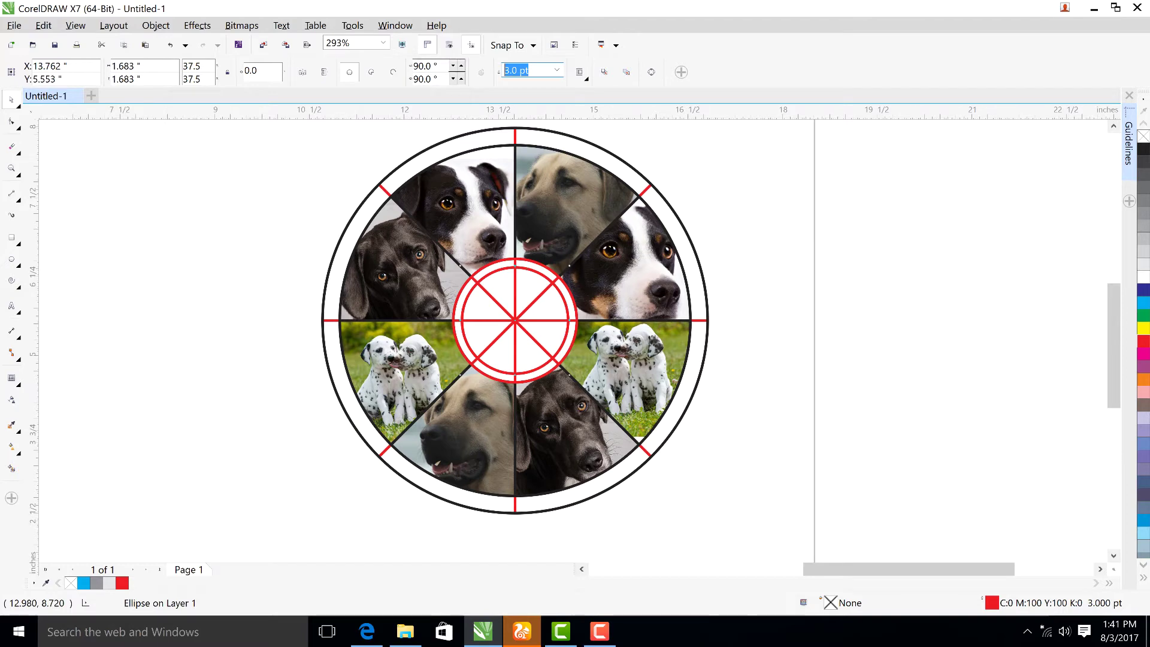
type("2")
key("Return")
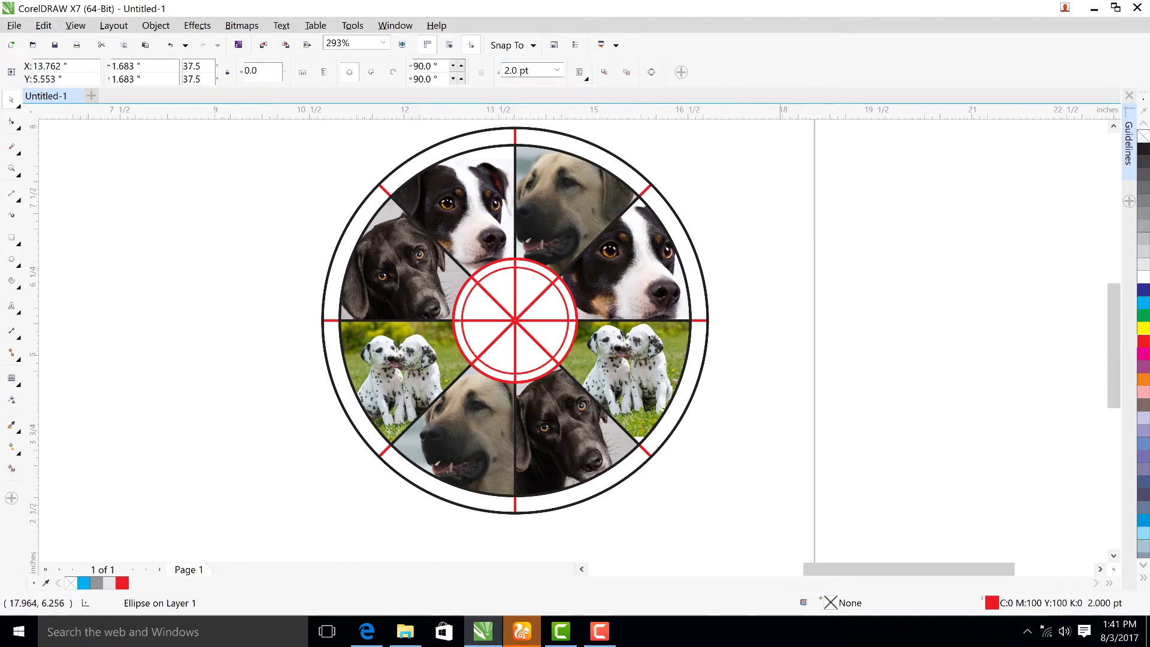
Try to set the outline width of the hub's outer red circle to 2 pt.
left_click(780, 276)
left_click(532, 264)
left_click(533, 263, "ctrl+alt")
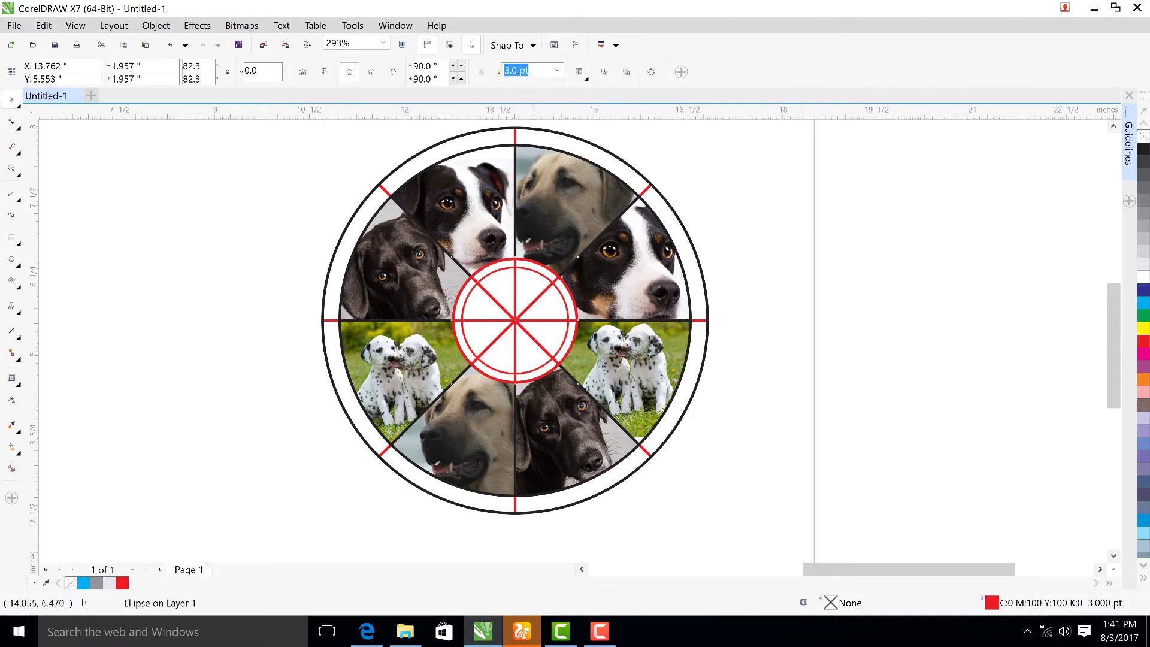
type("2")
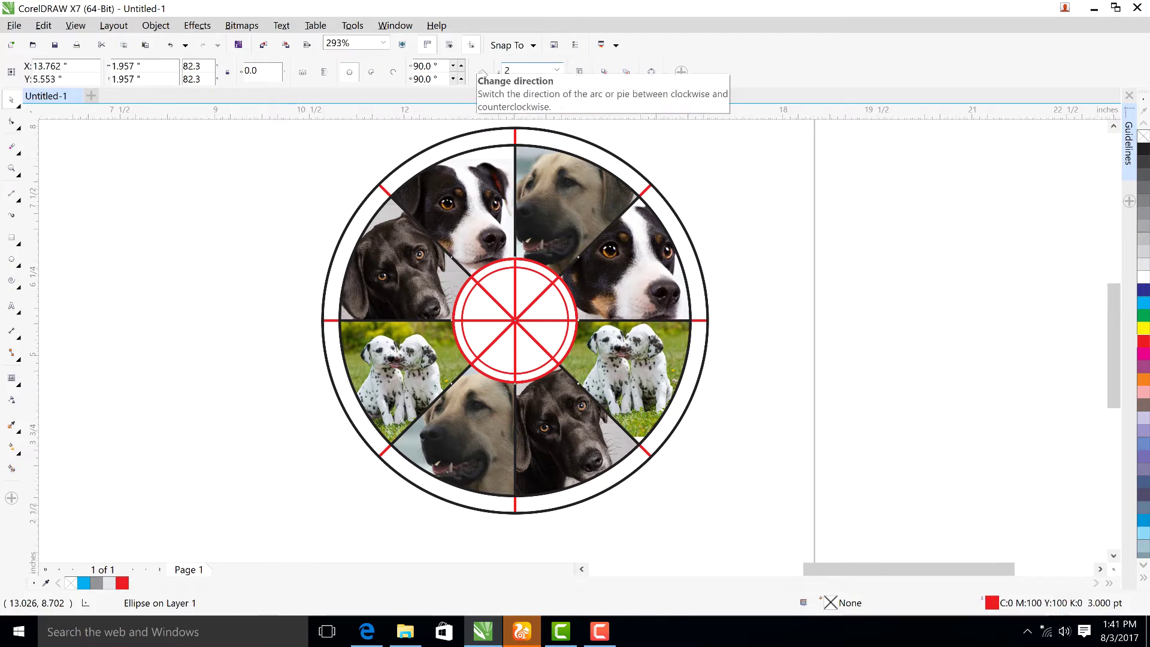
key("Return")
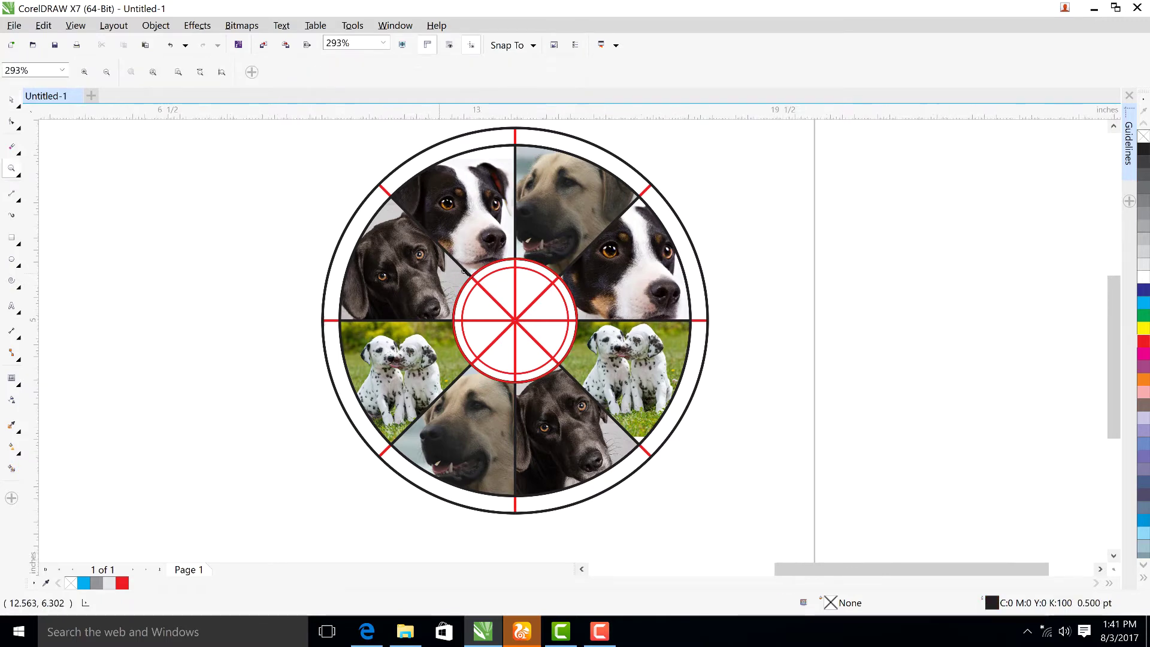
scroll(473, 268, "down", 1)
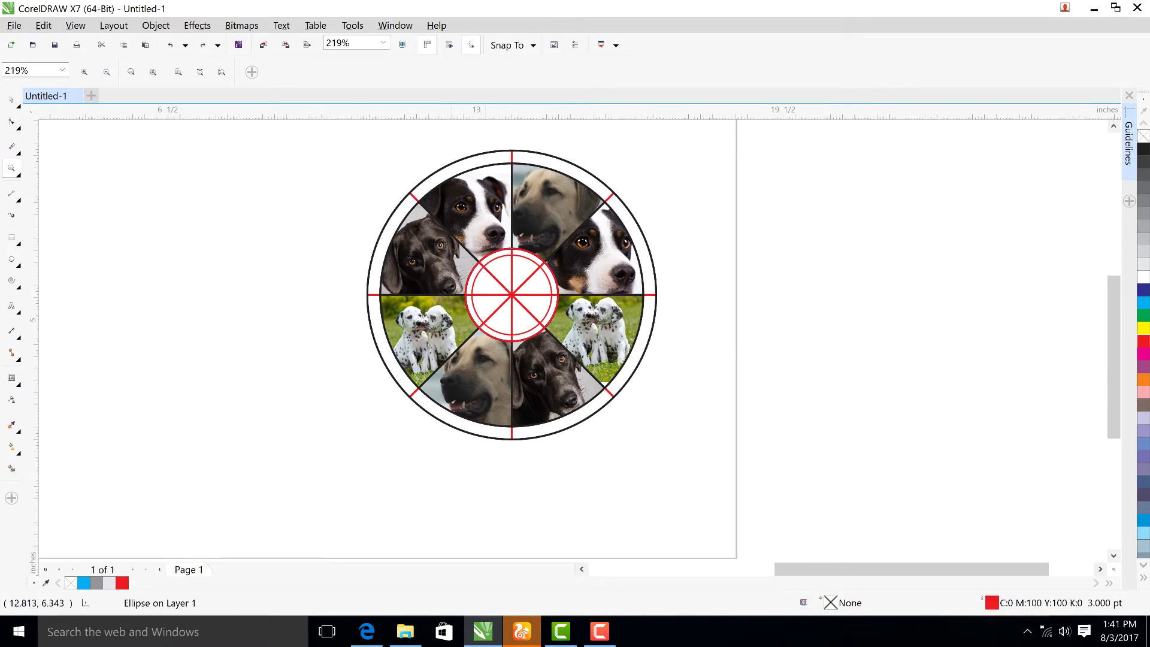
left_click_drag(339, 148, 756, 456)
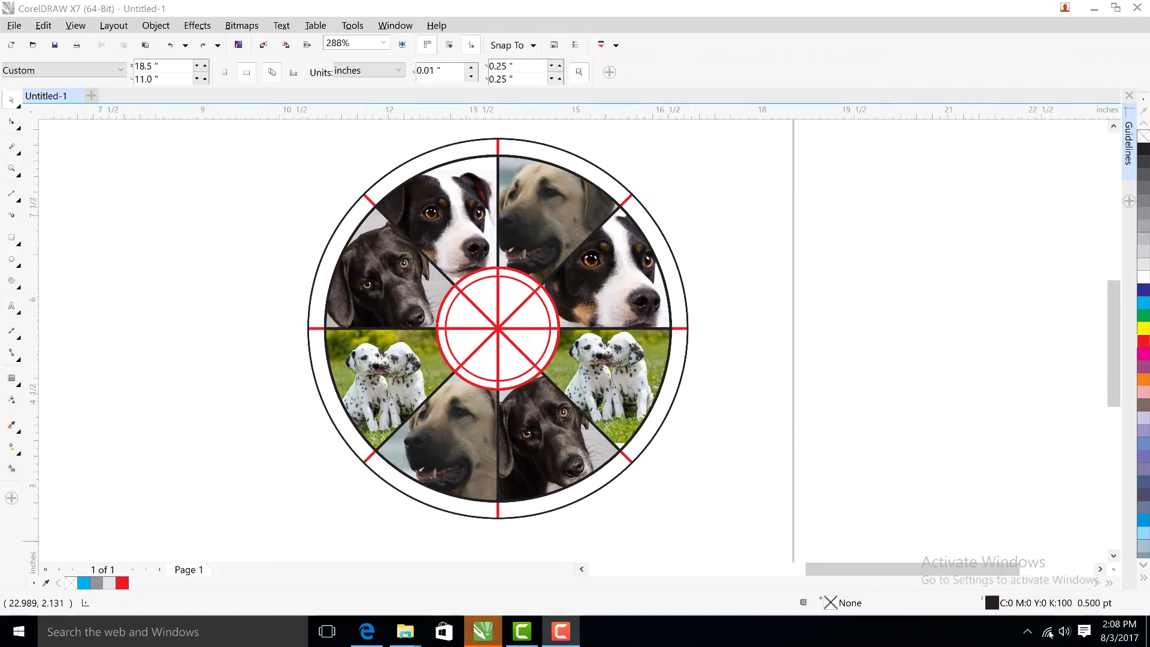
left_click(1047, 632)
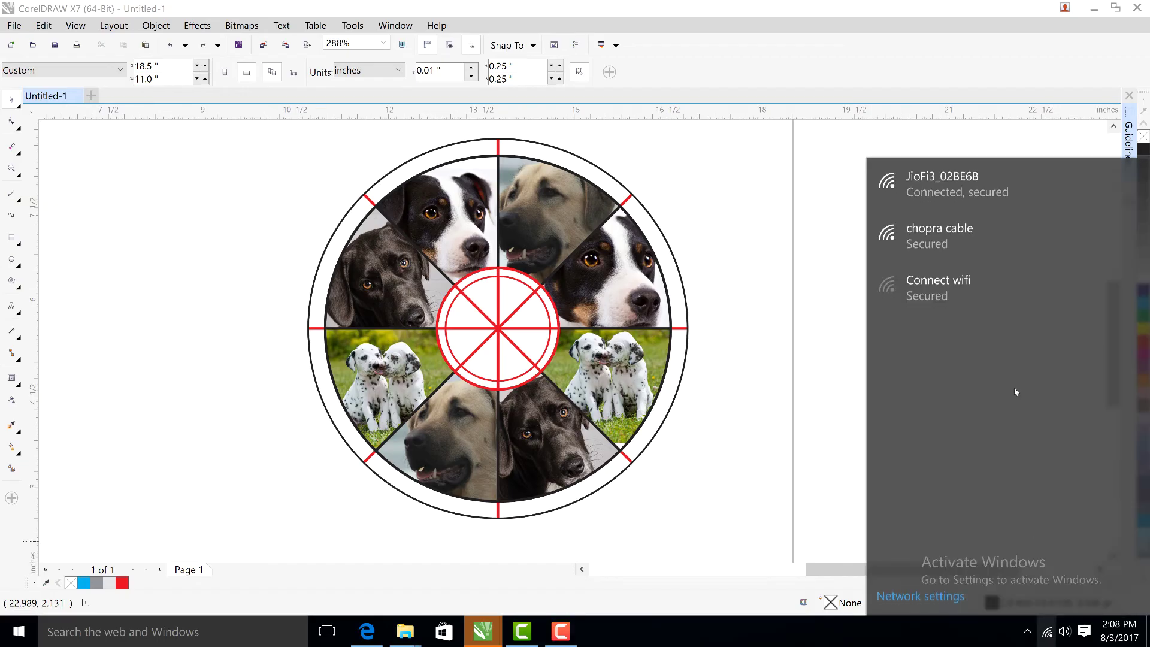
left_click(994, 179)
left_click(784, 341)
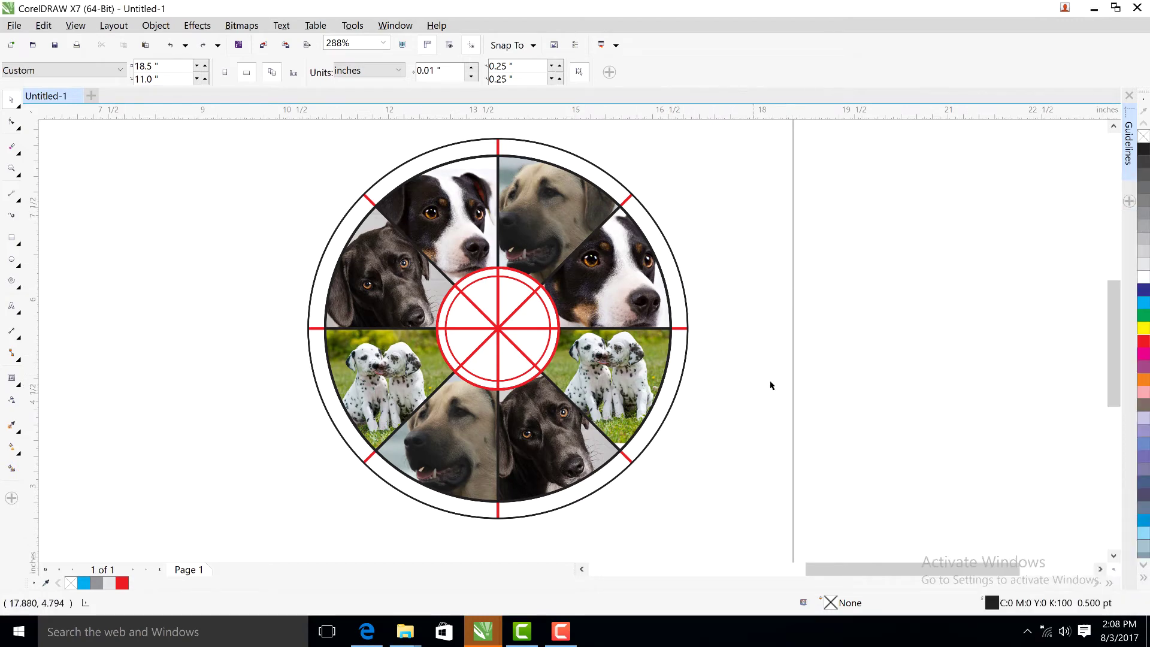
Draw an upright rectangle about 5.75 in wide and 9.37 in high in the empty page area beside the wheel.
key("z")
scroll(522, 303, "down", 2)
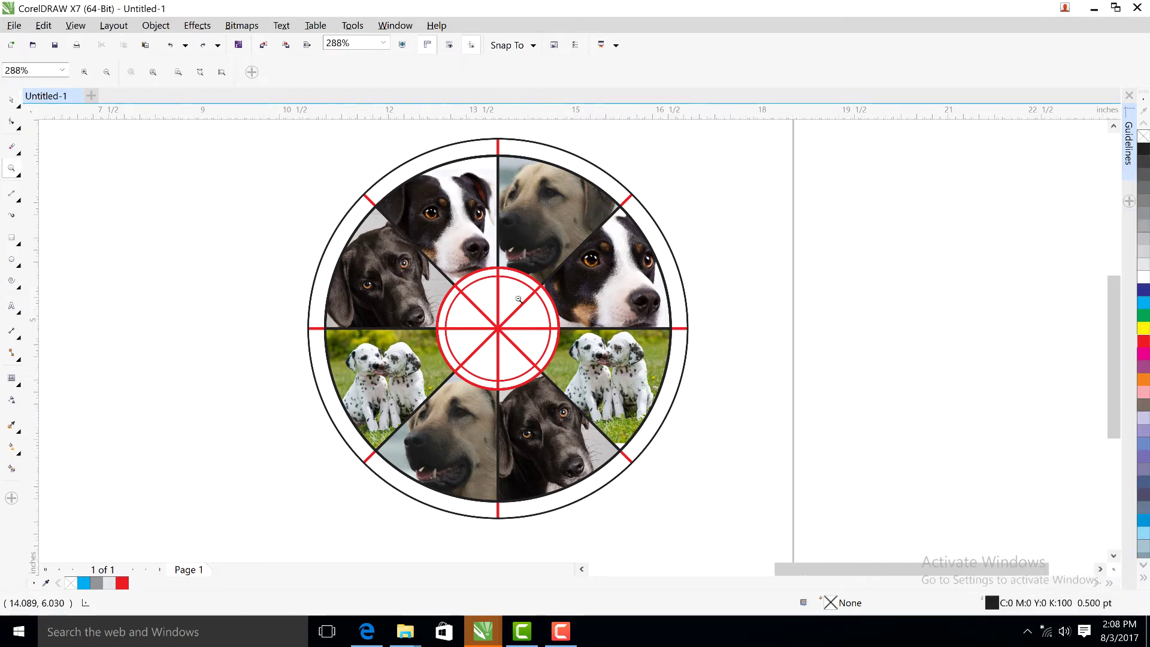
scroll(516, 264, "down", 1)
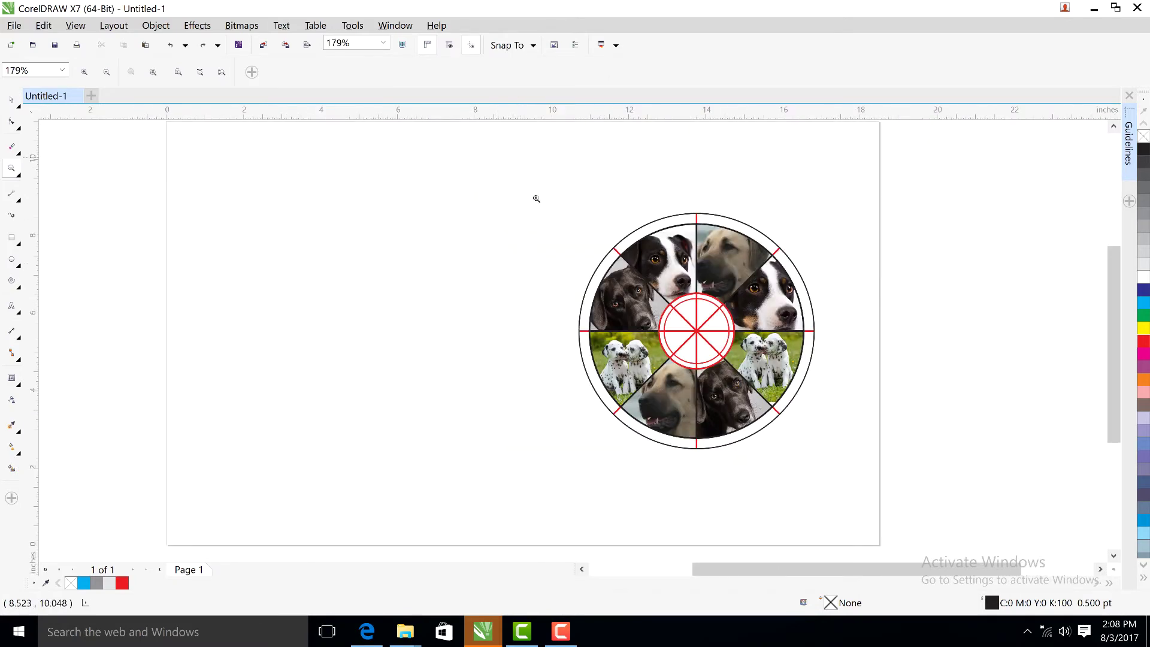
left_click_drag(494, 157, 868, 478)
key("F3")
key("F3")
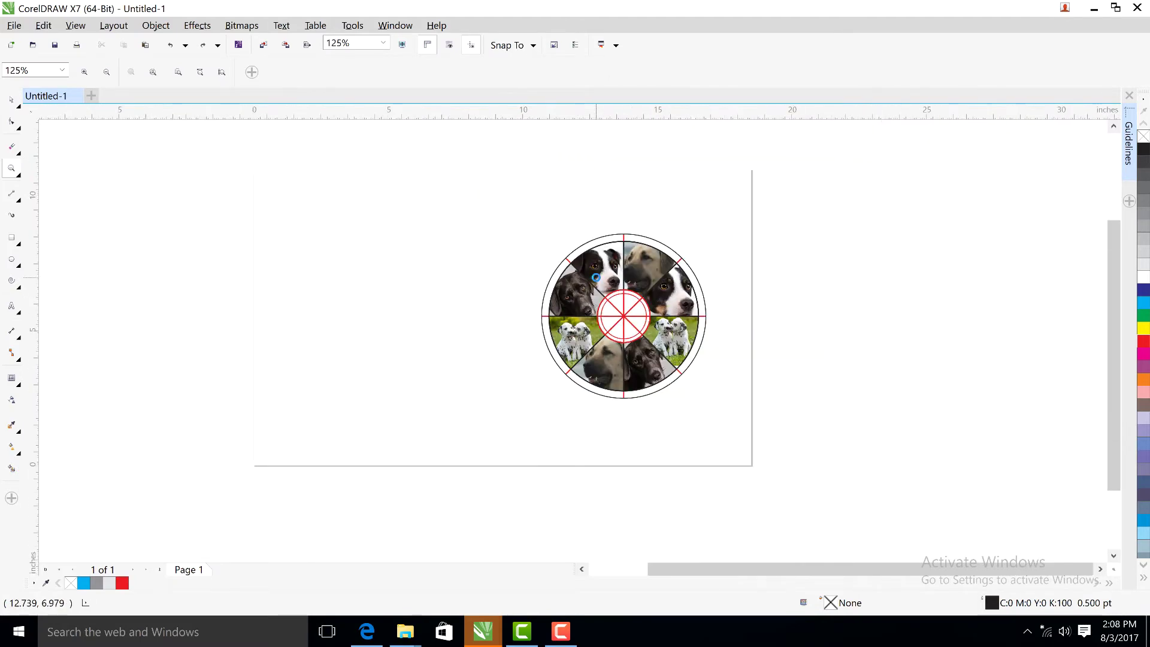
scroll(270, 198, "up", 2)
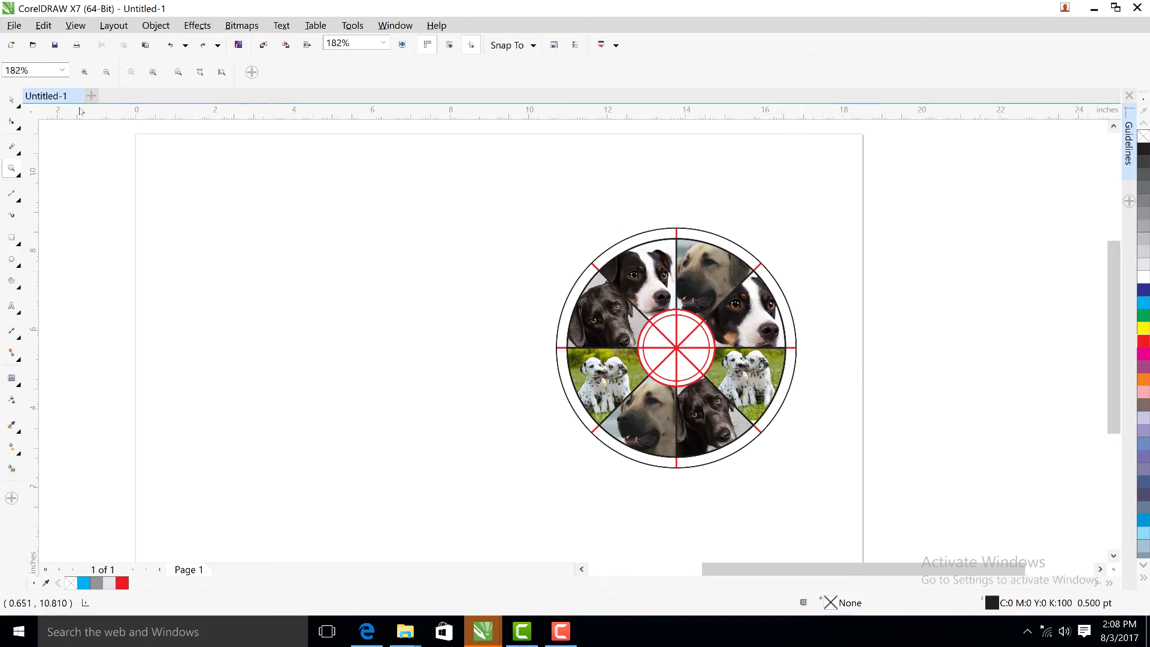
left_click(12, 100)
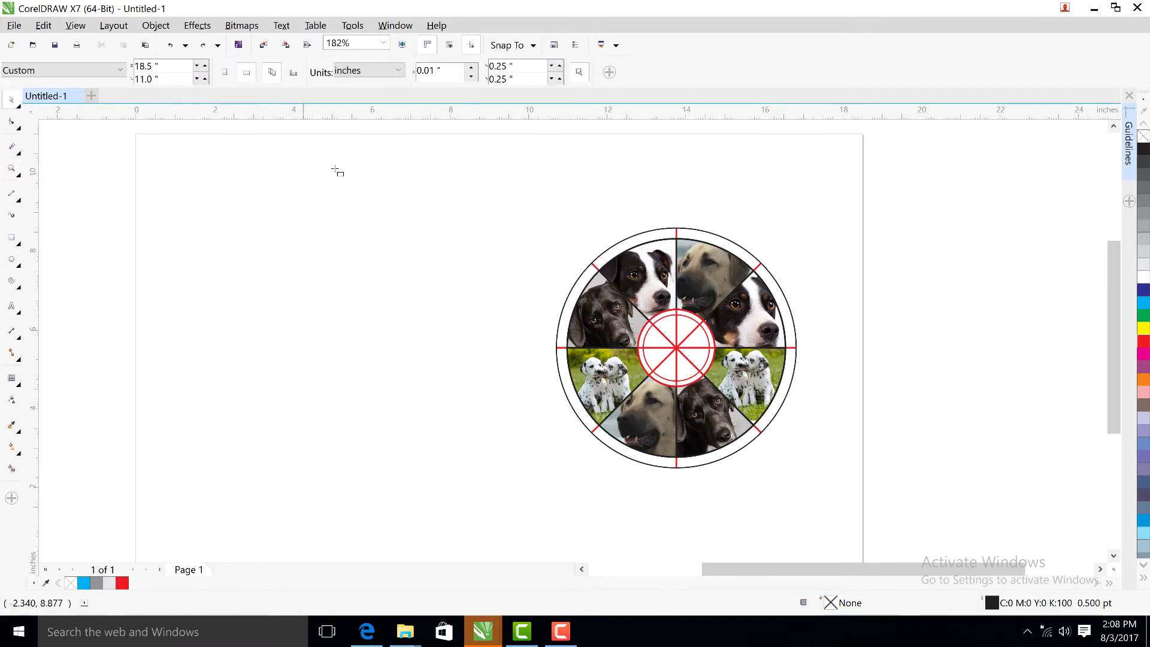
key("F6")
left_click_drag(340, 155, 566, 522)
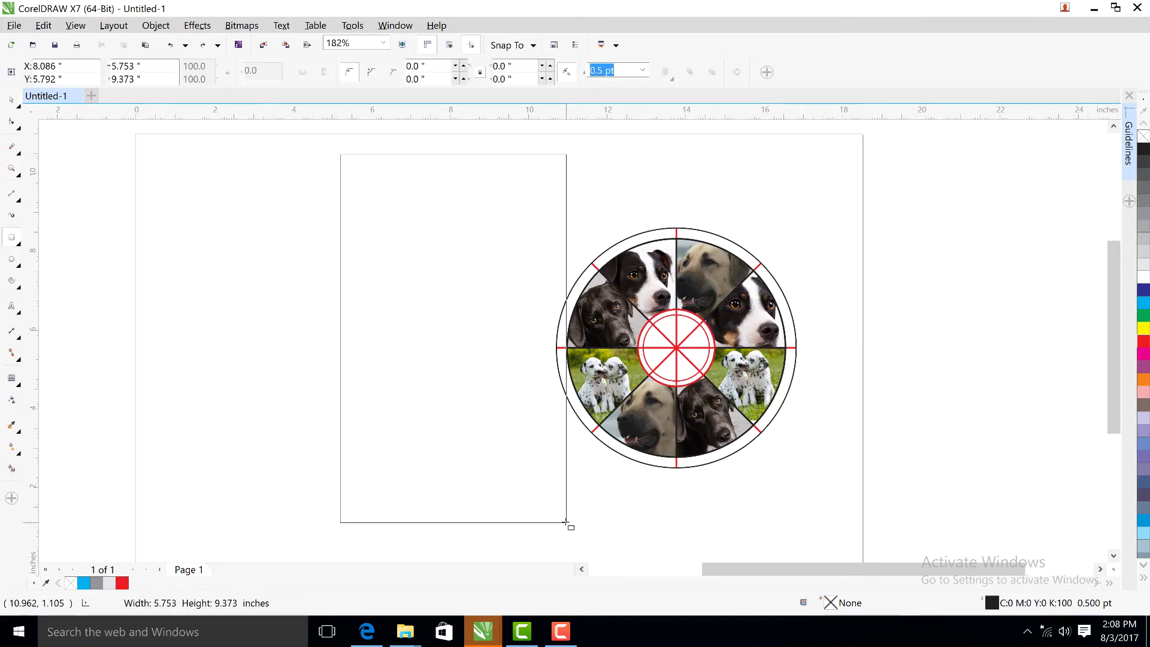
Widen the rectangle away from the wheel to about 6.1 in.
left_click(12, 99)
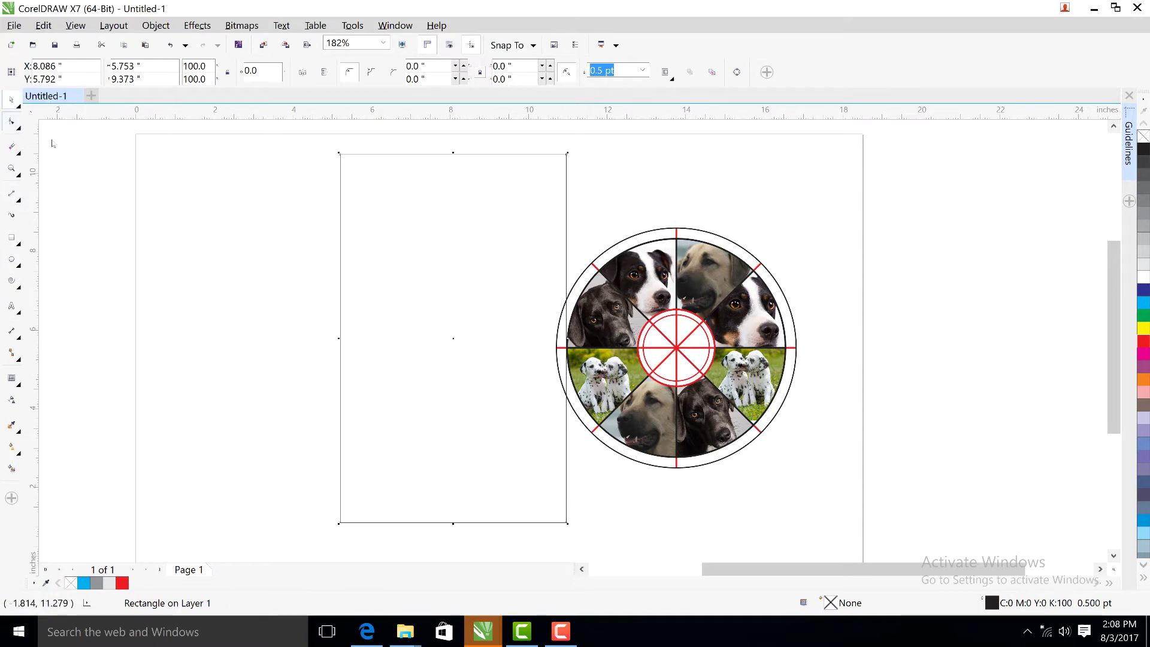
left_click(12, 122)
left_click(21, 102)
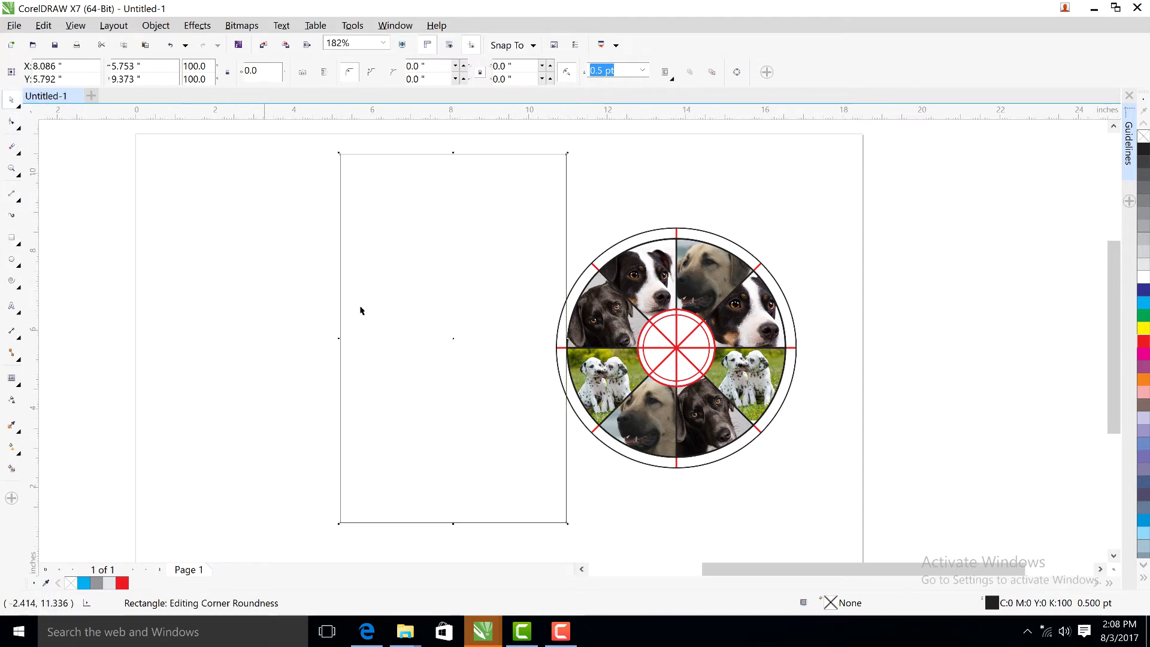
left_click_drag(335, 338, 326, 337)
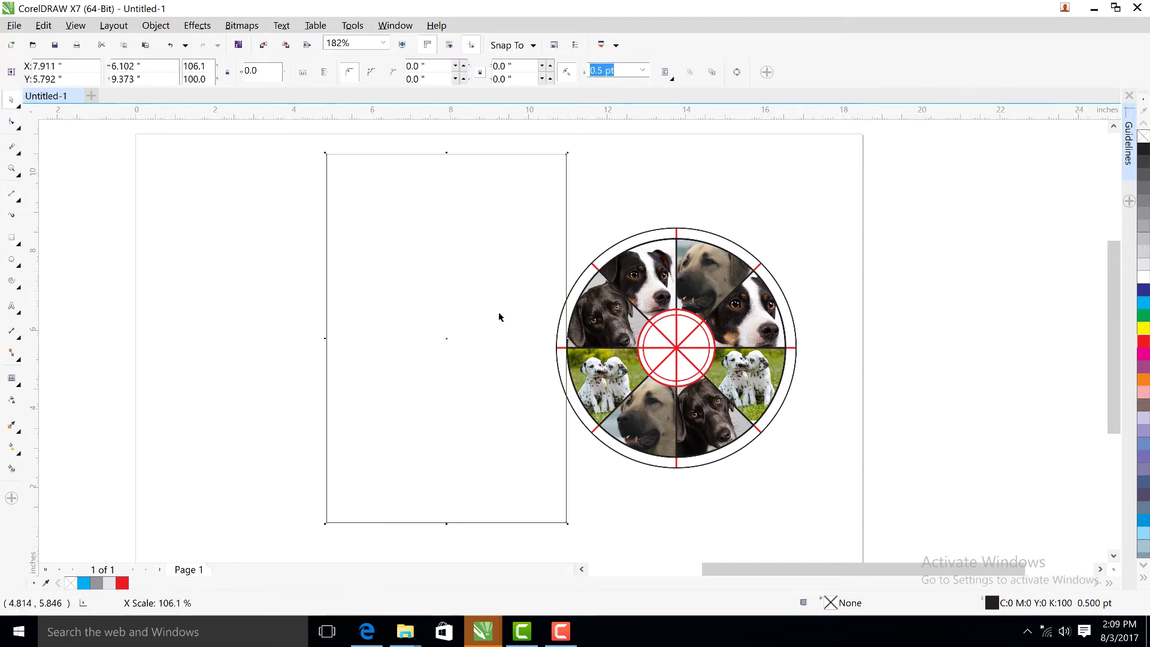
Group all the wheel's objects and center the group horizontally on the rectangle.
left_click_drag(836, 216, 542, 476)
key("ctrl+g")
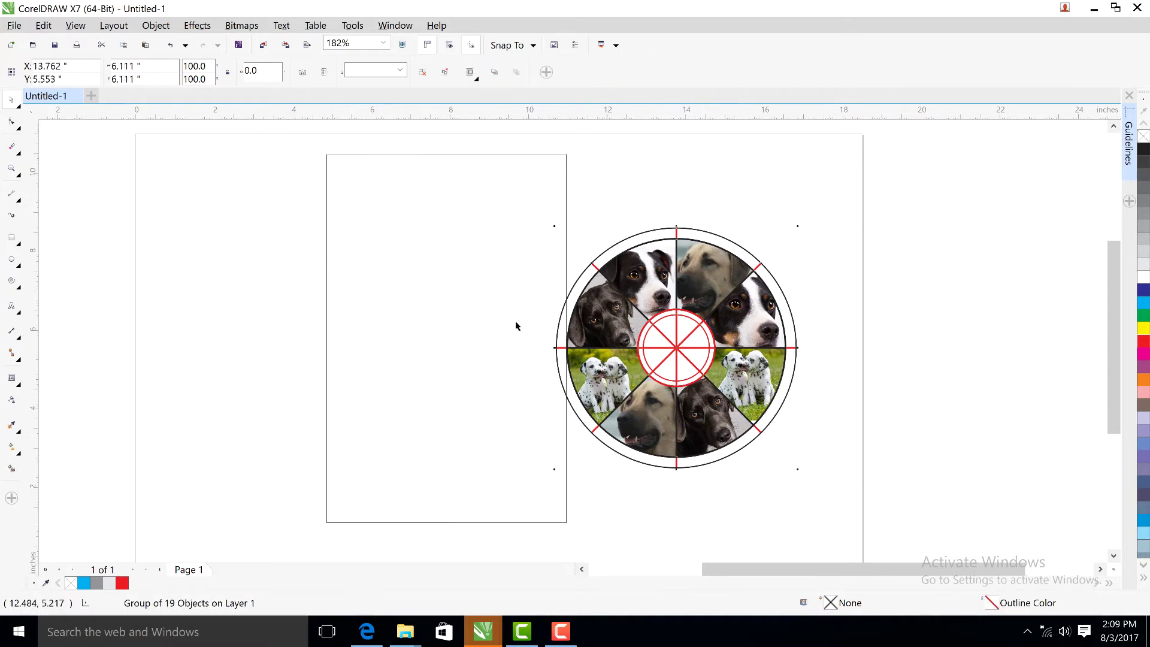
left_click(516, 322)
left_click(647, 224)
left_click(516, 242, "shift")
key("c")
key("e")
left_click(620, 290)
left_click(522, 299)
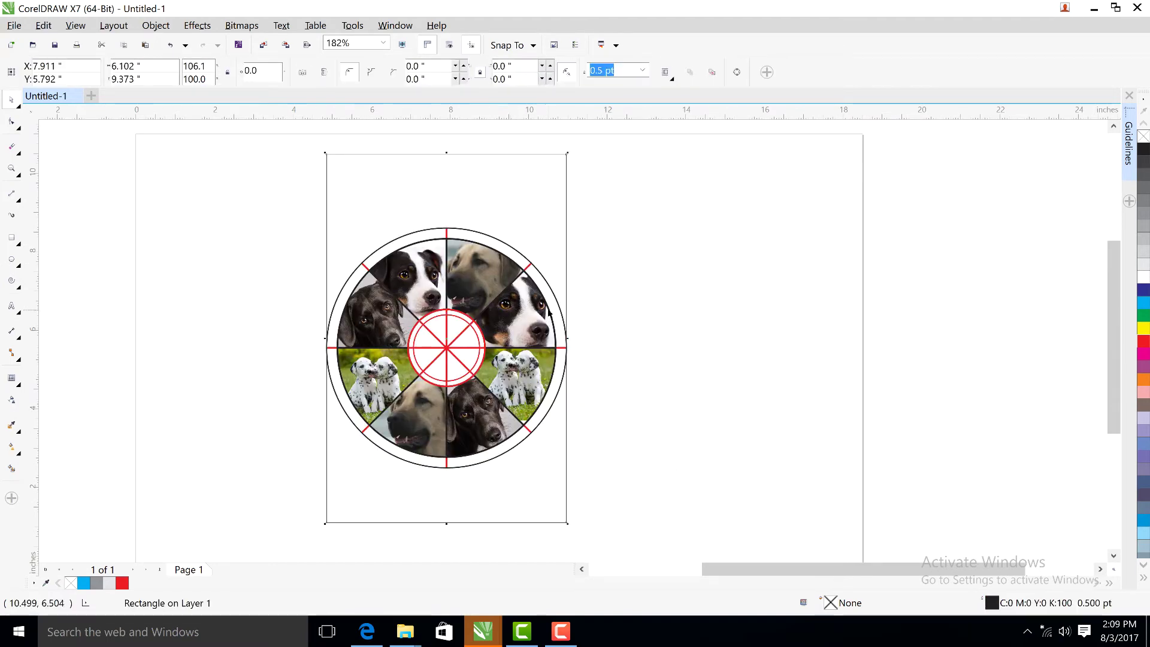
Shift the wheel group down and center it vertically on the rectangle.
left_click(547, 310)
left_click_drag(548, 307, 547, 373)
left_click(537, 243, "shift")
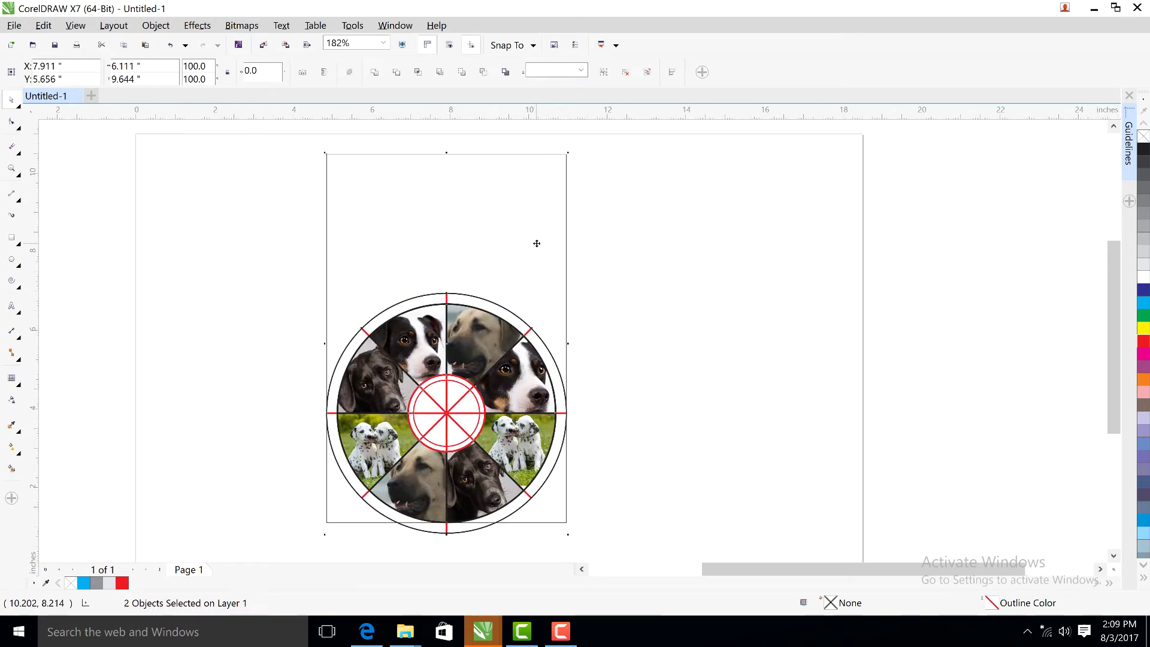
key("e")
left_click(521, 312, "shift")
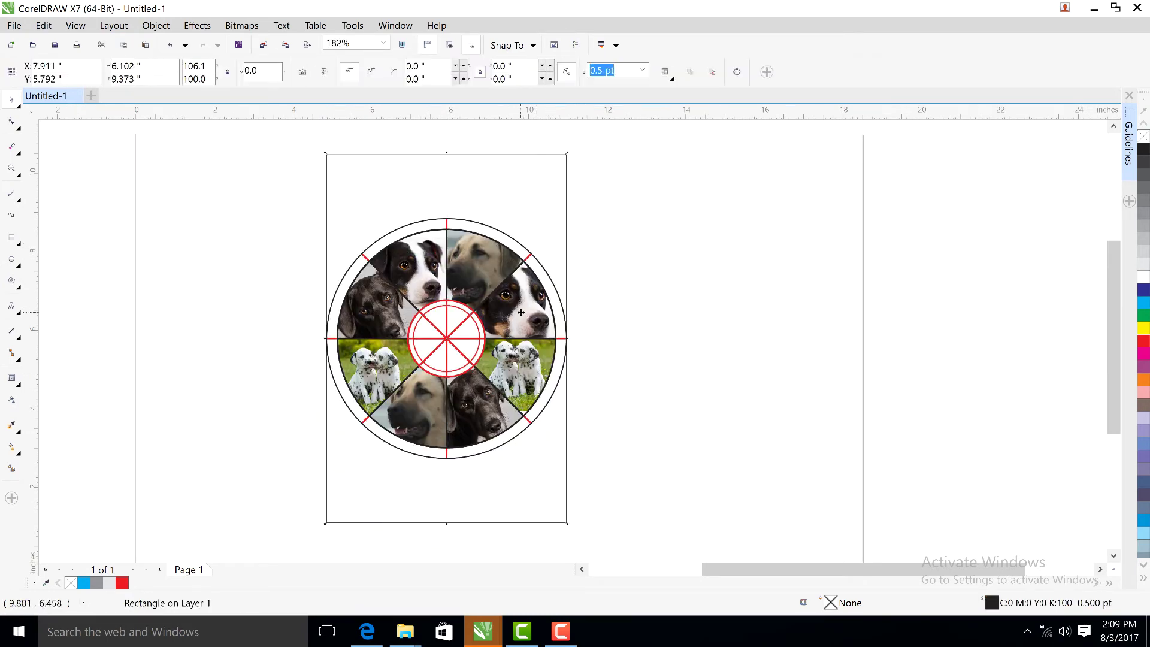
left_click(521, 312)
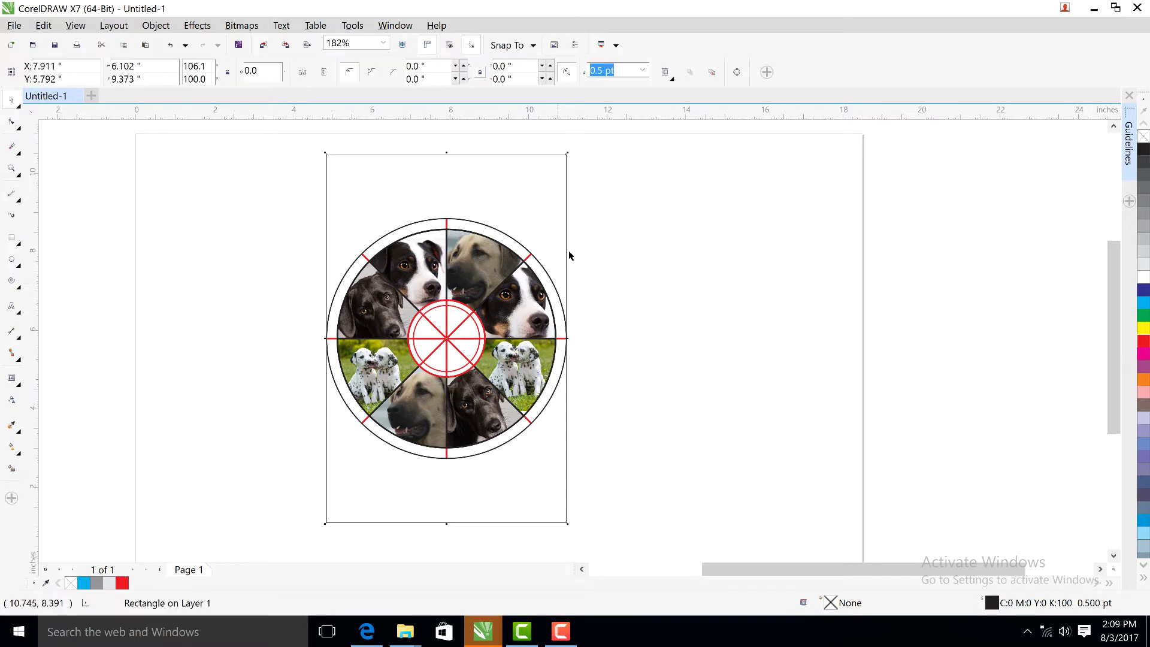
Bring the wheel group to the front of the page and enlarge it from its center to about 6.7 in wide.
left_click_drag(600, 216, 285, 469)
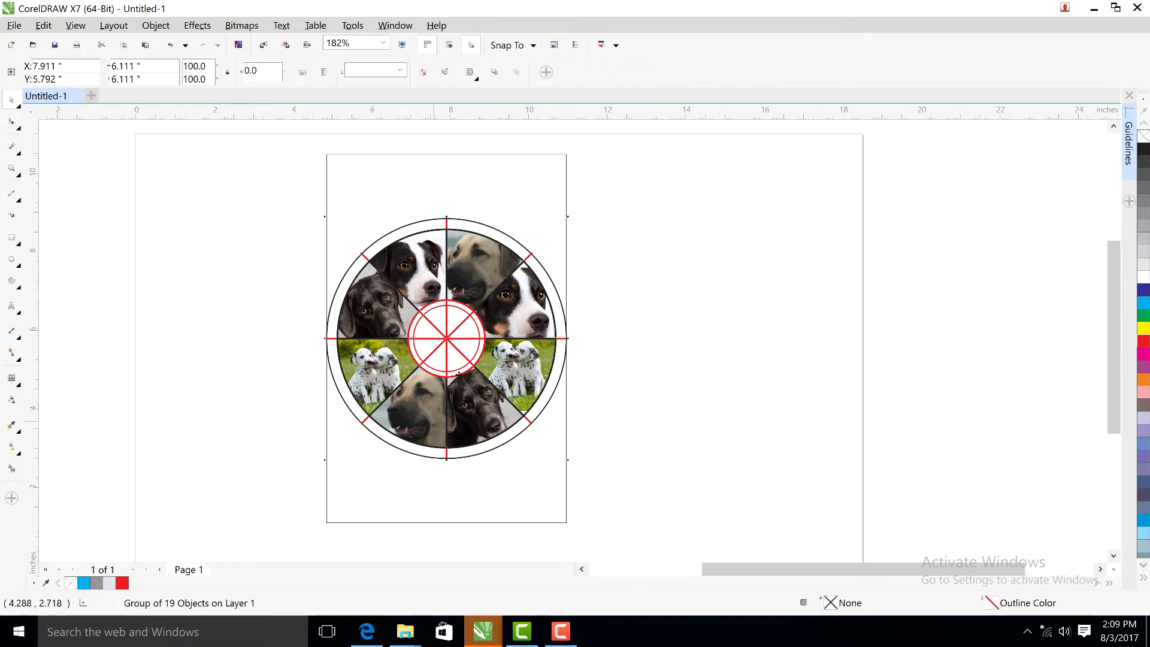
right_click(459, 375)
mouse_move(527, 225)
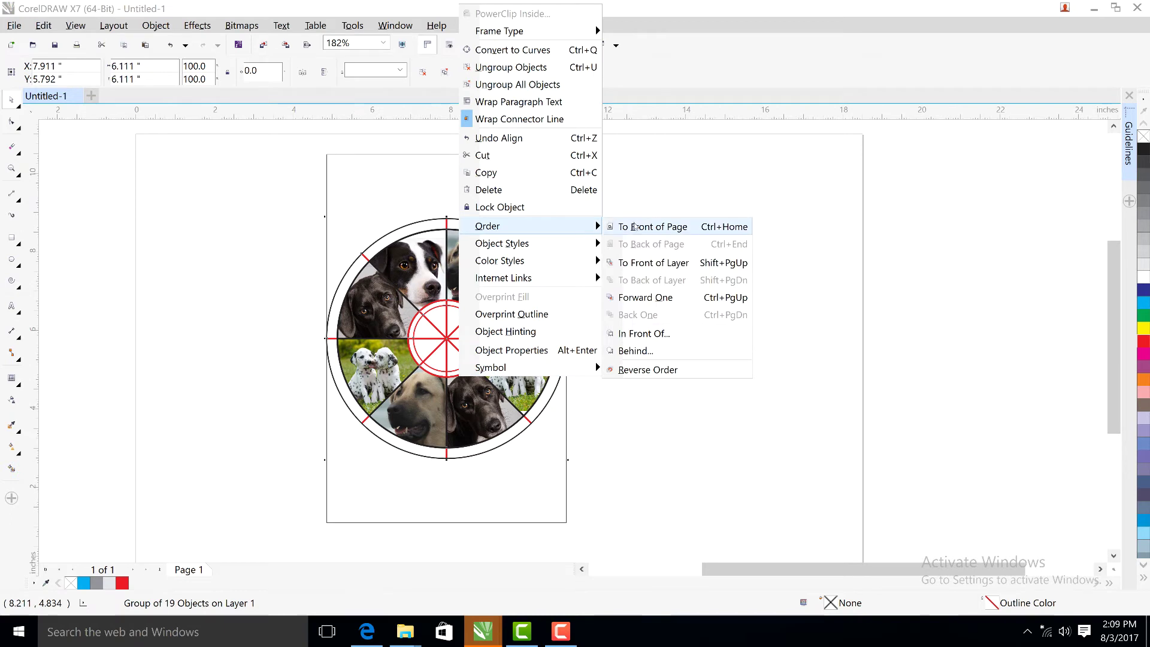
left_click(636, 225)
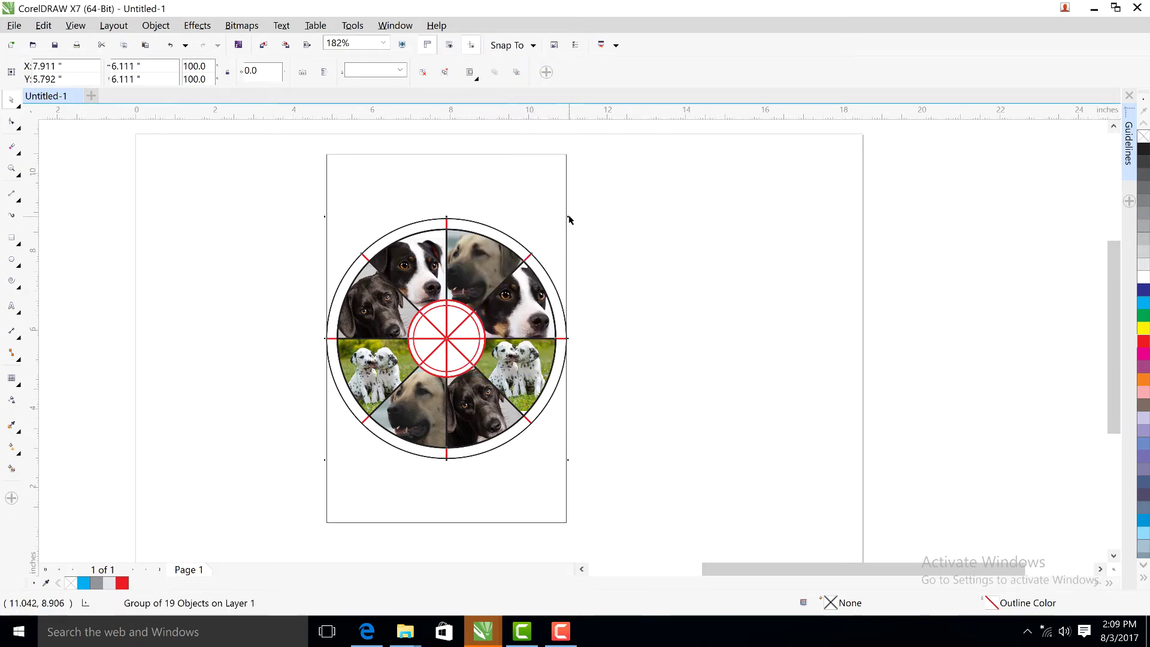
left_click_drag(568, 217, 591, 205)
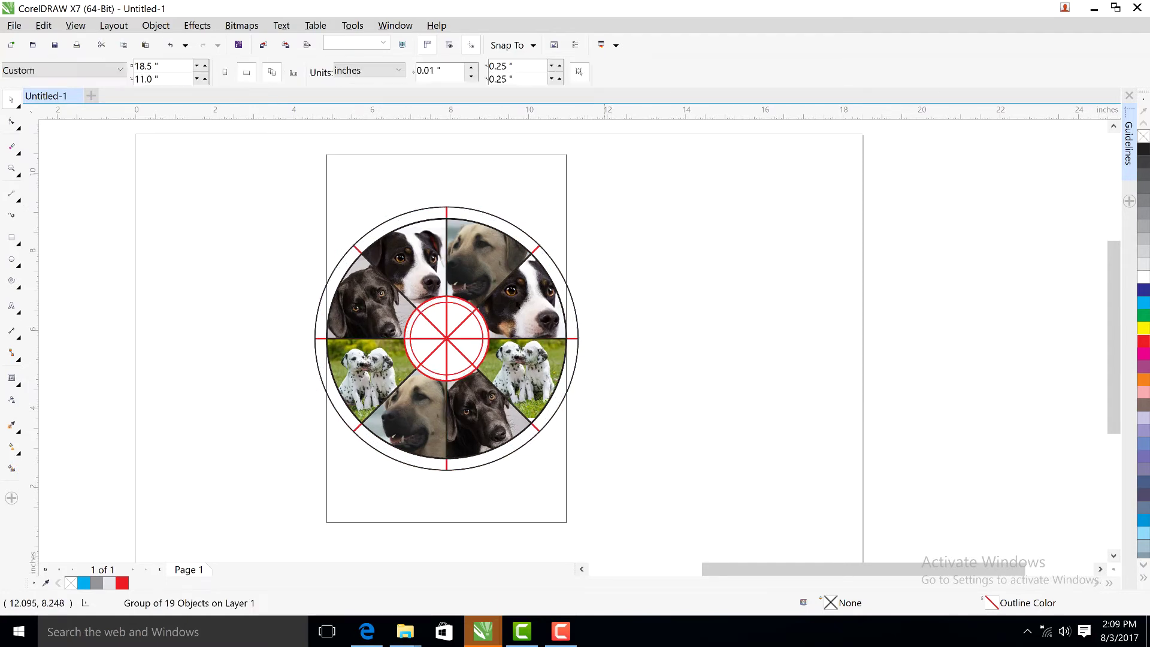
Move the wheel group over the rectangle's left edge and try to place it inside the rectangle.
left_click_drag(547, 315, 457, 311)
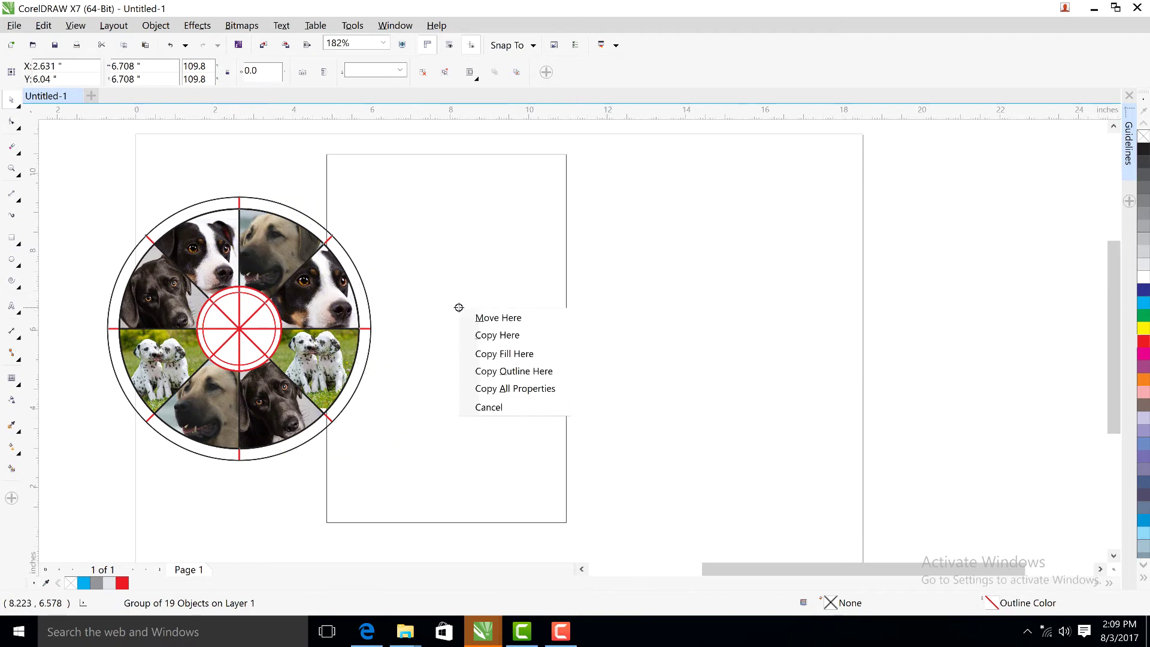
left_click(625, 330)
left_click(477, 296)
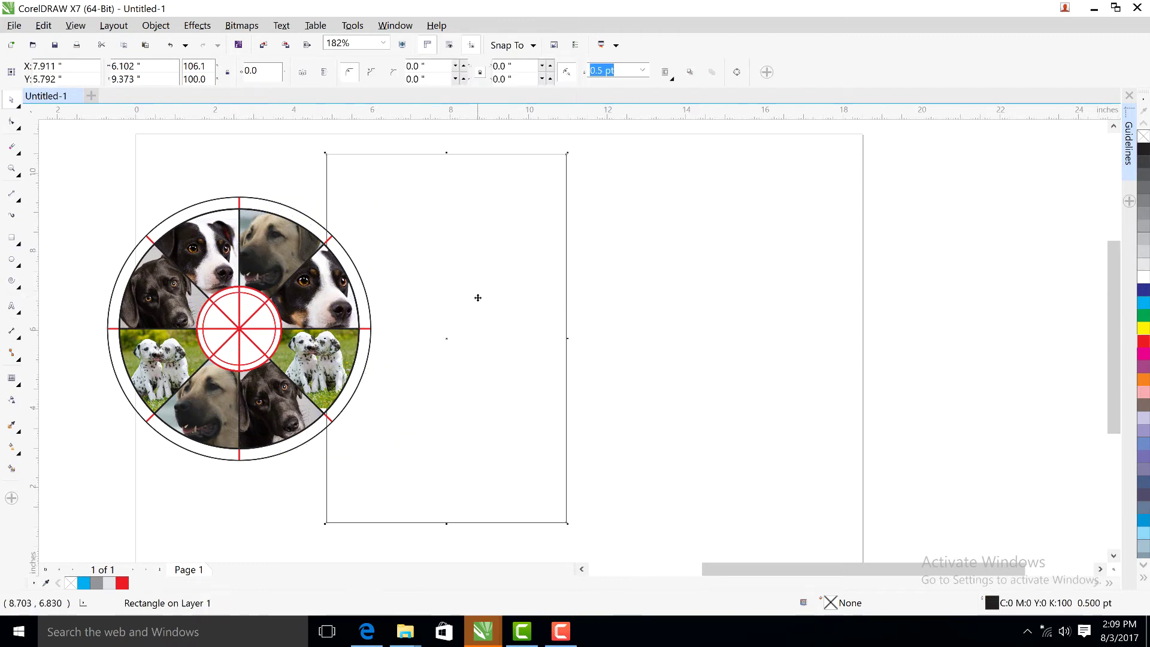
Draw a small circle about 0.5 in across above the wheel and move it slightly to the left.
left_click(234, 188)
left_click(12, 260)
mouse_move(257, 171)
left_mouse_down()
mouse_move(275, 190)
mouse_move(263, 173)
left_mouse_up()
left_click(11, 100)
left_click(165, 153)
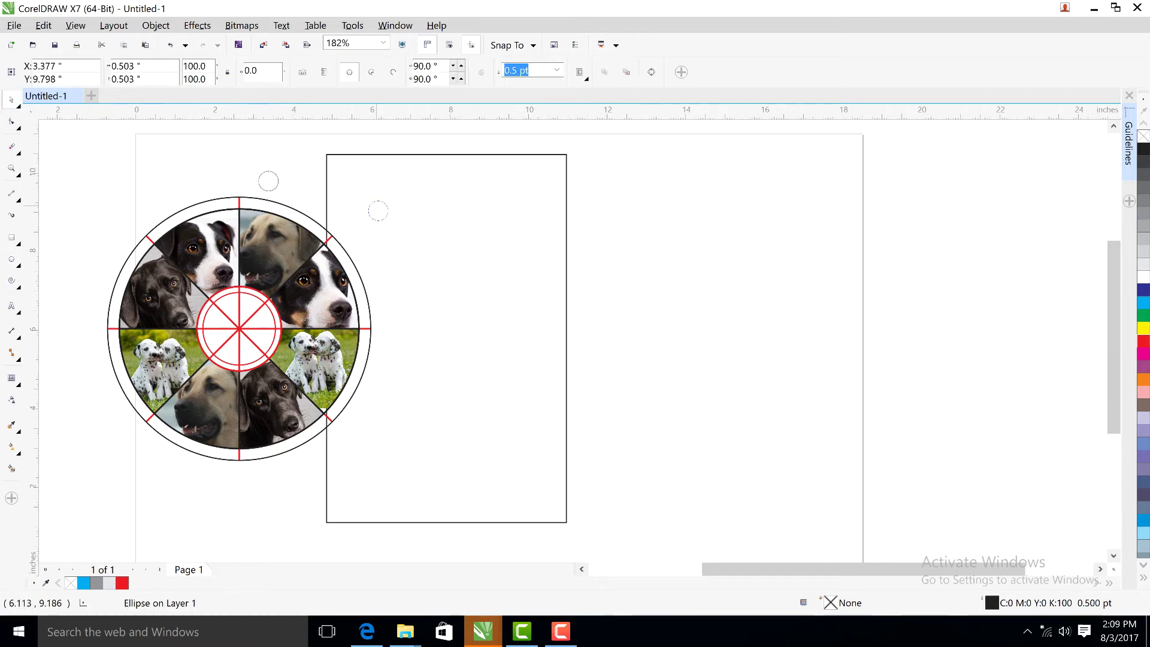
left_click_drag(378, 210, 216, 165)
Open the rectangle frame's contents for editing and delete the wheel group.
left_click(420, 303)
double_click(384, 209)
left_click(242, 263)
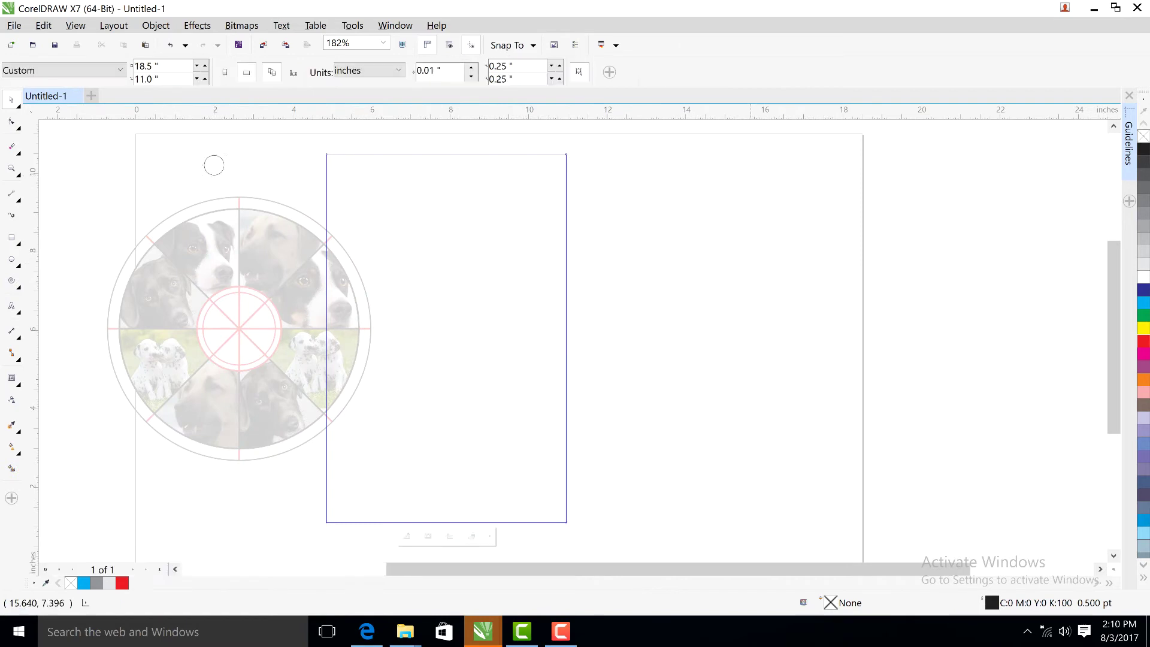
left_click(750, 276, "ctrl")
left_click(308, 256)
key("Delete")
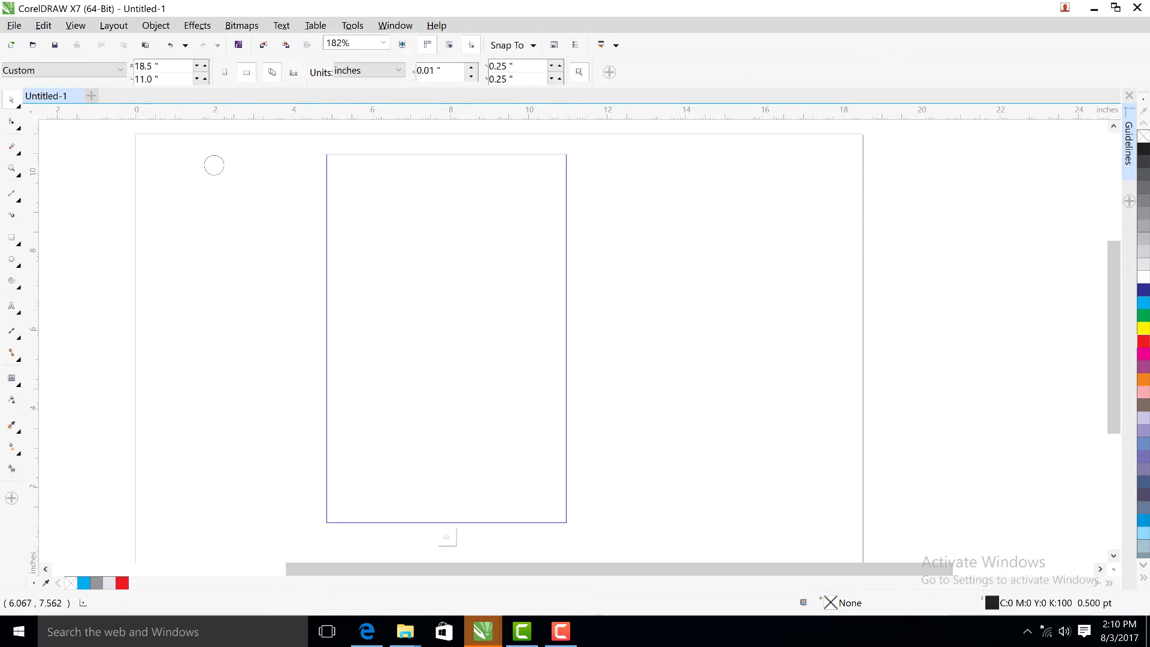
Undo the wheel group's deletion and move it to the middle of the rectangle frame, deleting the small circle.
key("ctrl+z")
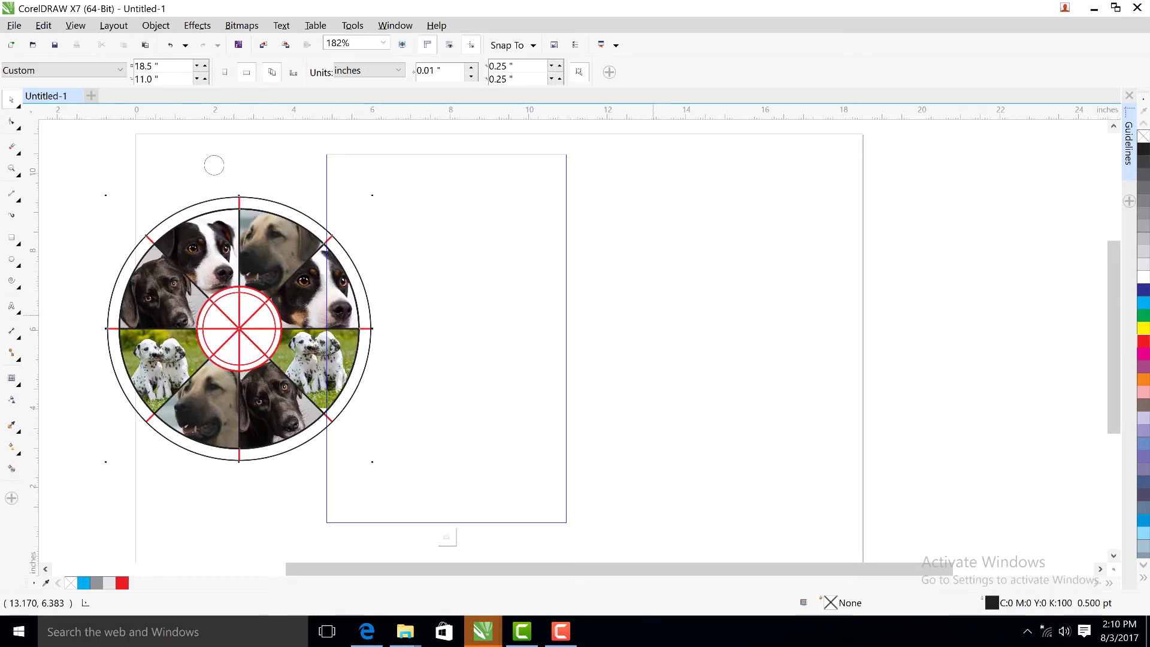
left_click_drag(297, 270, 503, 283)
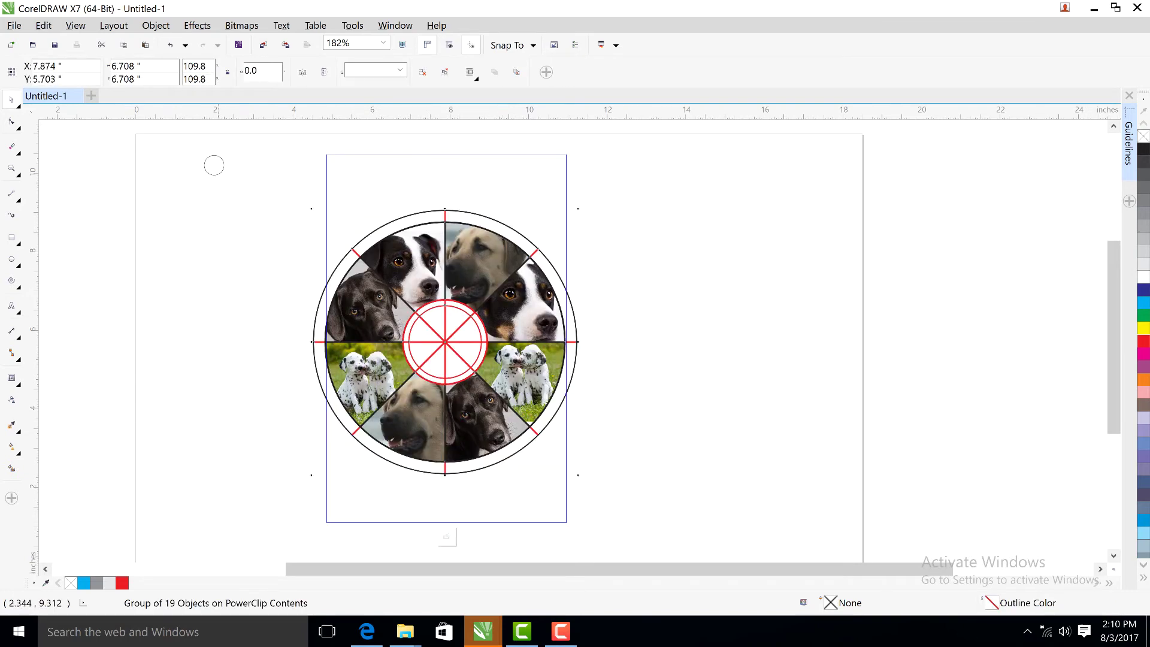
left_click(219, 172)
key("Delete")
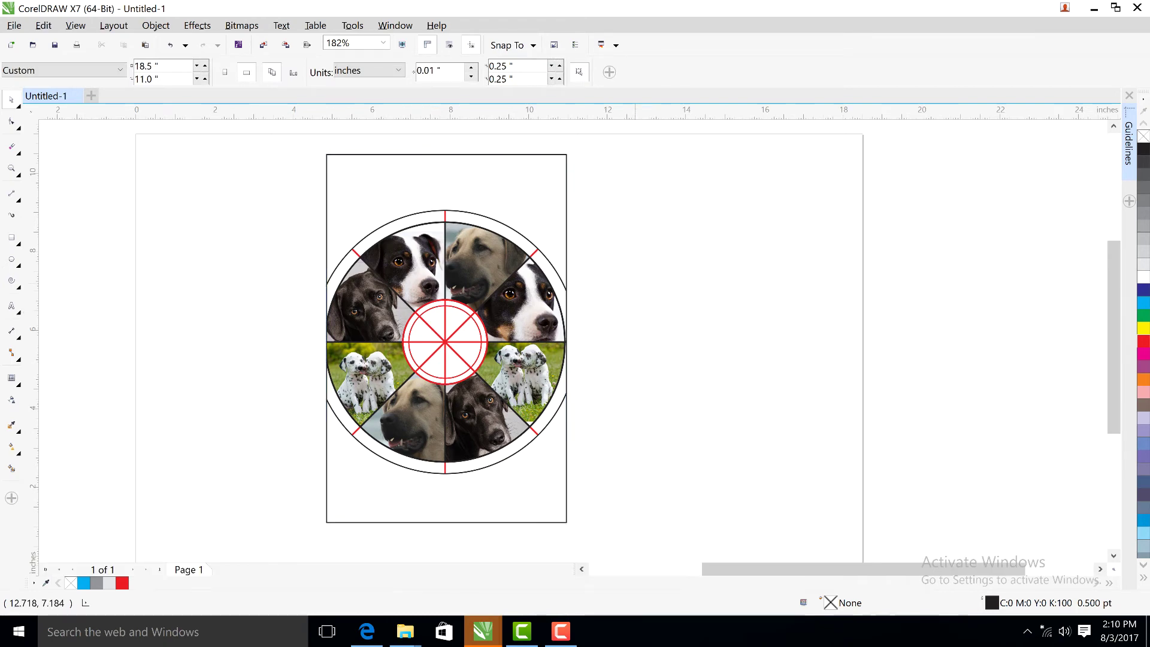
left_click(372, 209)
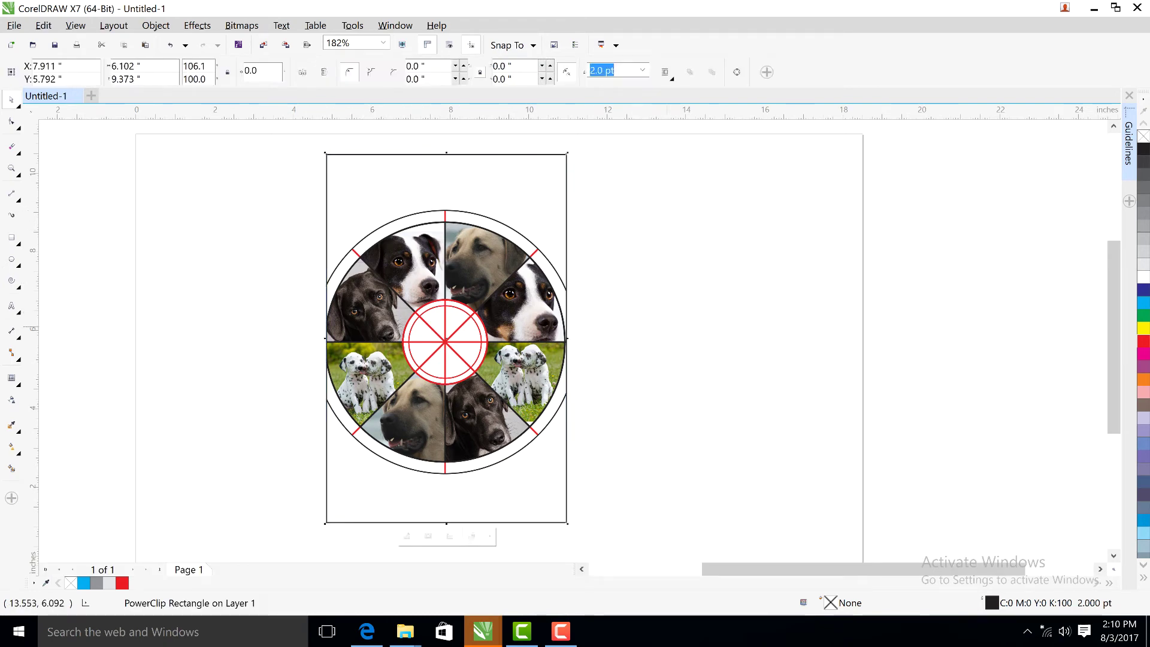
Draw a cyan rectangle about 6.4 × 5.4 in over the wheel's left side and fade it downward with a linear transparency.
left_click(11, 238)
left_click_drag(122, 194, 374, 405)
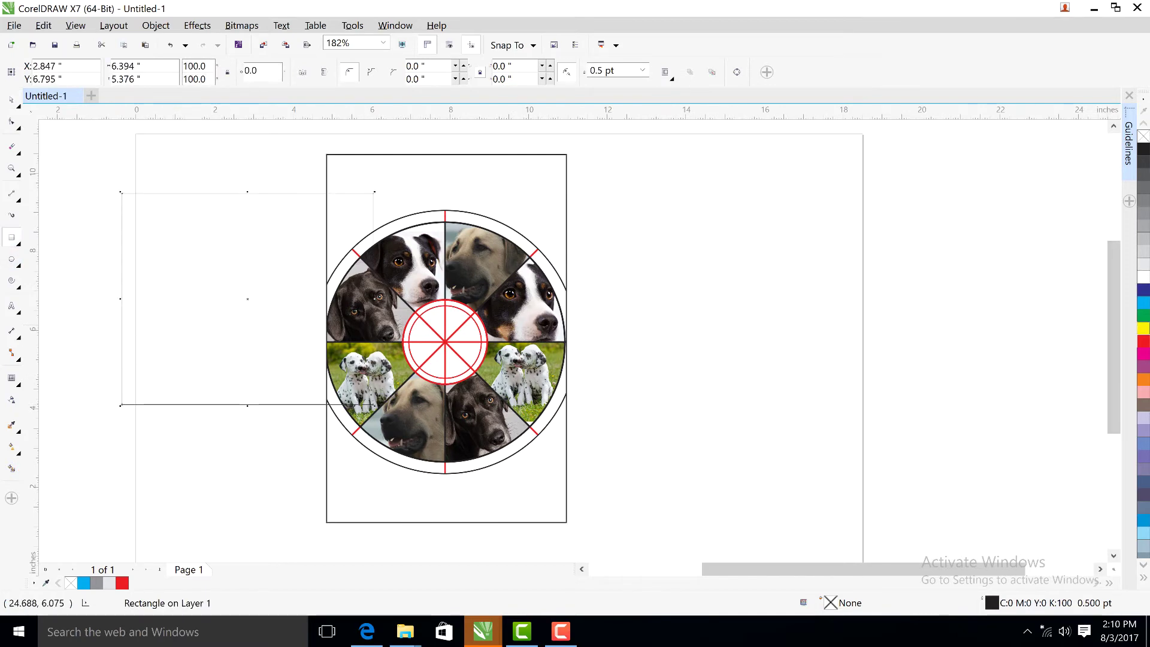
left_click(1143, 303)
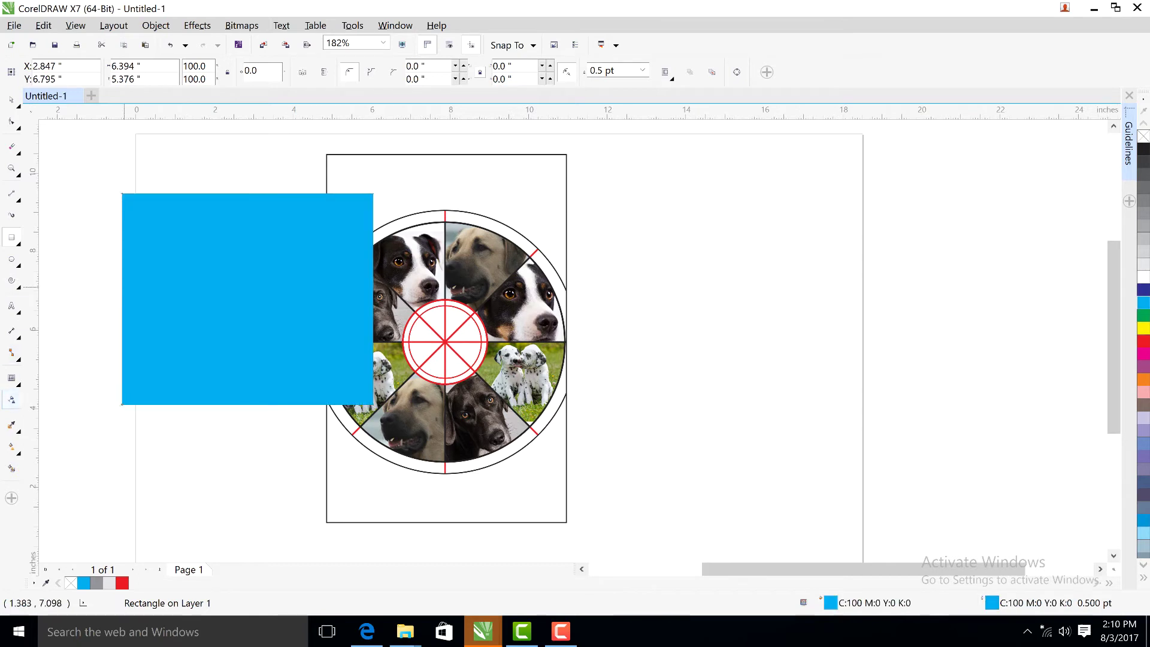
left_click(11, 399)
left_click_drag(245, 200, 244, 368)
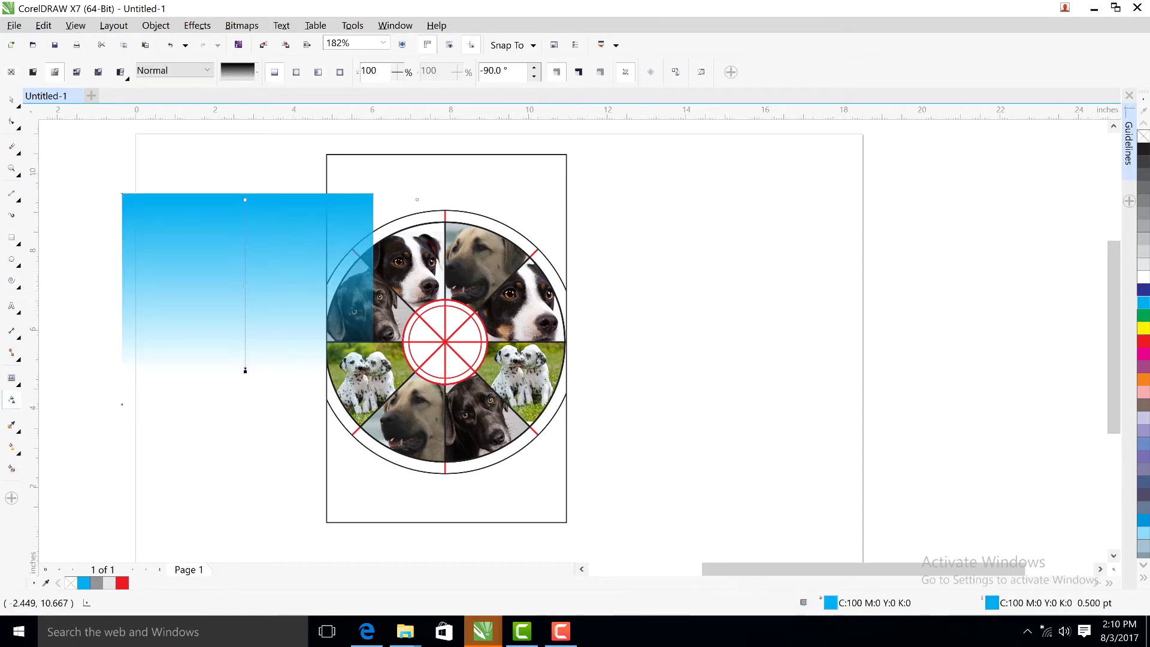
key("space")
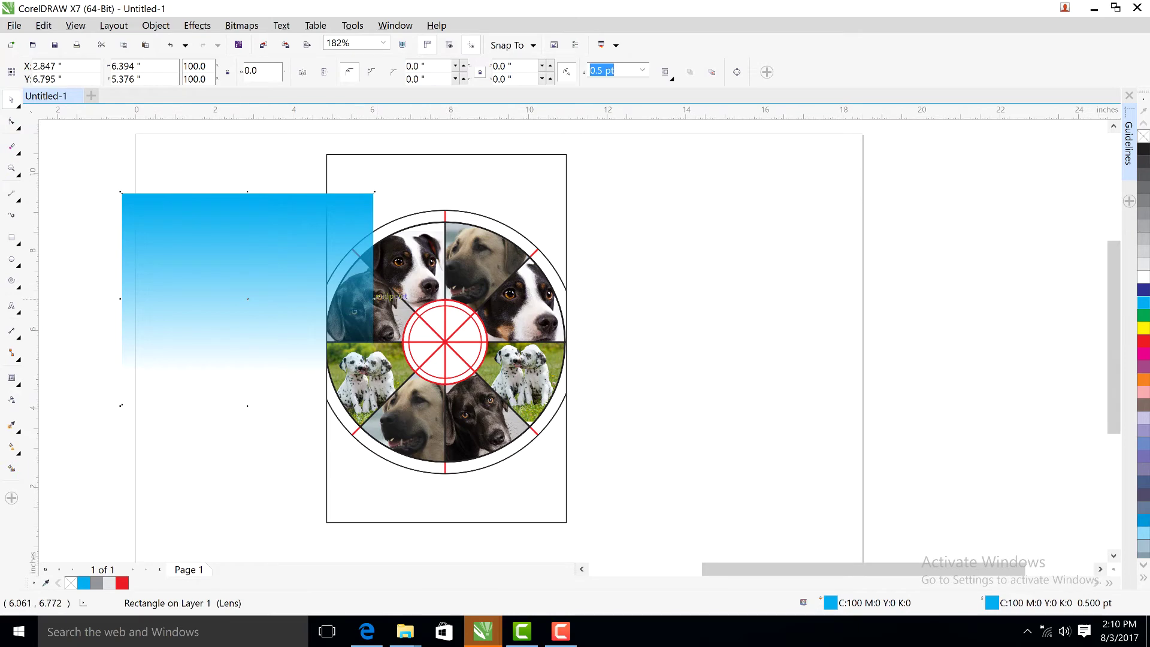
Widen the faded cyan rectangle to about 9.1 in and place it inside the frame over the wheel's upper part.
left_click_drag(374, 299, 482, 299)
left_click_drag(414, 264, 546, 187)
left_click(539, 288)
left_click(497, 199, "ctrl")
left_click(582, 432, "ctrl")
Try to order the wheel group in front of the faded cyan rectangle inside the frame.
left_click(516, 406)
right_click(516, 406)
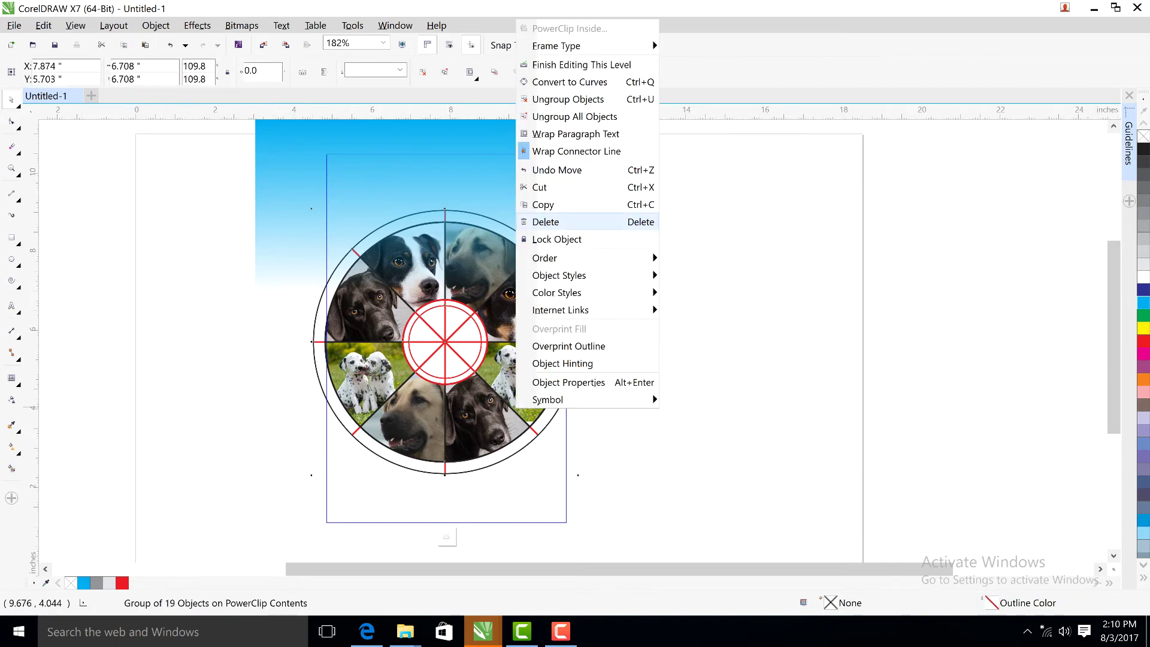
mouse_move(557, 258)
left_click(698, 230)
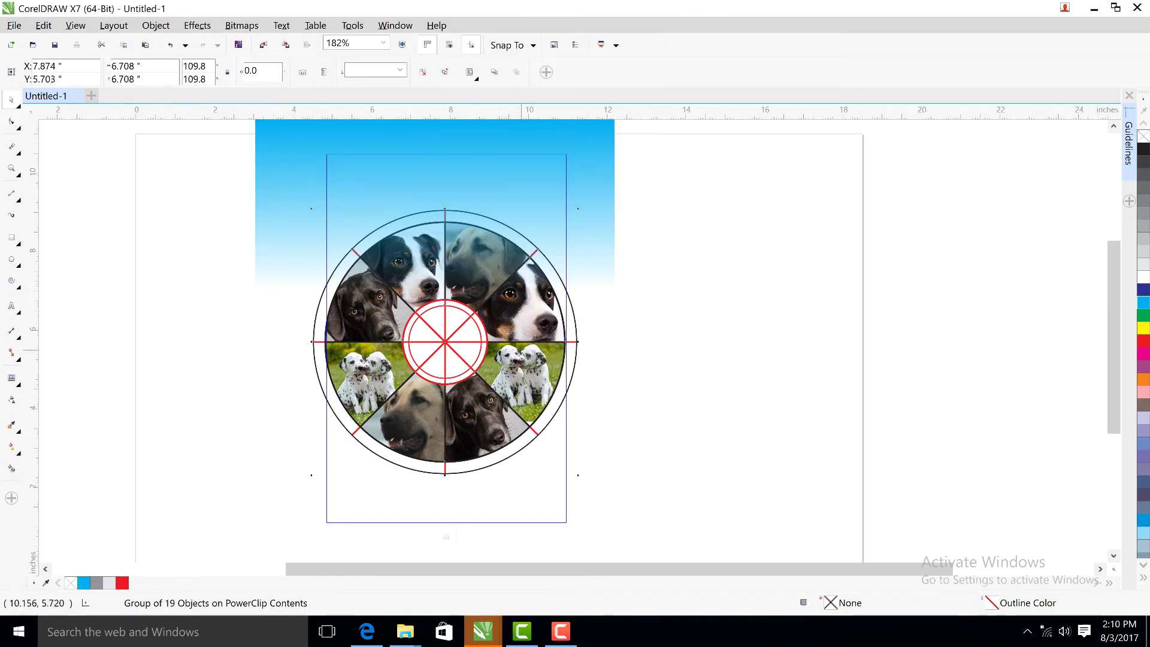
left_click(523, 350)
right_click(522, 350)
mouse_move(568, 465)
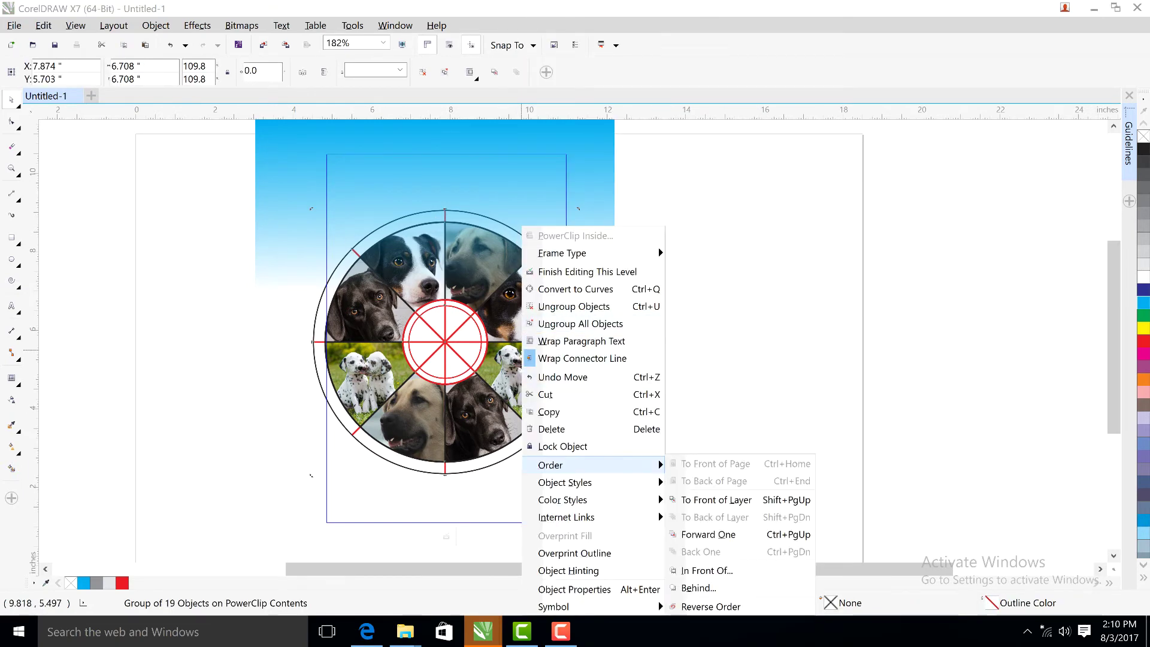
left_click(695, 570)
left_click(524, 360)
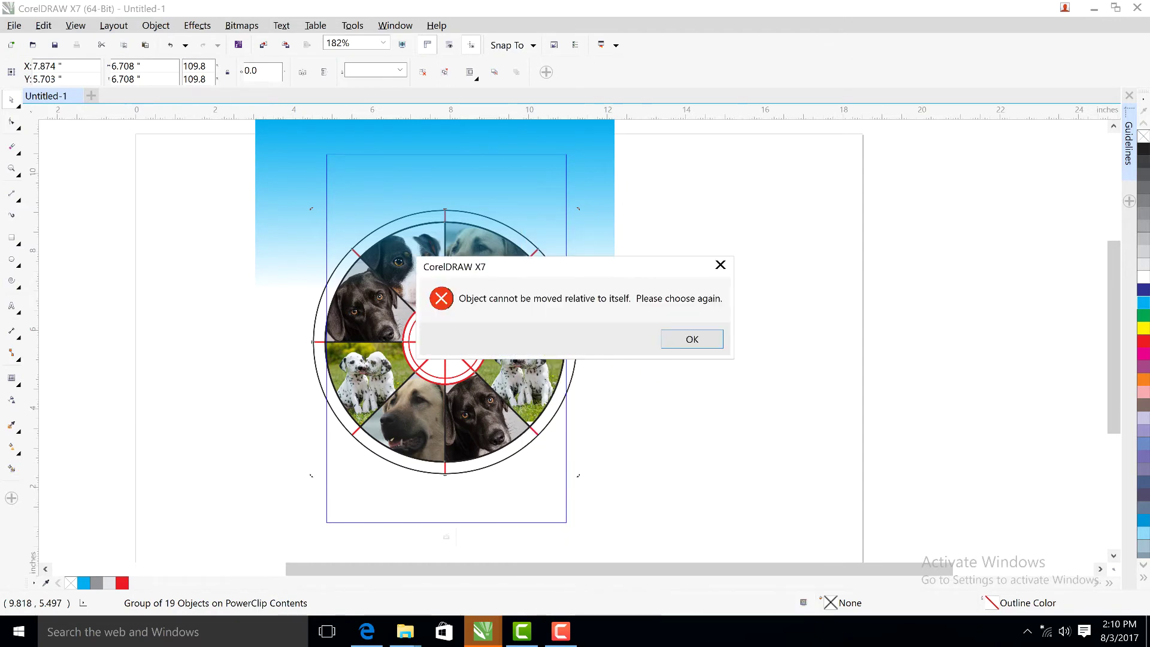
left_click(691, 339)
left_click(654, 339)
left_click(624, 344)
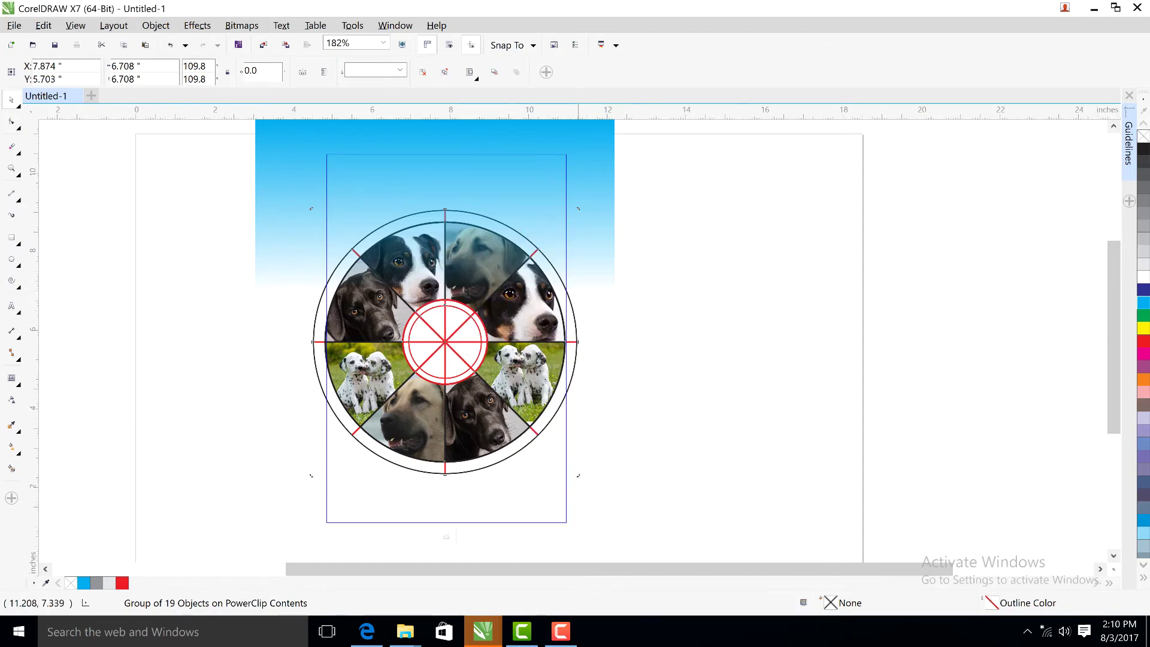
Try to order the wheel group with the Behind option within the frame's contents.
right_click(522, 396)
mouse_move(569, 248)
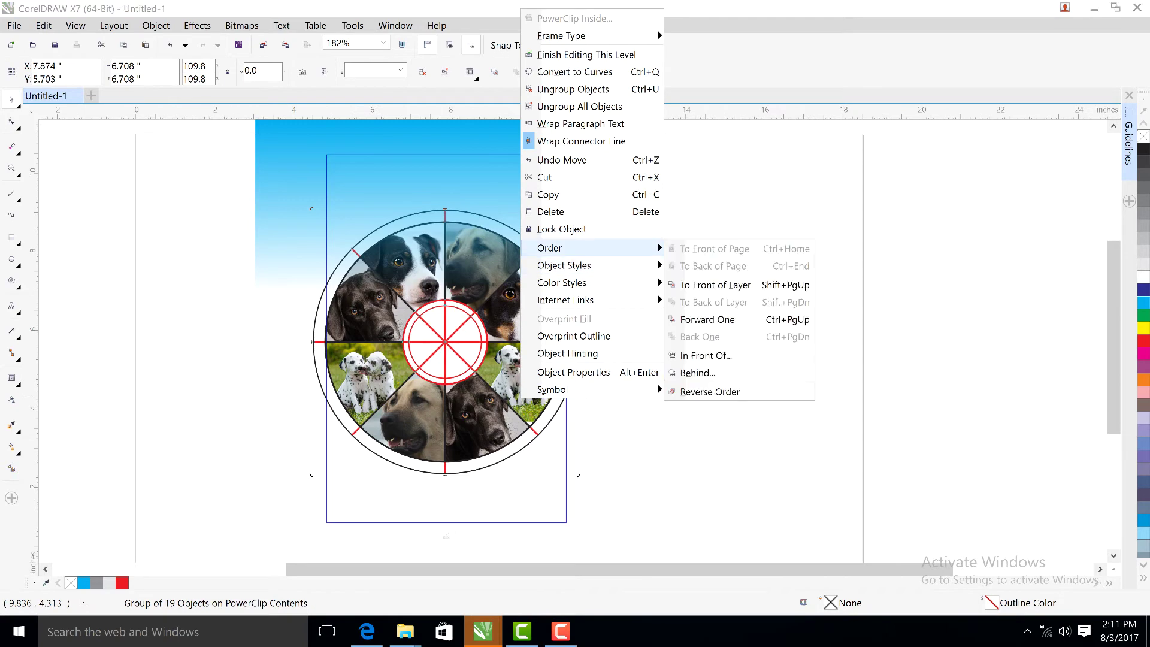
left_click(697, 372)
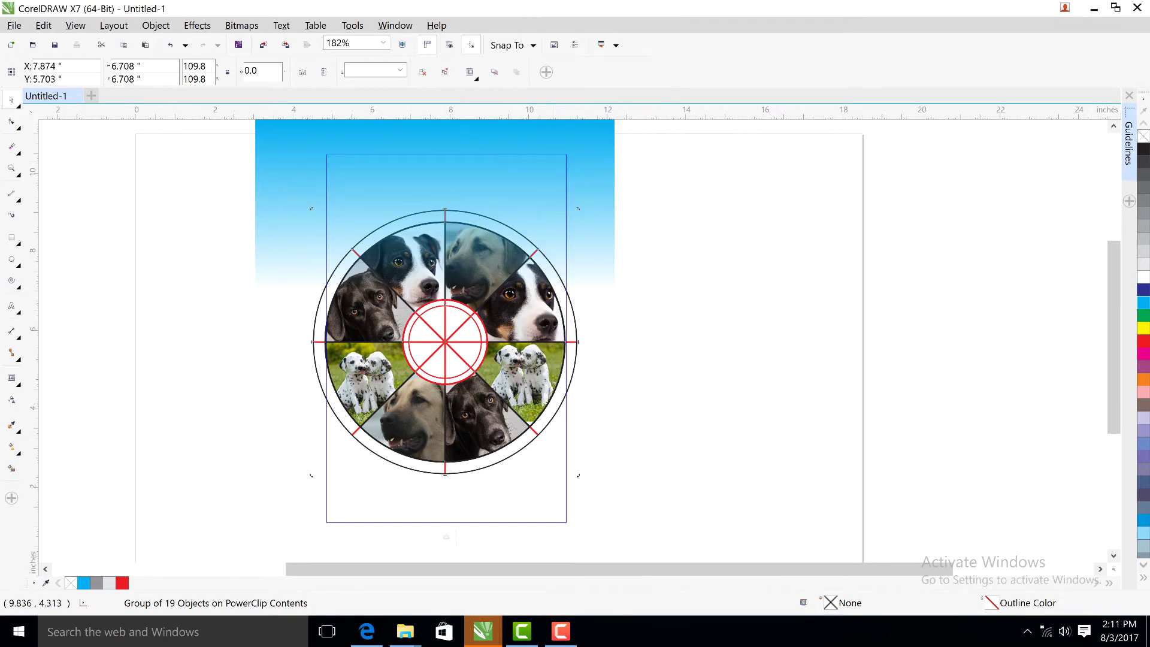
left_click(699, 254)
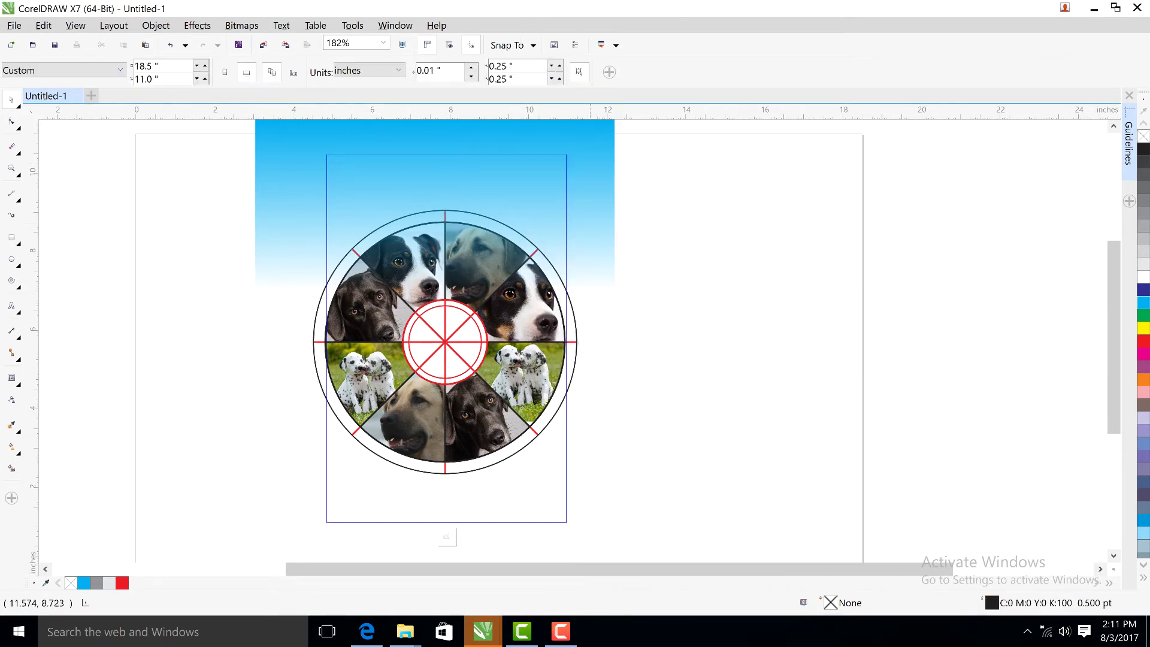
Order the faded cyan rectangle behind the wheel group within the frame's contents.
right_click(590, 210)
mouse_move(623, 447)
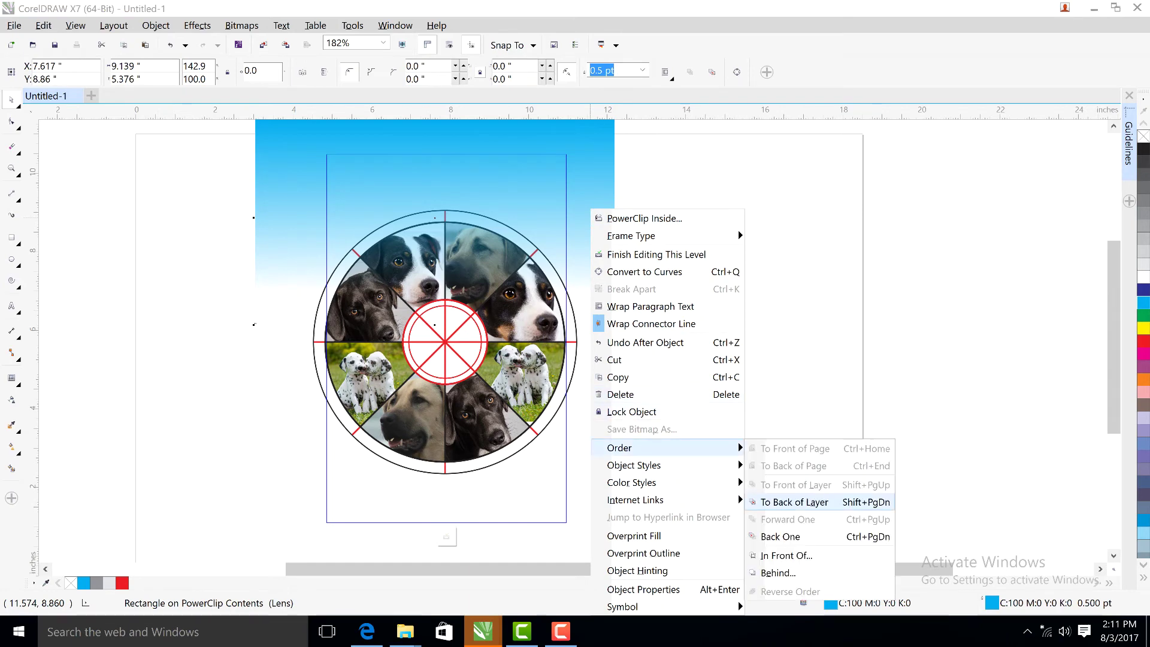
left_click(778, 573)
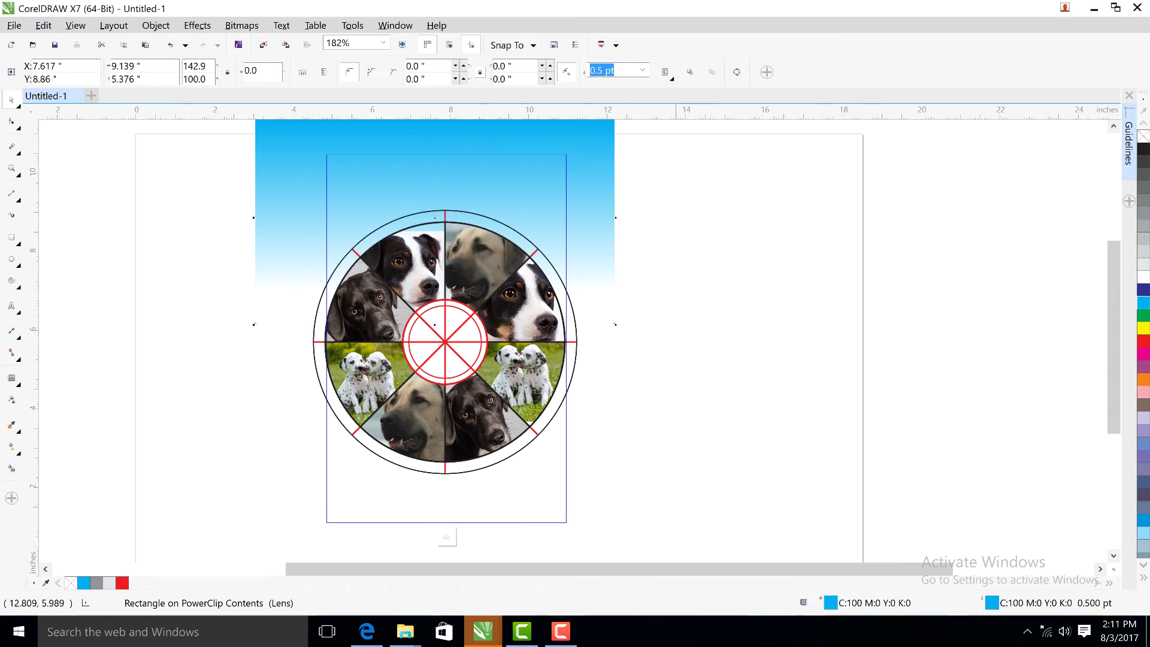
left_click(639, 341)
Copy the faded cyan rectangle over the wheel's lower half, mirror it vertically and shift it down to the frame's bottom.
left_click_drag(573, 148, 581, 333)
right_click(581, 332)
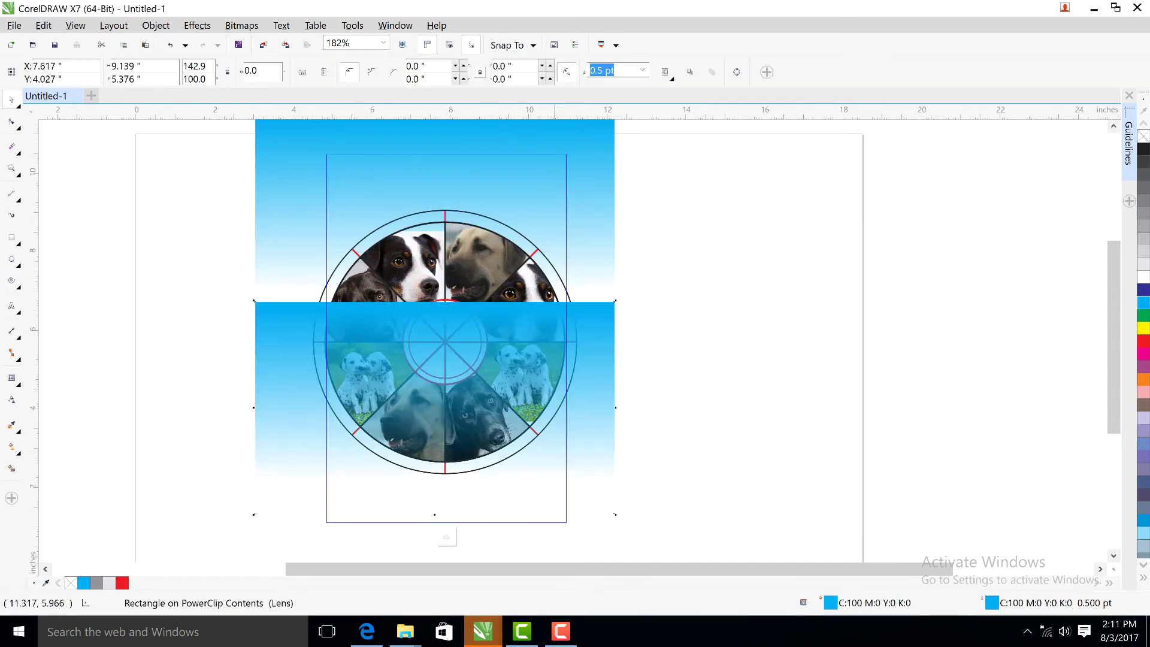
left_click(324, 72)
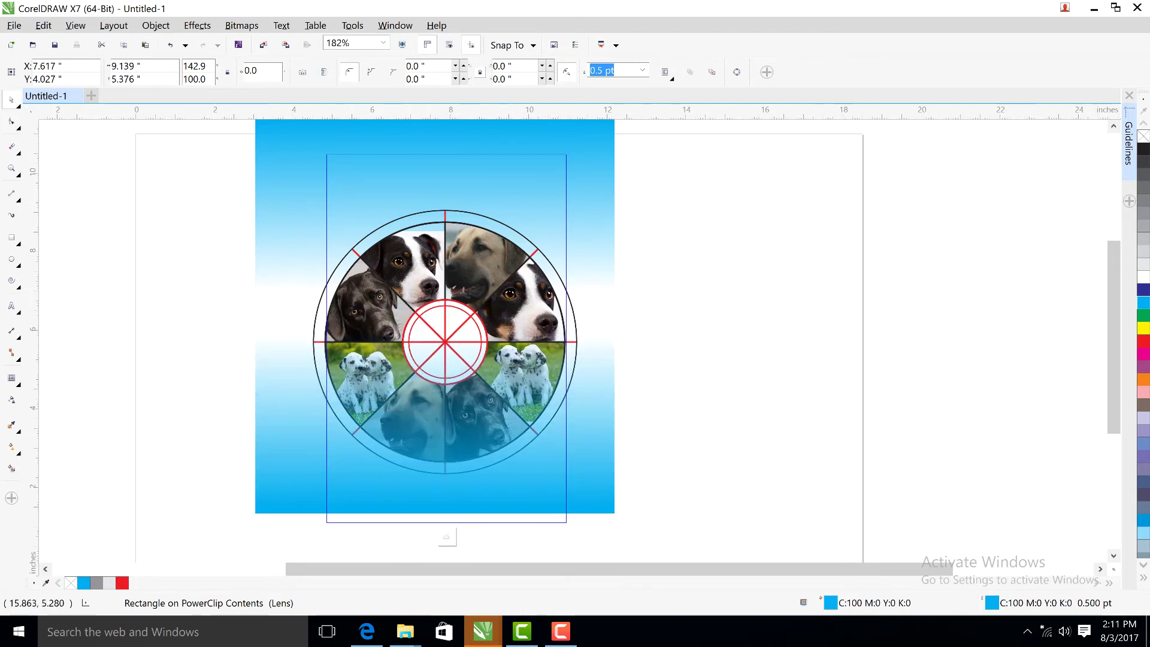
left_click_drag(594, 420, 596, 464)
Order the lower cyan rectangle behind the wheel group and finish editing the frame's contents.
right_click(583, 446)
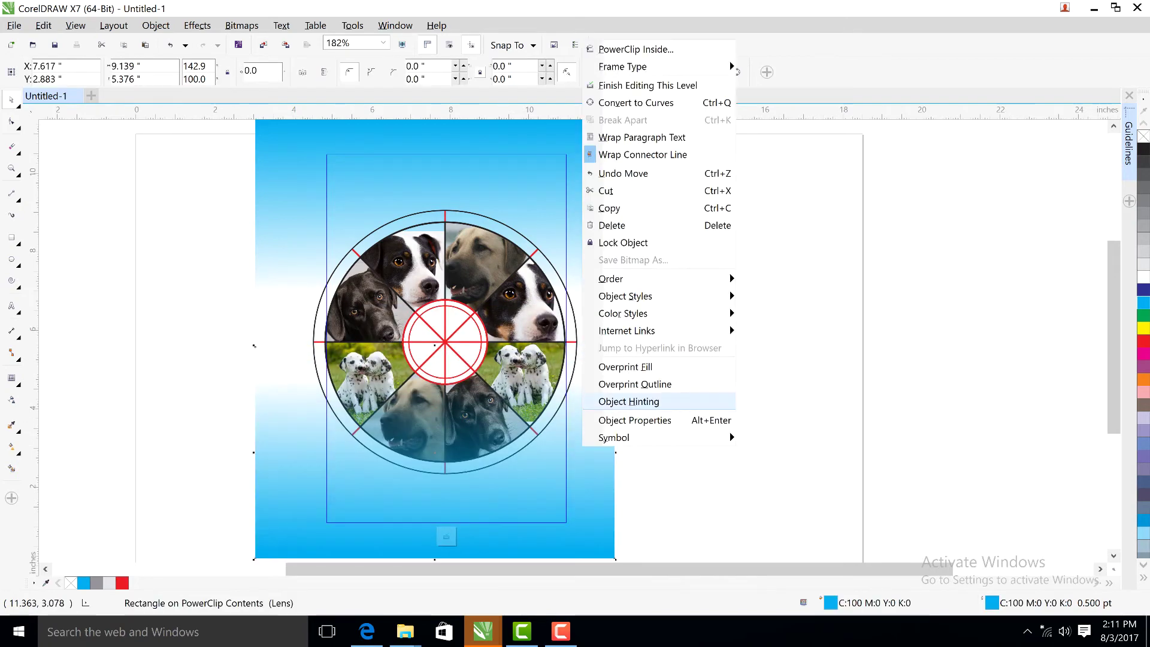
mouse_move(611, 278)
left_click(901, 388)
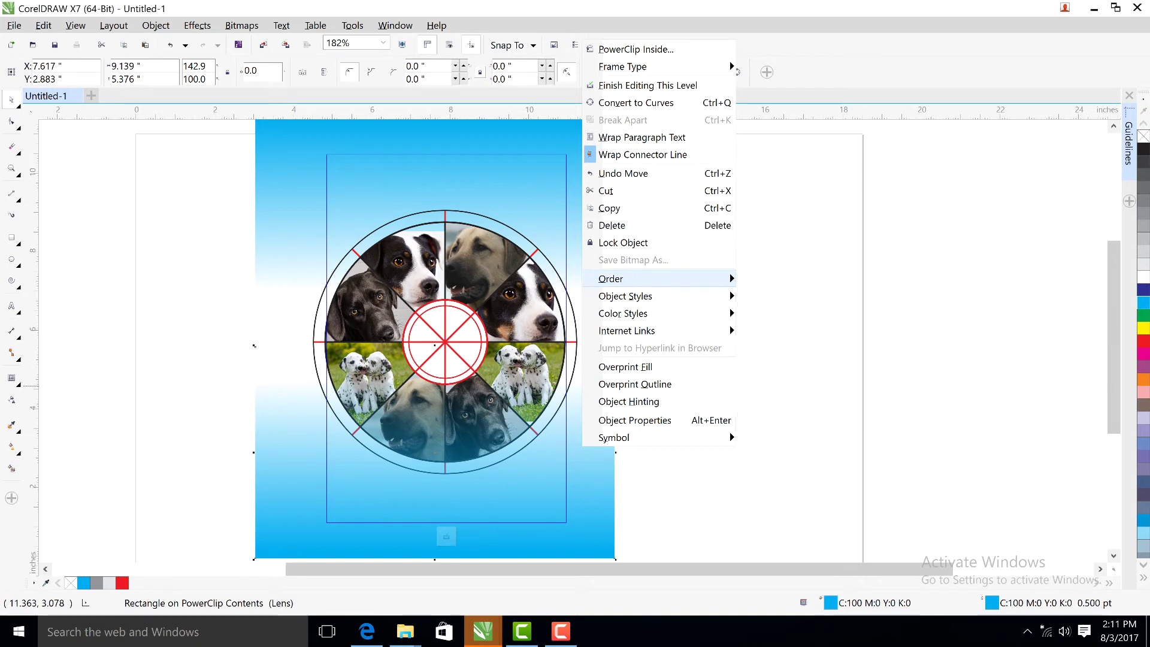
left_click(900, 388, "ctrl")
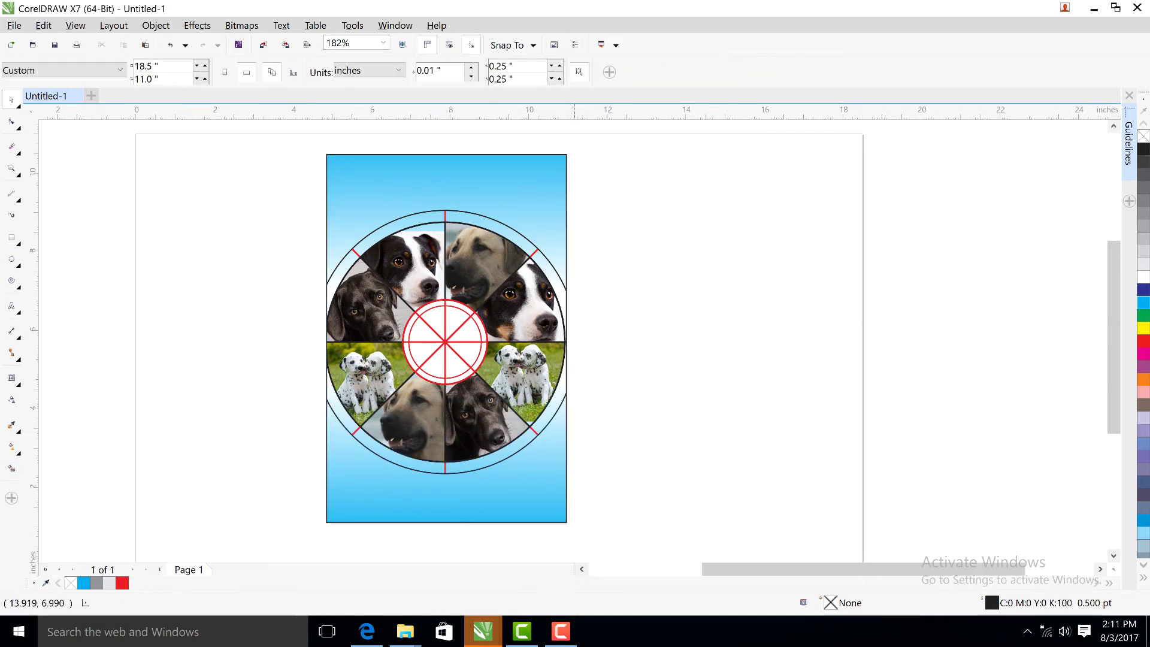
Remove the outline from the rectangle frame around the wheel design.
key("z")
left_click_drag(310, 142, 634, 536)
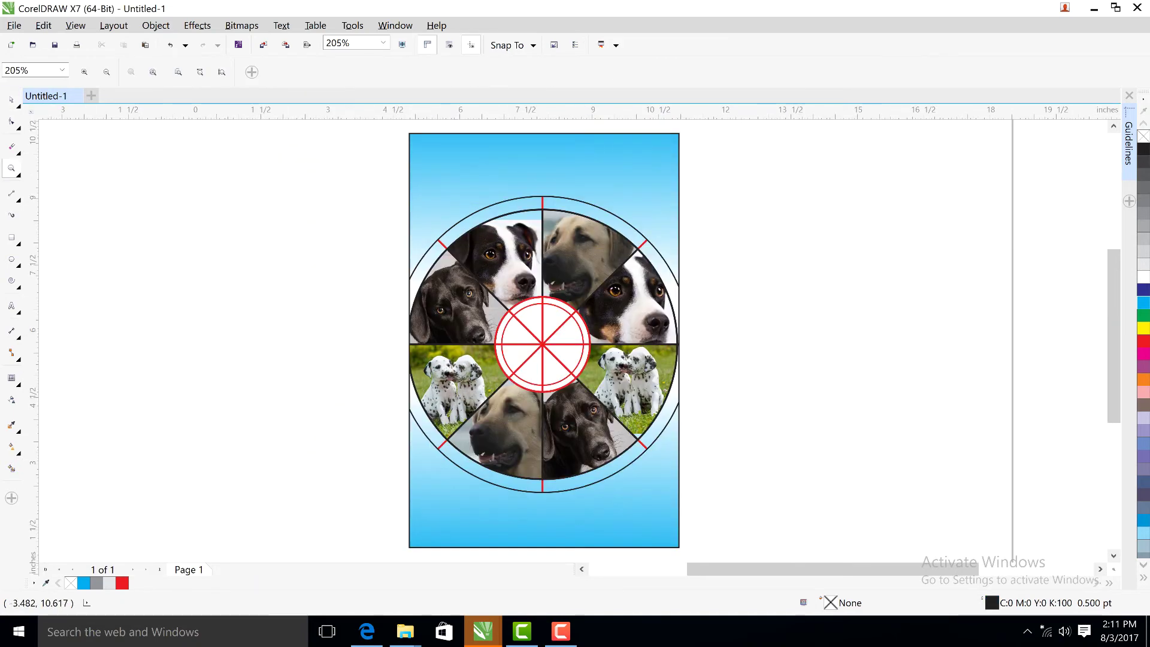
left_click(12, 100)
left_click(509, 187)
right_click(1143, 136)
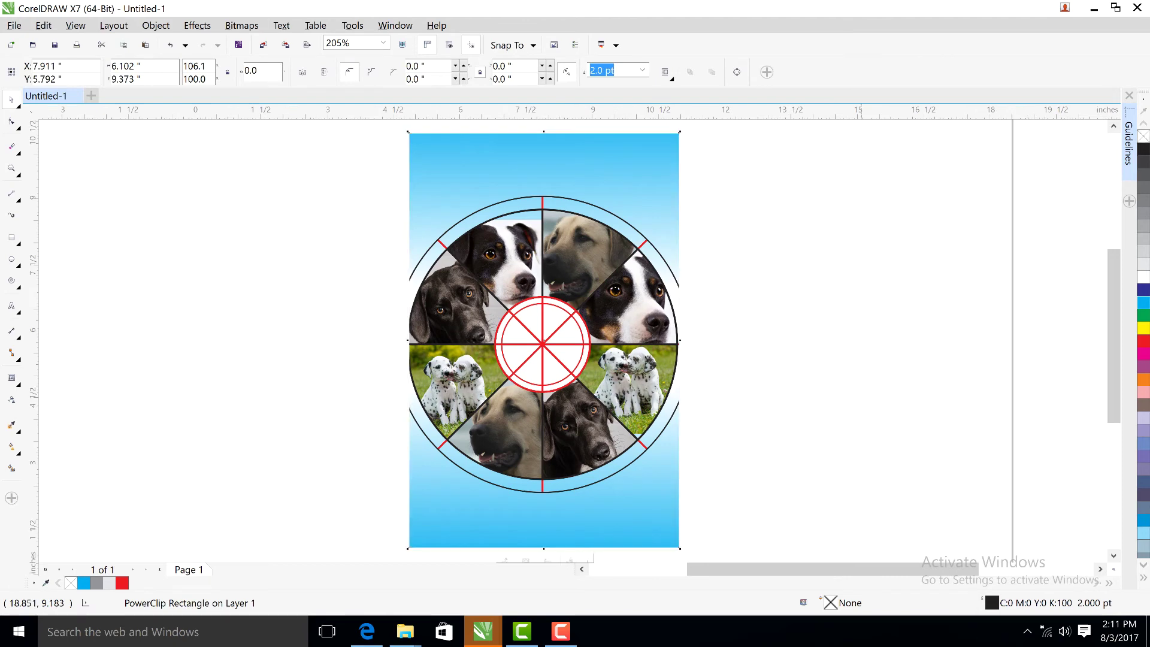
left_click(845, 198)
Open the frame's contents, shrink the wheel group from its center to about 4.5 in wide and finish editing.
double_click(572, 337)
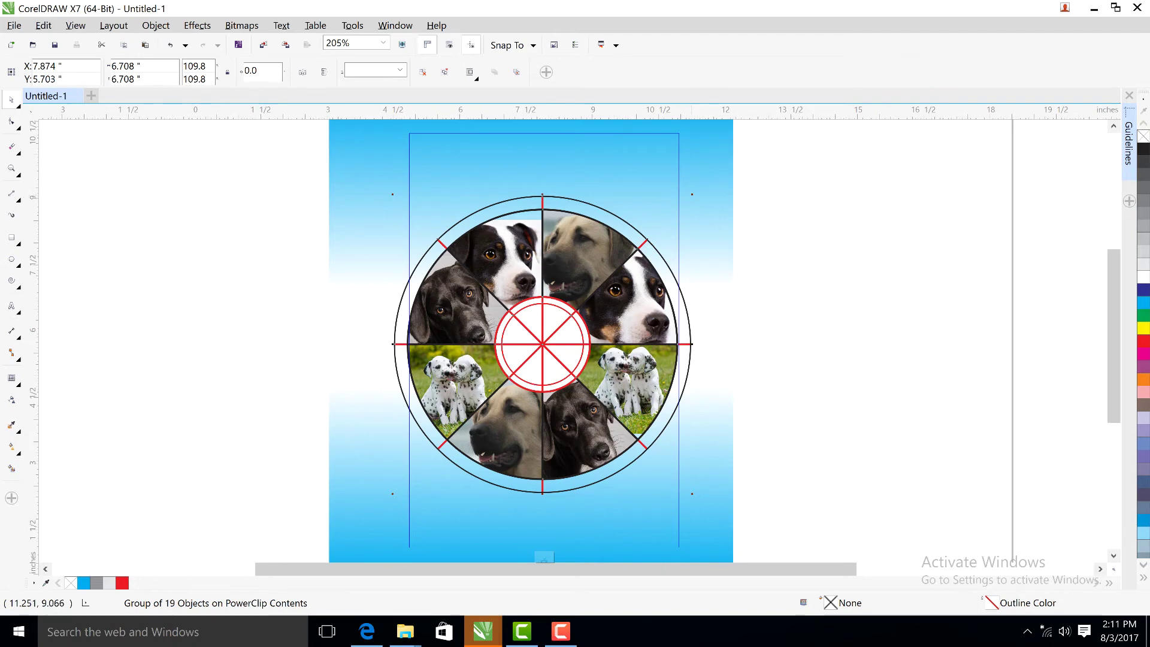
left_click_drag(693, 193, 642, 244)
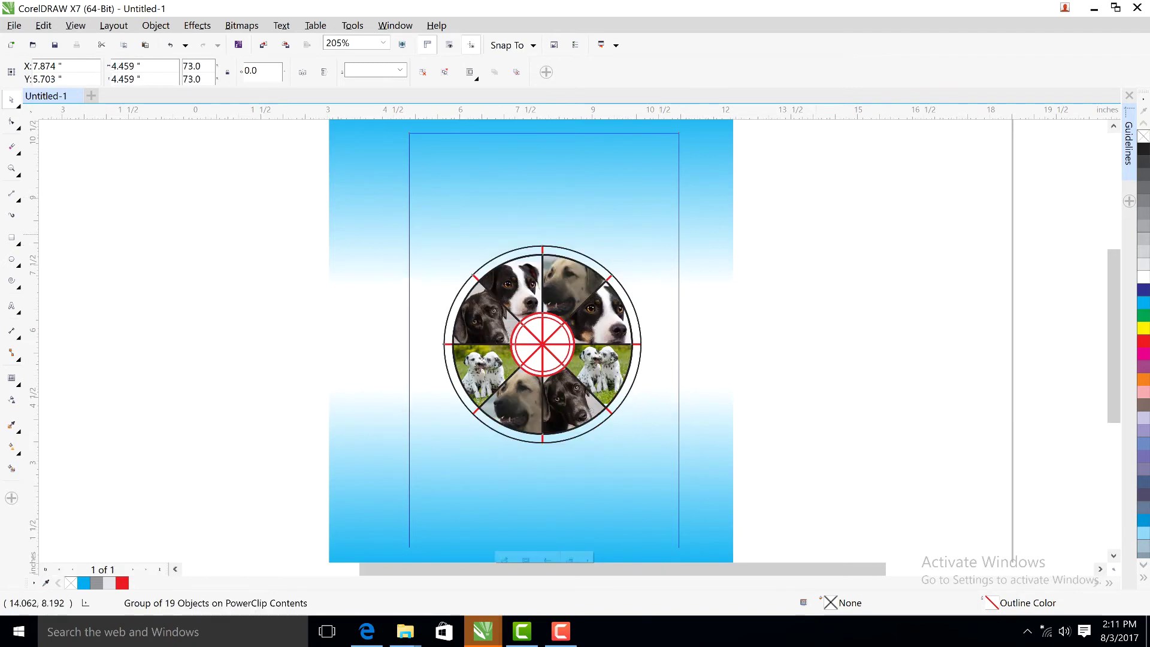
left_click(779, 299, "ctrl")
Draw a thin vertical rectangle about 0.03 × 3.2 in beside the frame's left edge and convert it to curves.
left_click(12, 237)
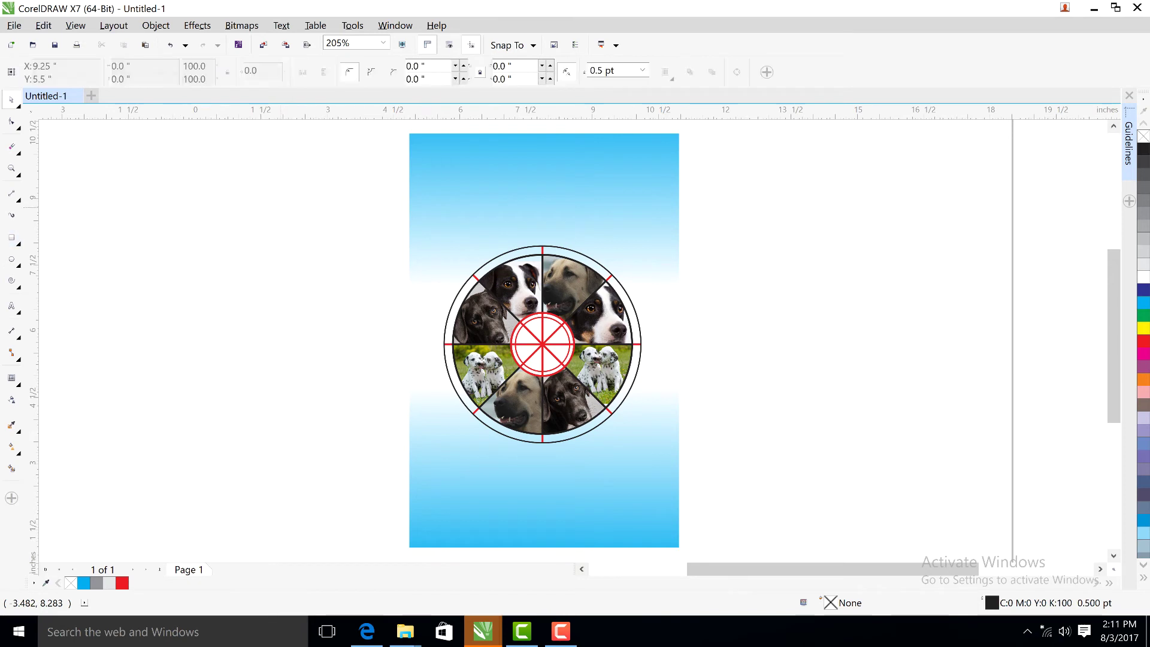
left_click_drag(280, 206, 283, 347)
key("z")
left_click_drag(250, 187, 343, 368)
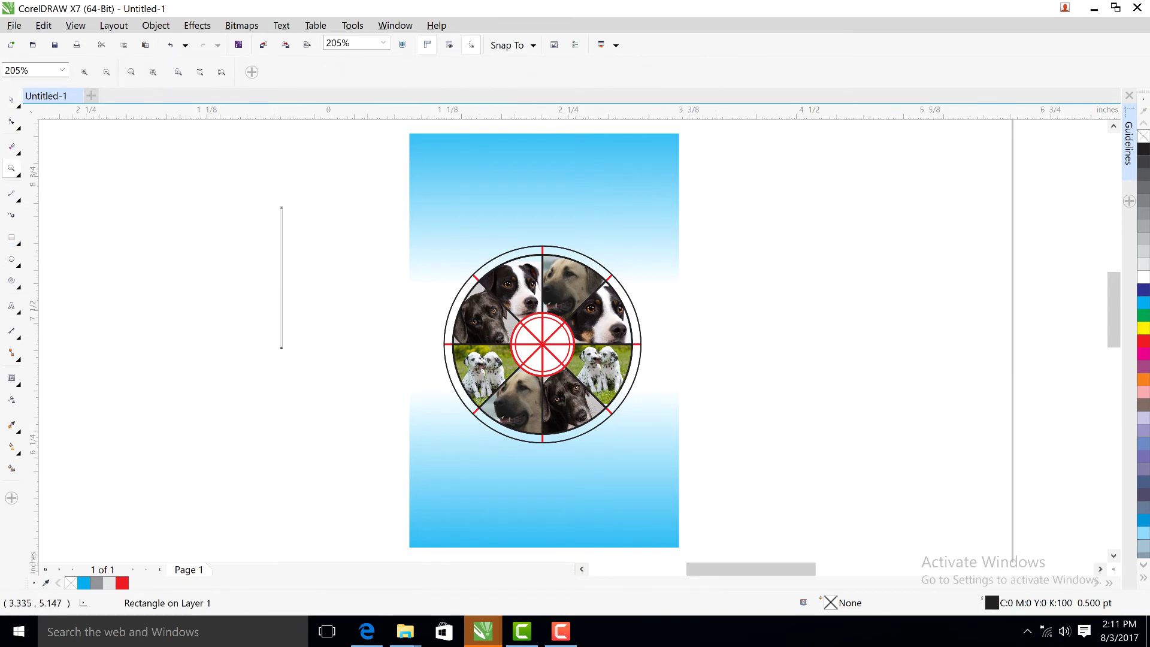
left_click(11, 100)
right_click(538, 273)
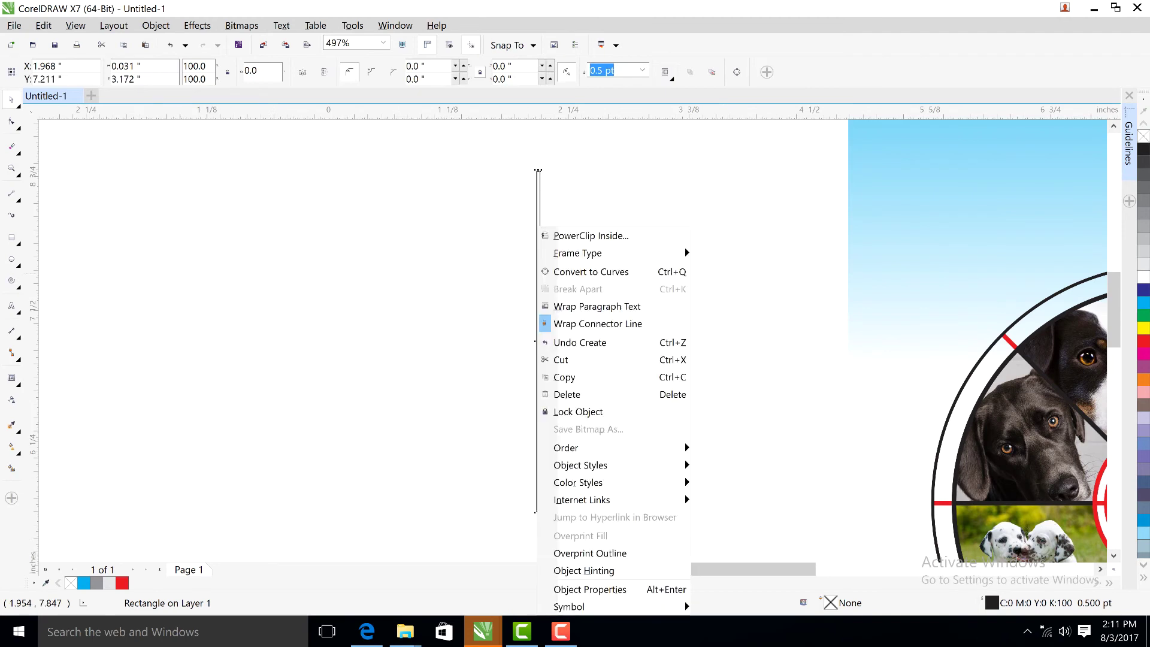
left_click(593, 270)
Taper the thin bar's lower end by nudging its two bottom corner nodes inward.
key("F10")
left_click(18, 127)
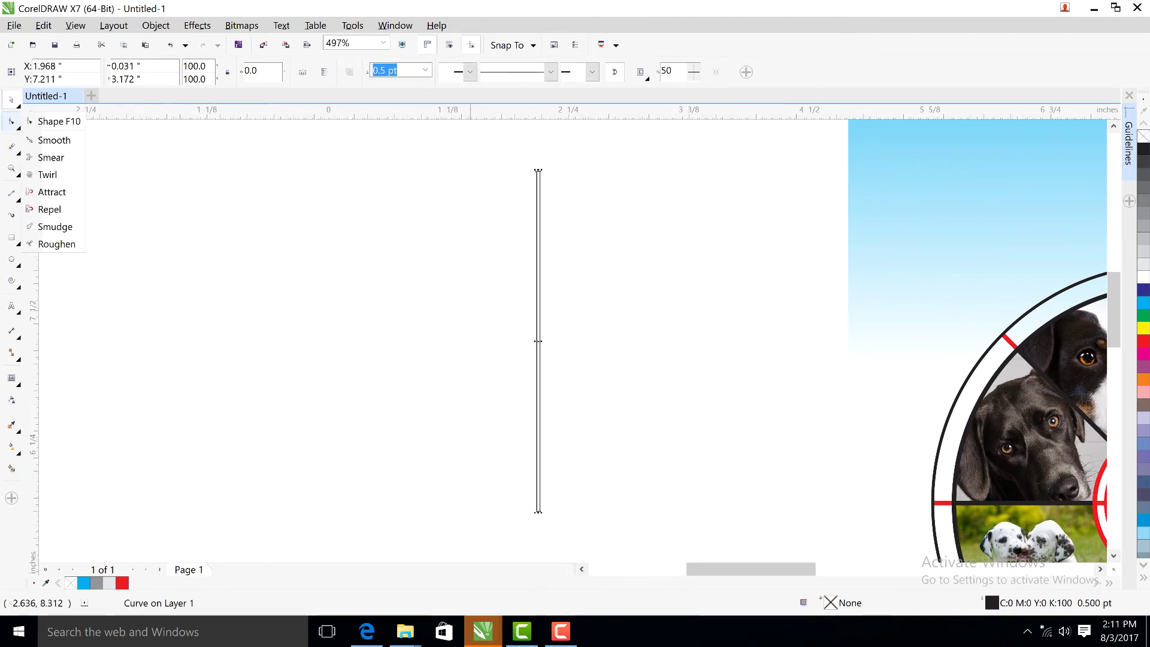
key("z")
left_click_drag(485, 464, 616, 525)
left_click(11, 122)
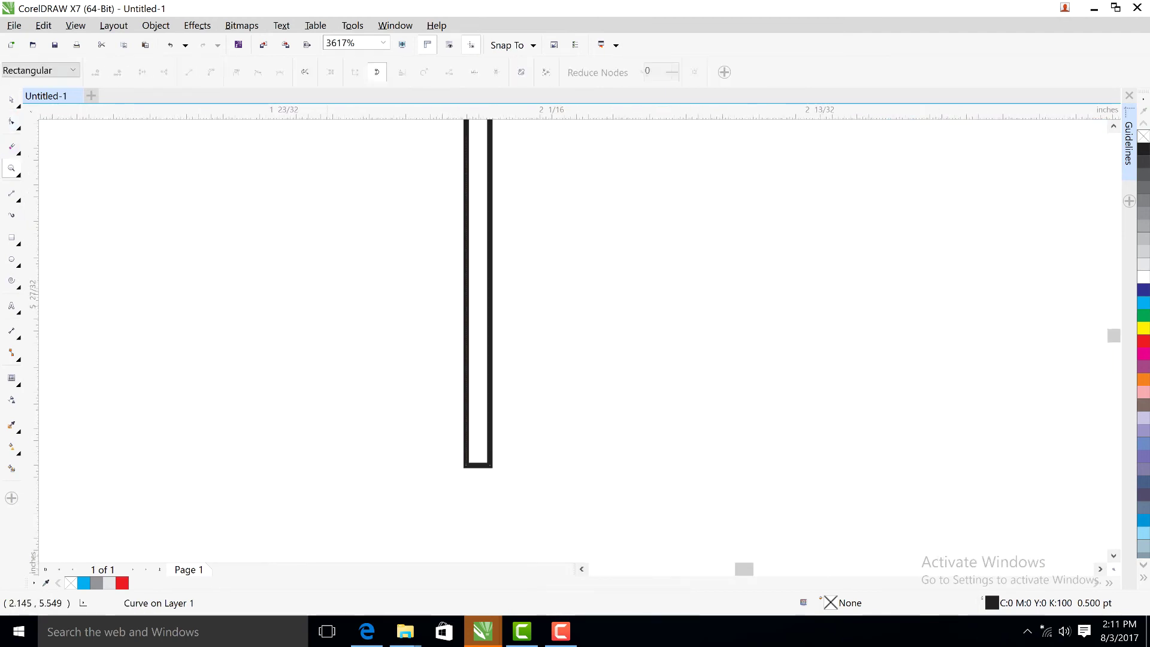
left_click_drag(435, 443, 476, 481)
key("Right")
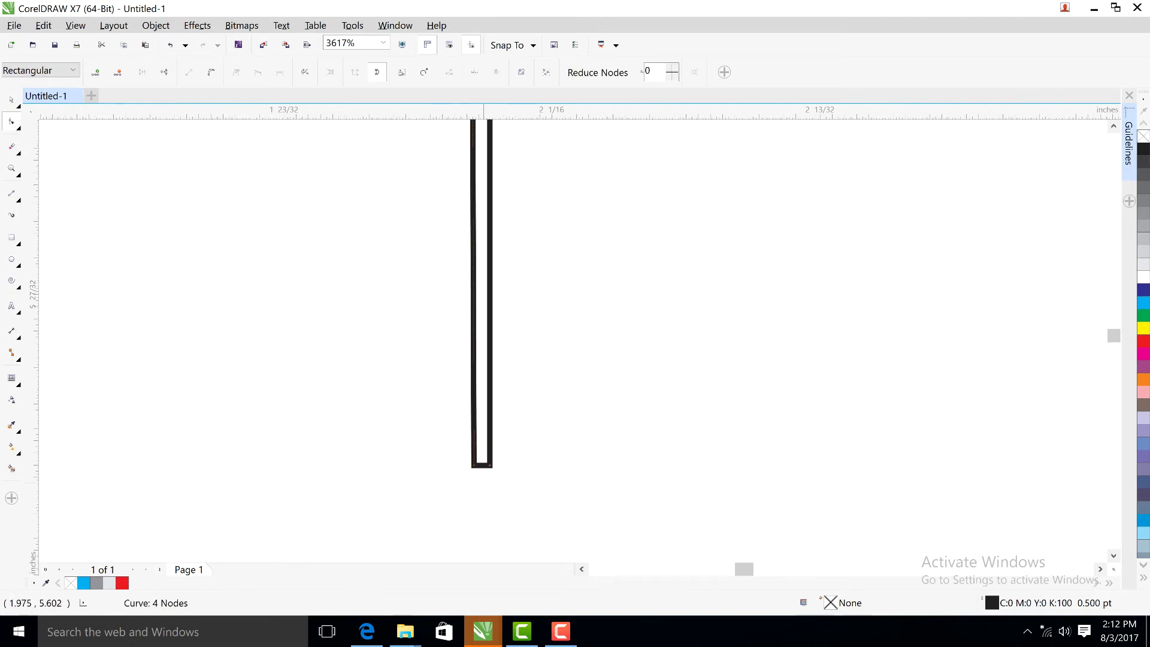
key("Left")
key("Left")
key("Right")
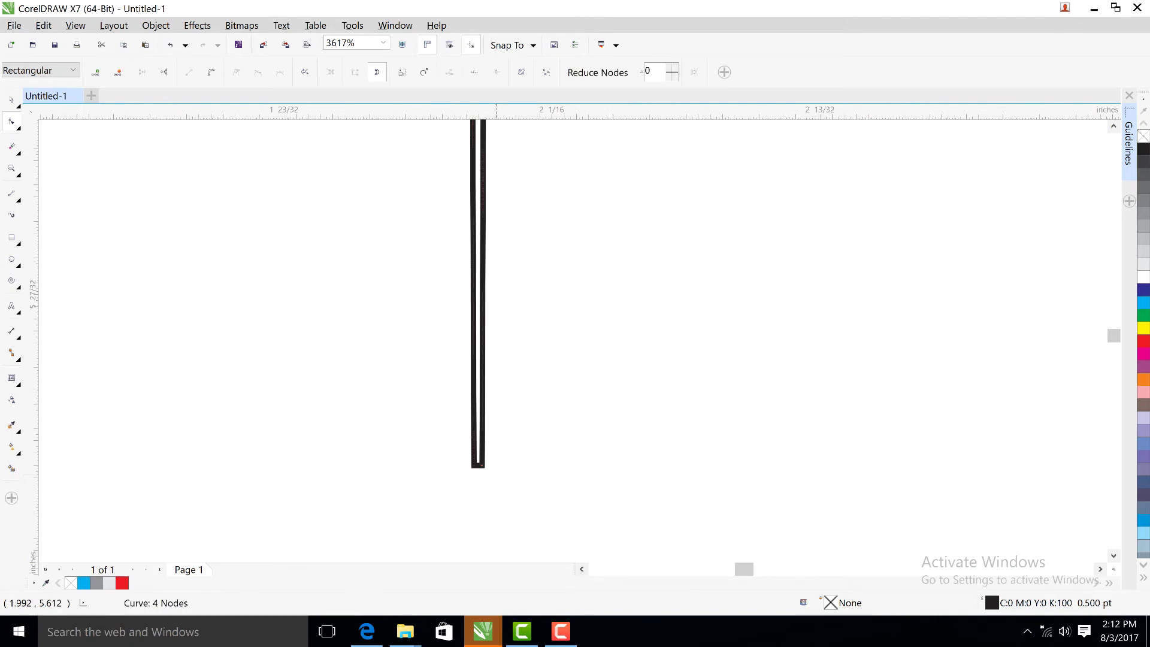
left_click(11, 100)
key("z")
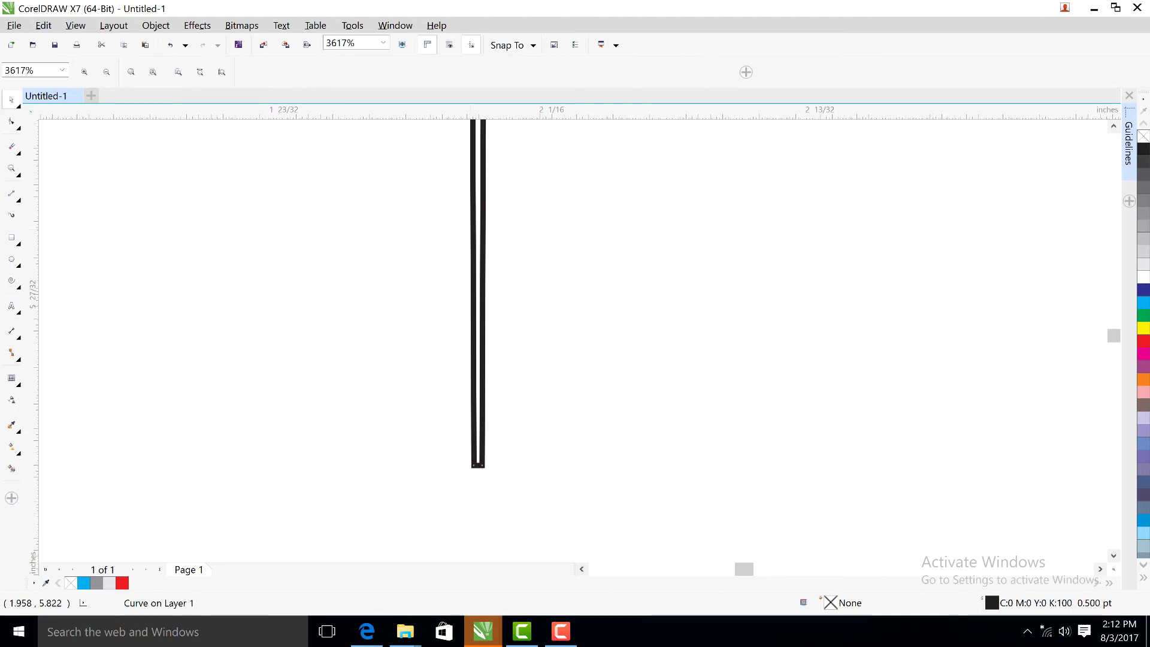
Widen the thin bar's upper end to about 0.05 in by nudging its two top corner nodes outward.
right_click(452, 309)
key("space")
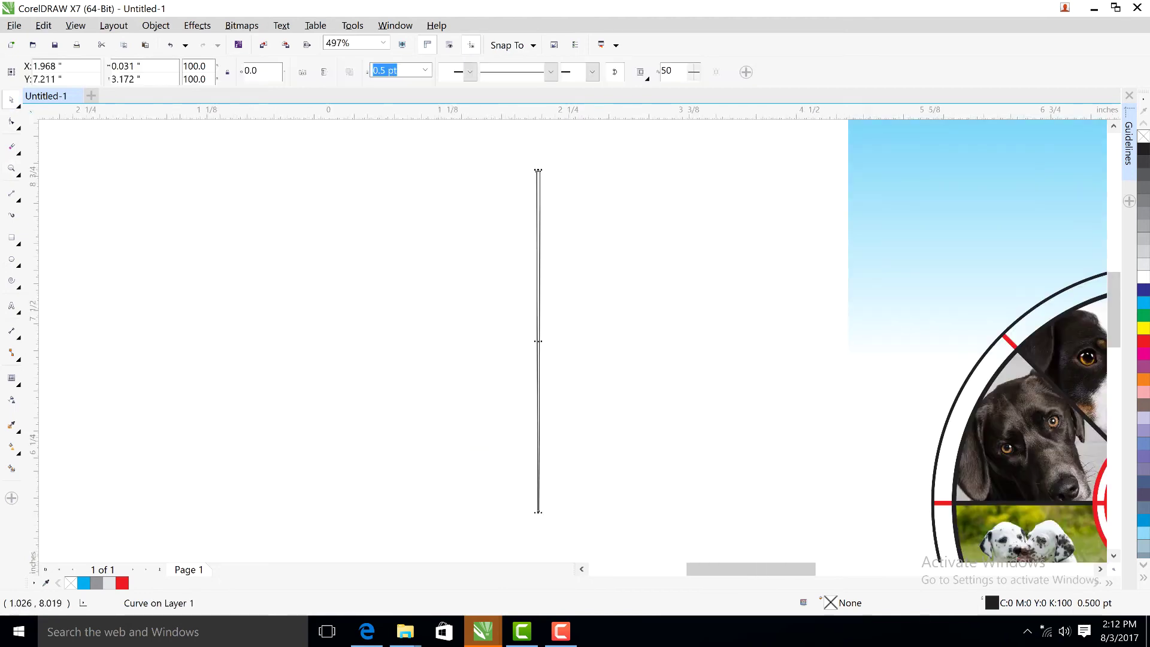
key("space")
key("F10")
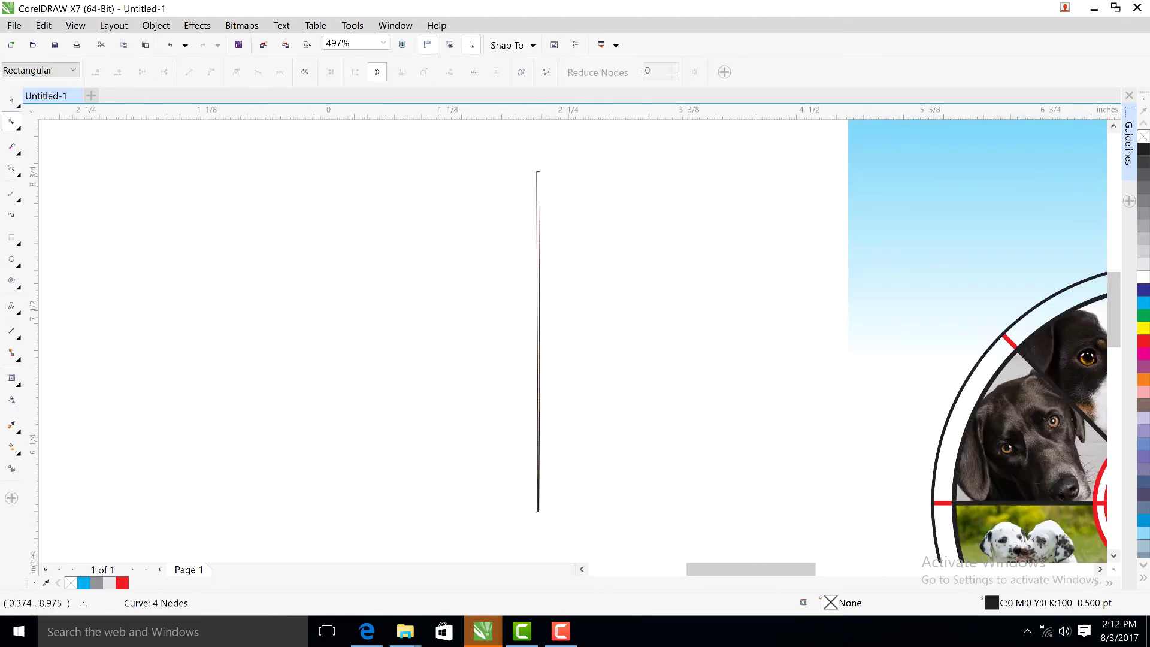
left_click_drag(536, 177, 538, 178)
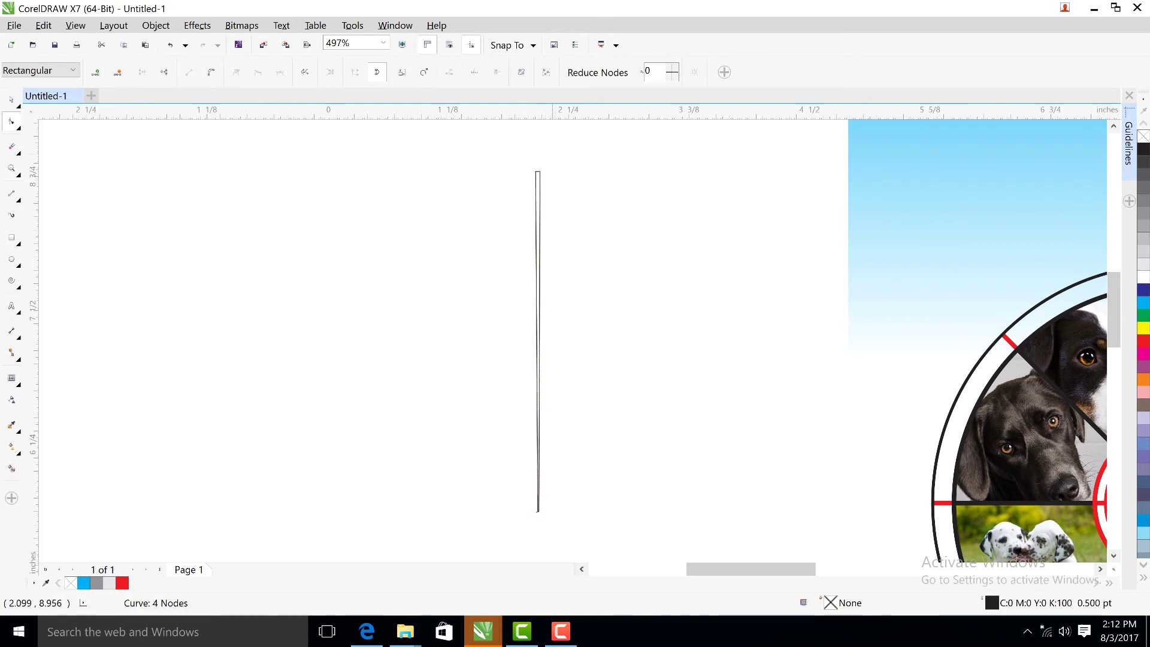
key("Right")
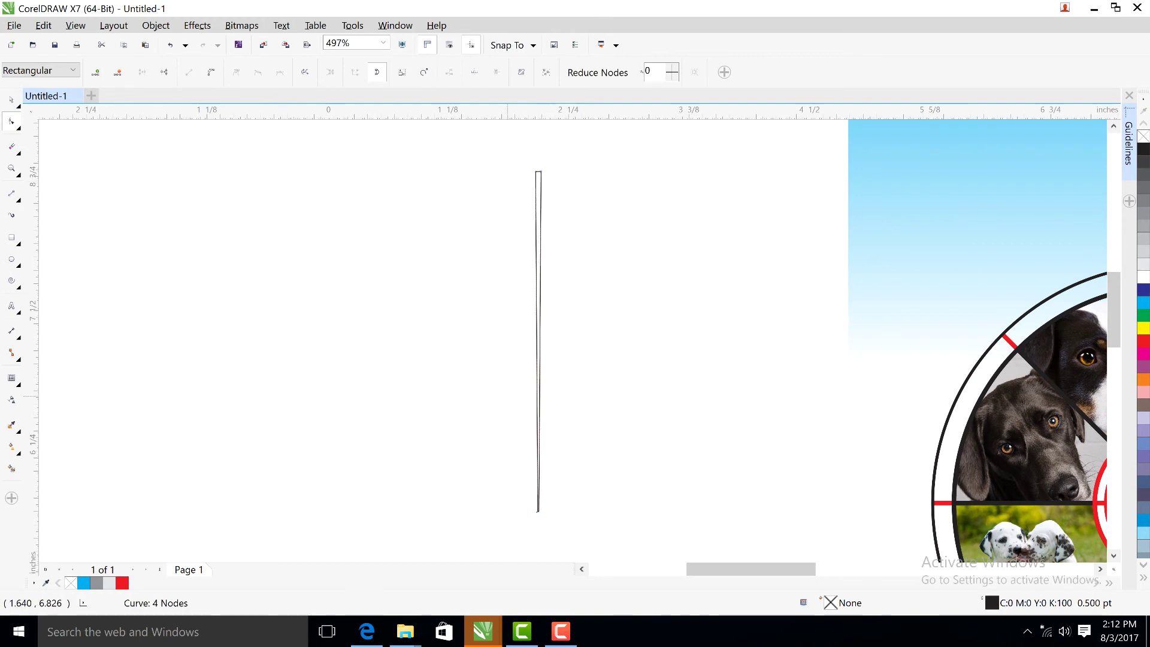
key("z")
left_click_drag(511, 472, 676, 565)
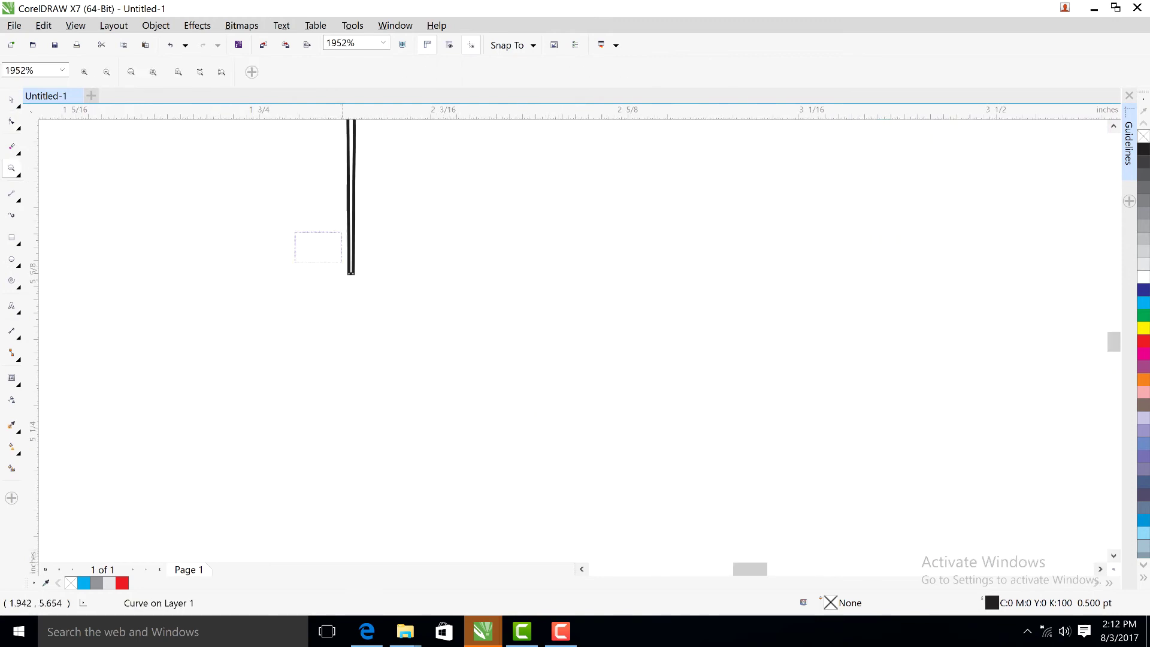
left_click_drag(341, 262, 429, 303)
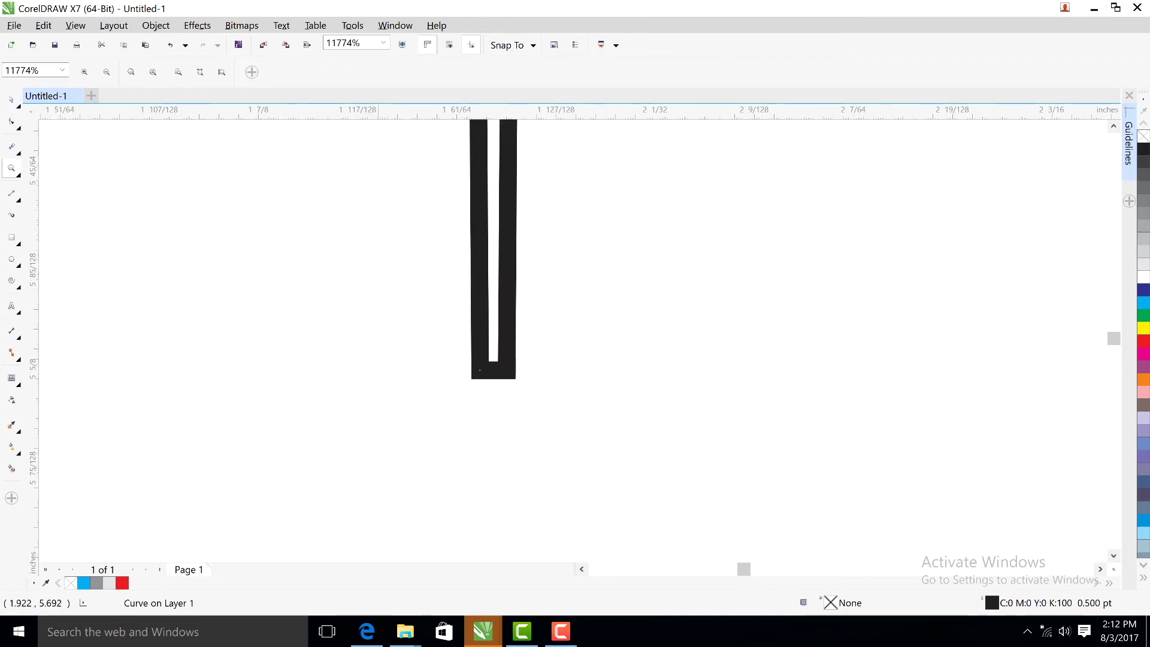
key("F3")
key("F3")
left_click(11, 100)
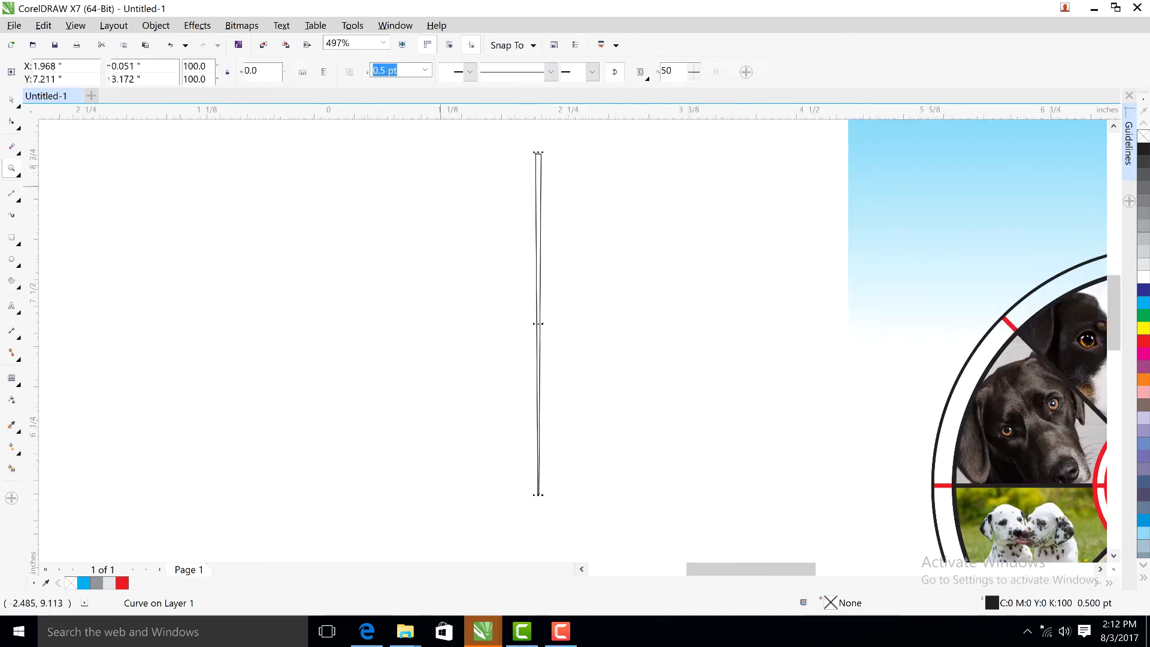
Try making a copy of the tapered bar rotated 3° about its lower tip, and undo the attempt.
left_click(540, 137)
left_click(535, 154)
left_click(535, 155)
left_click_drag(535, 156, 521, 161)
key("ctrl+z")
left_click(539, 255)
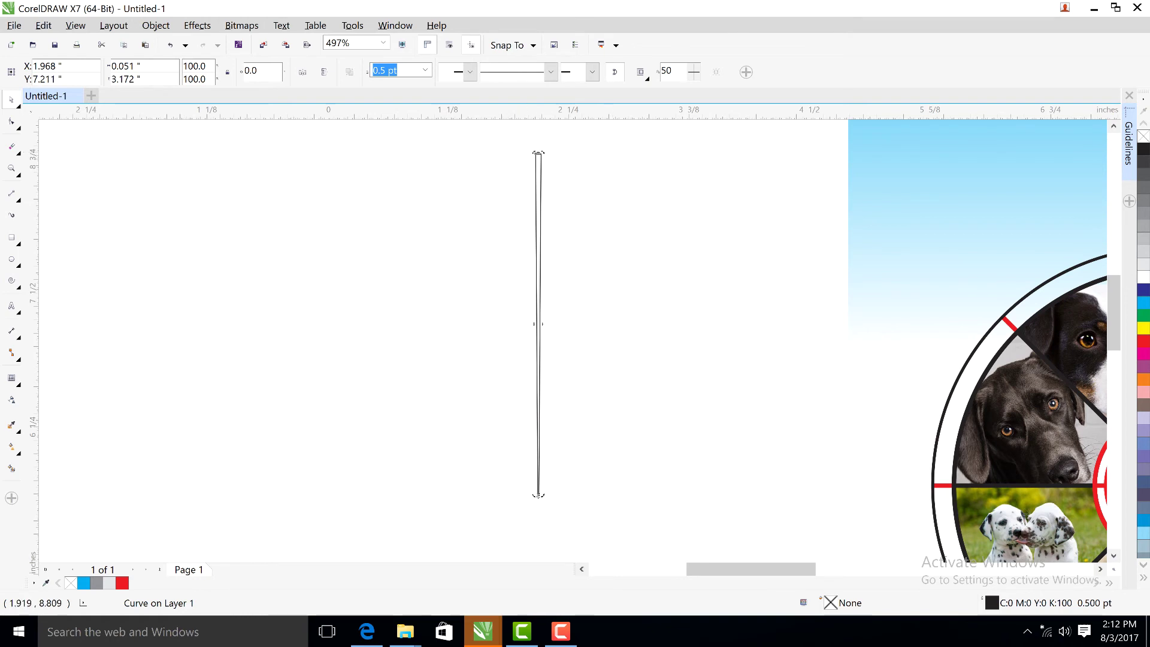
mouse_move(534, 152)
left_mouse_down()
mouse_move(522, 167)
mouse_move(521, 152)
left_mouse_up()
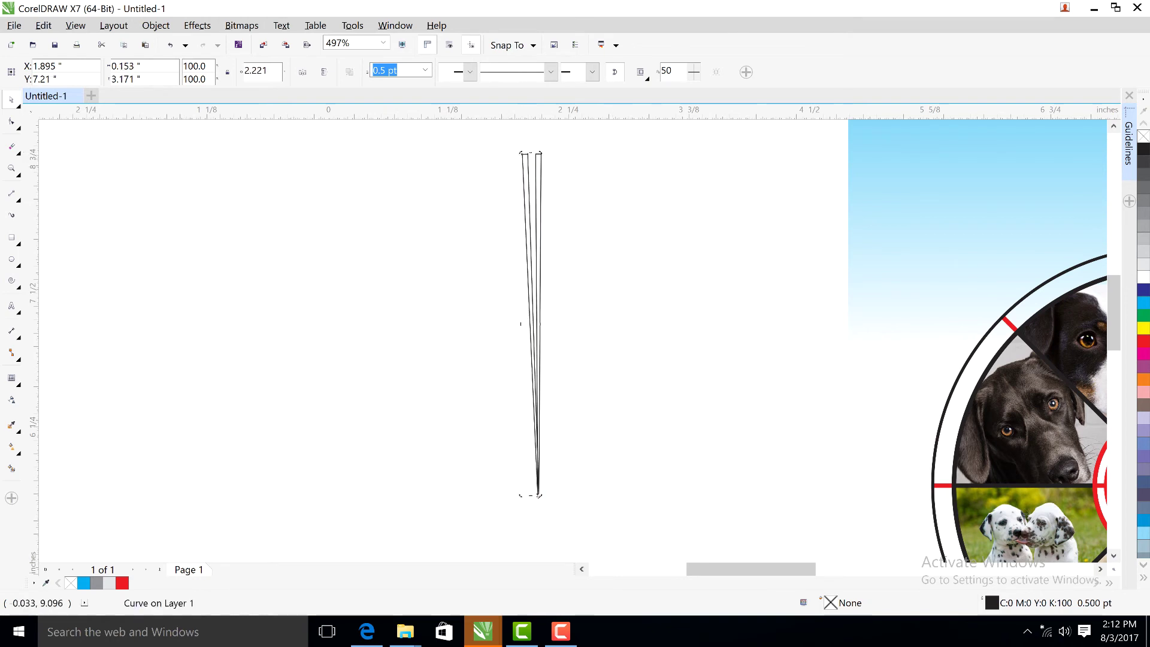
left_click(259, 71)
key("Return")
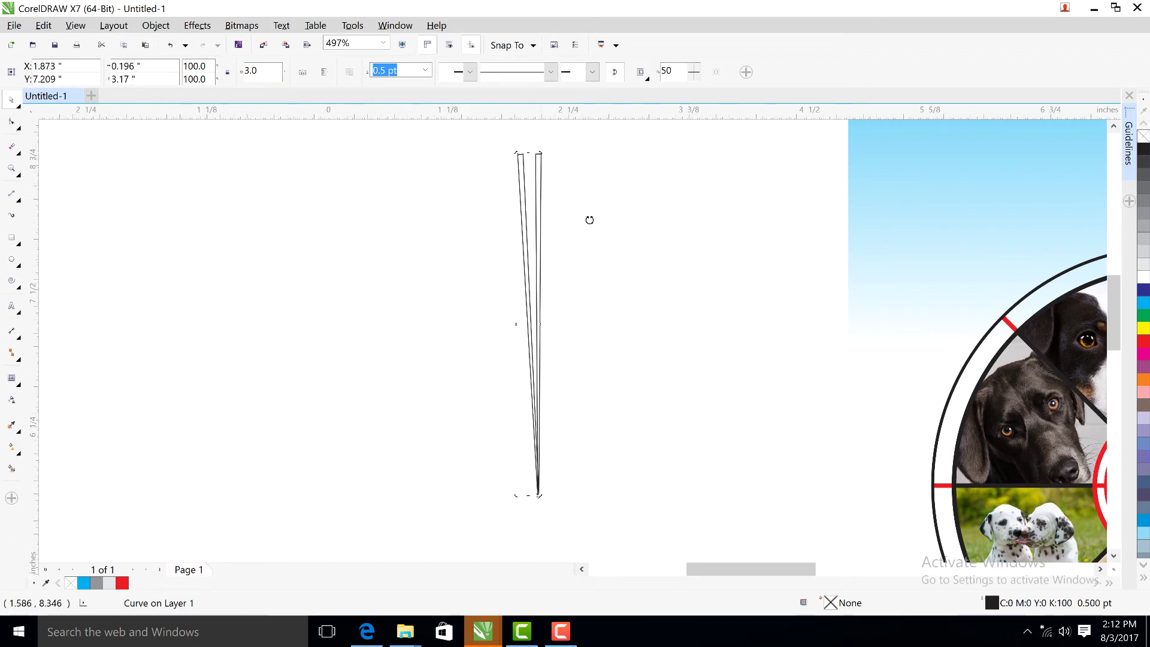
left_click_drag(589, 220, 609, 221)
left_click(609, 220)
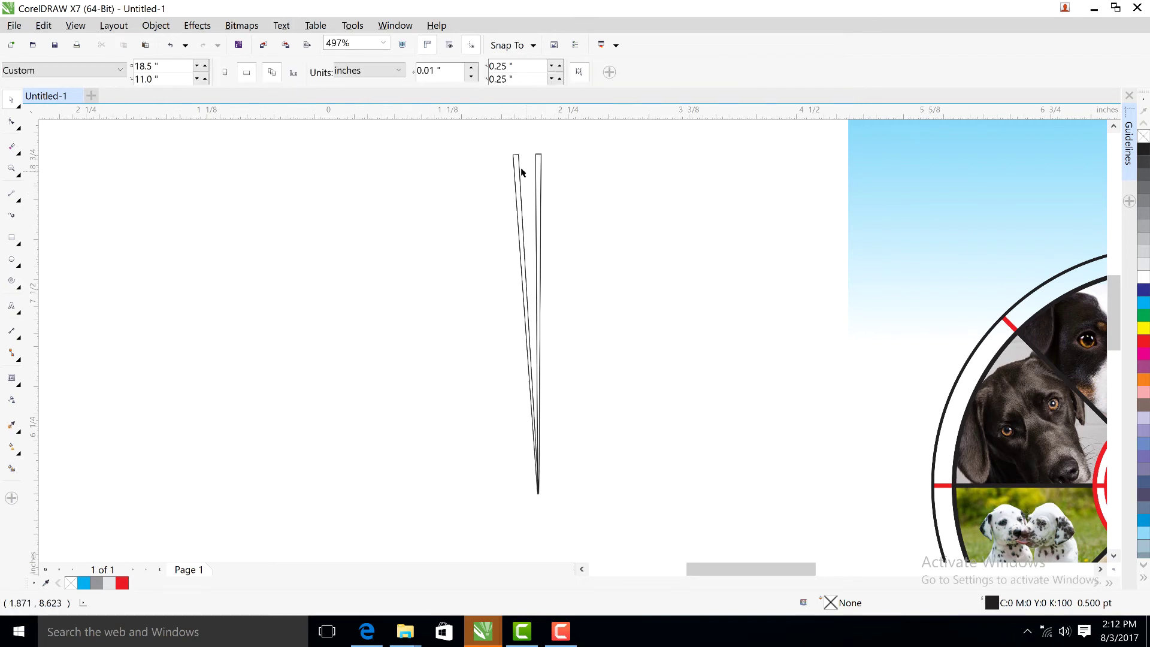
key("ctrl+z")
key("ctrl+z")
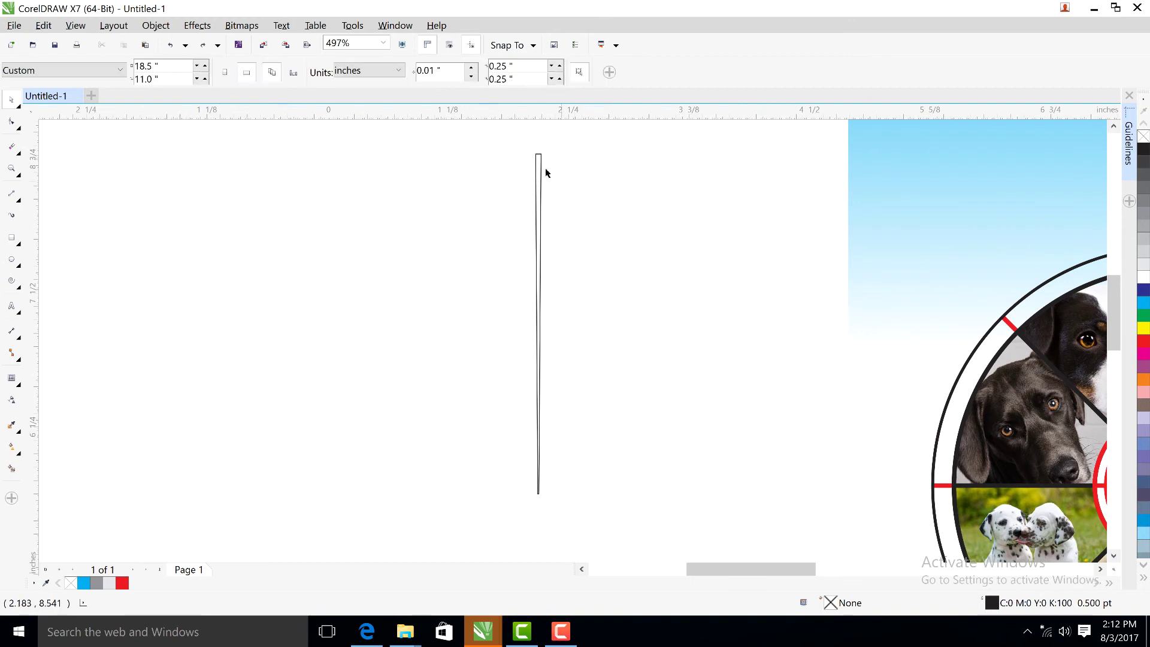
Create a copy of the tapered bar rotated about 3.7° around its lower tip and repeat it around a full circle.
double_click(538, 165)
left_click_drag(534, 154, 514, 167)
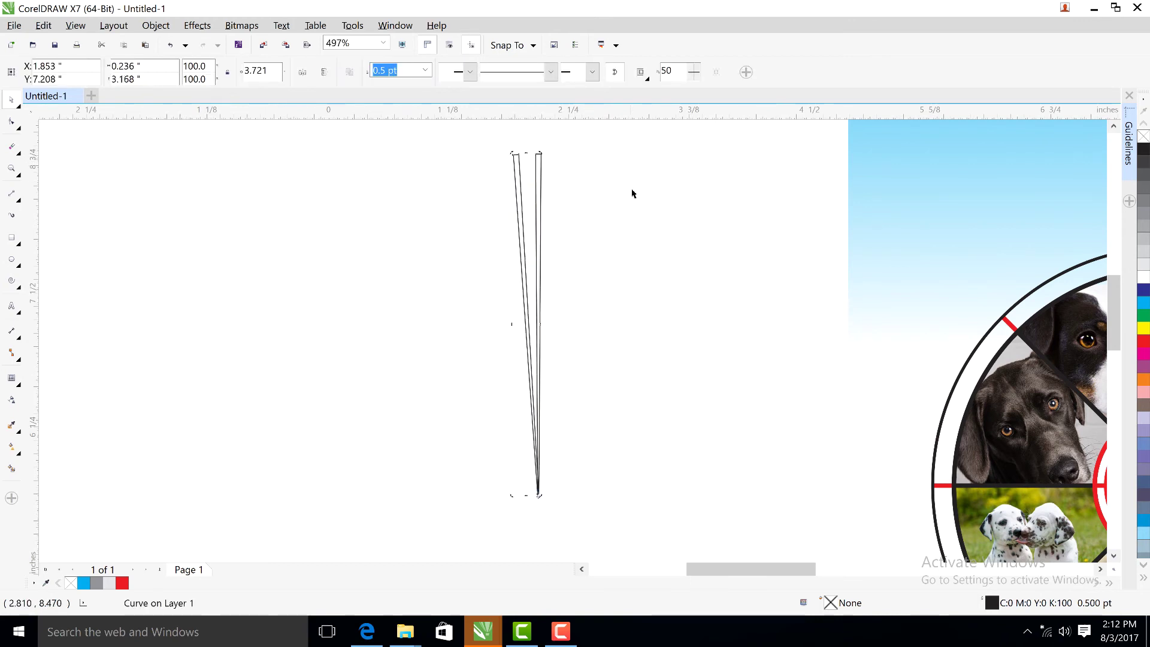
key("ctrl+r")
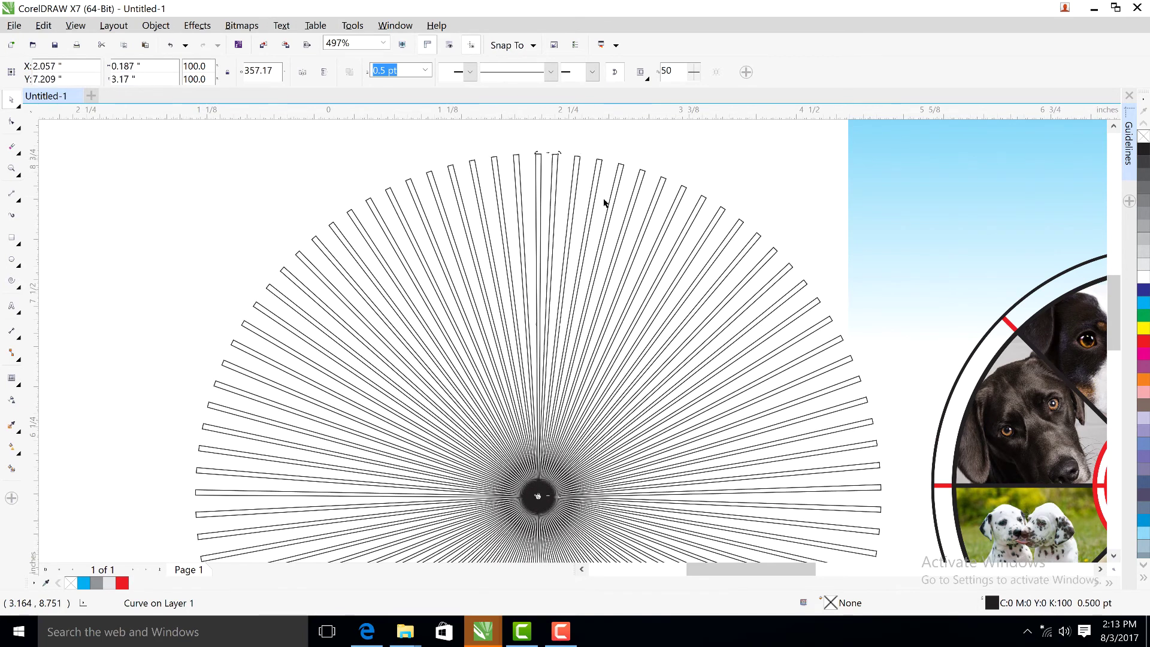
left_click_drag(558, 154, 565, 152)
Combine all the radial bars into a single curve and color its fill and outline 30% black.
key("z")
key("F4")
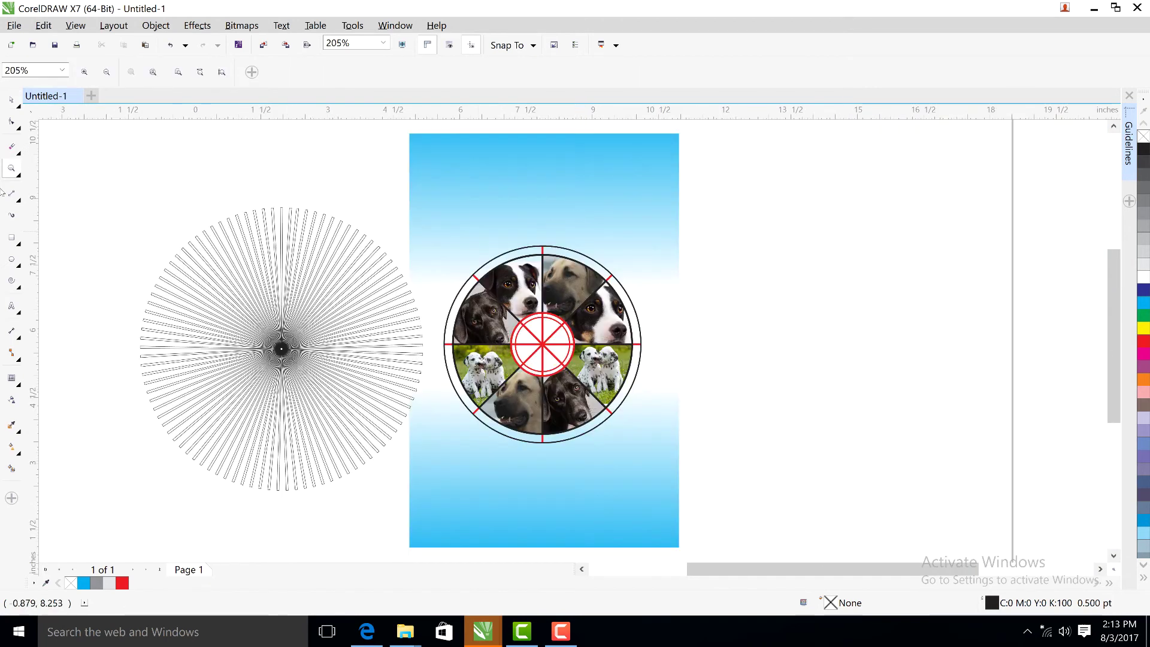
left_click(17, 96)
left_click_drag(133, 182, 450, 495)
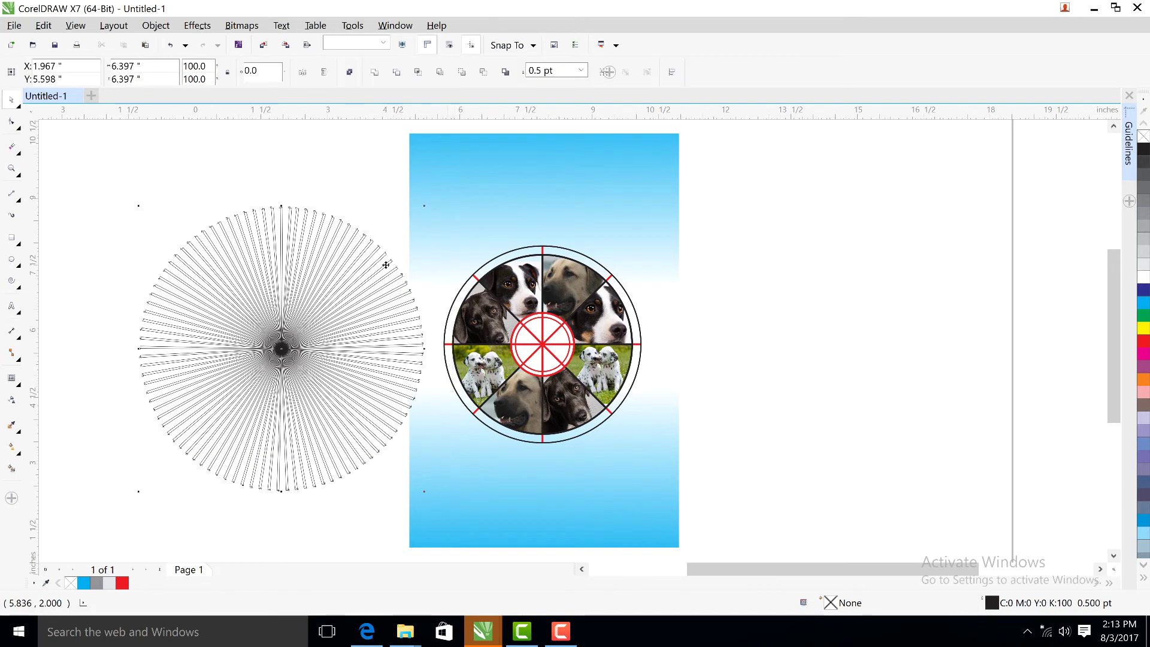
key("ctrl+l")
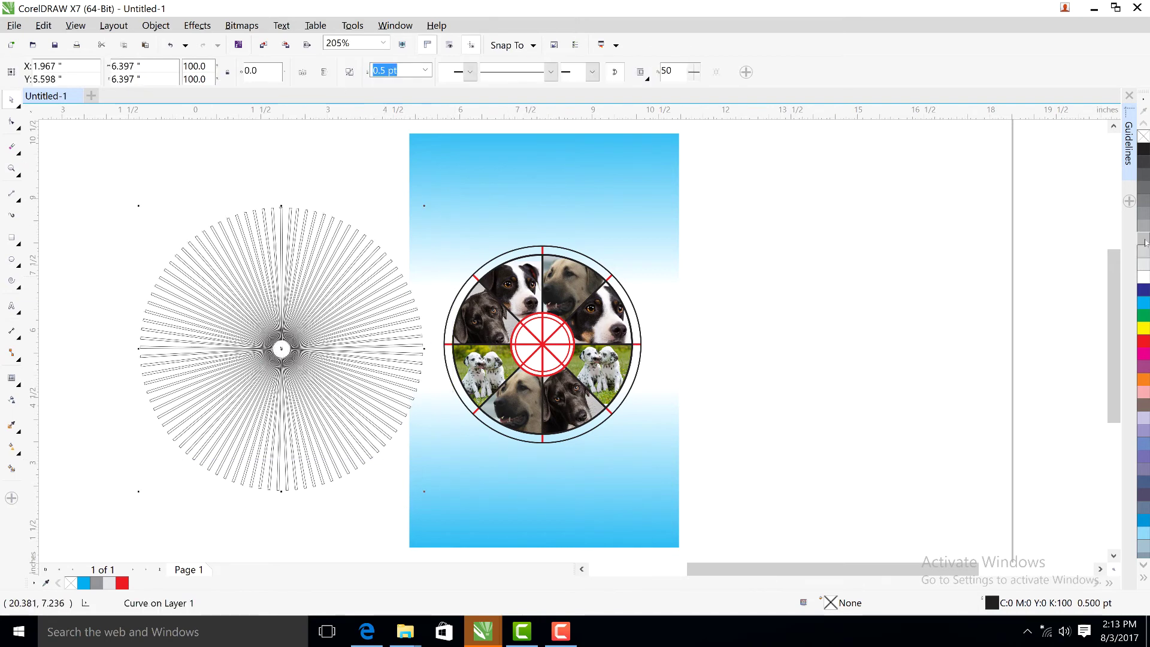
left_click(1143, 238)
left_click(1037, 261)
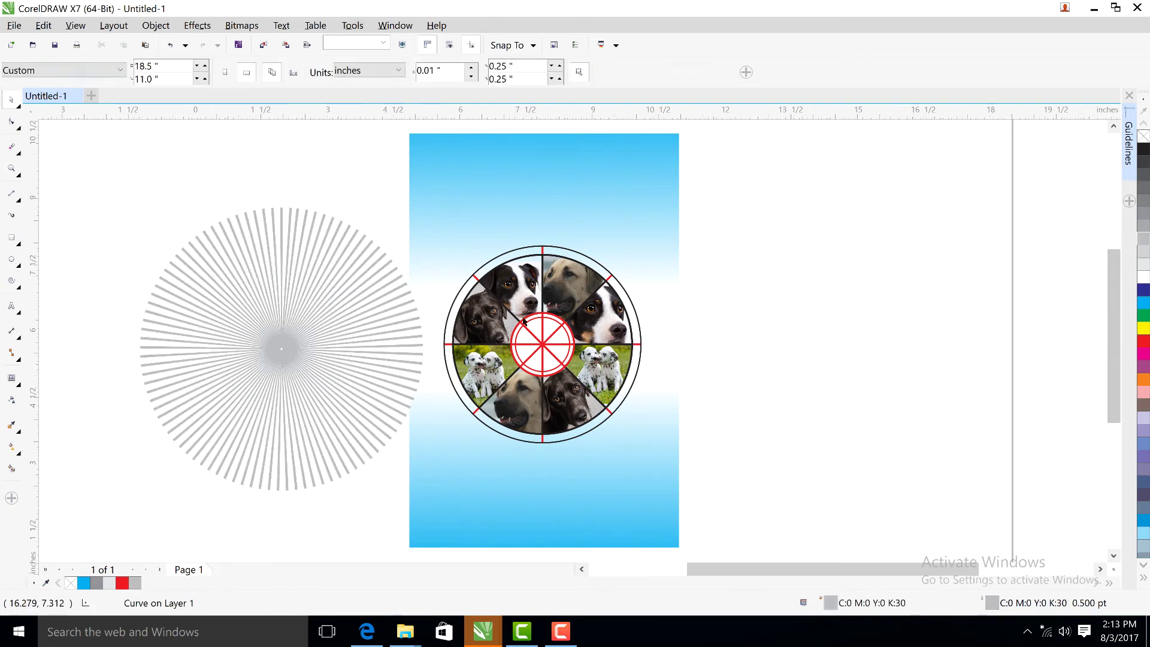
Apply a linear transparency to the ray burst so it fades out from its upper edge toward the center.
left_click(379, 293)
left_click(325, 73)
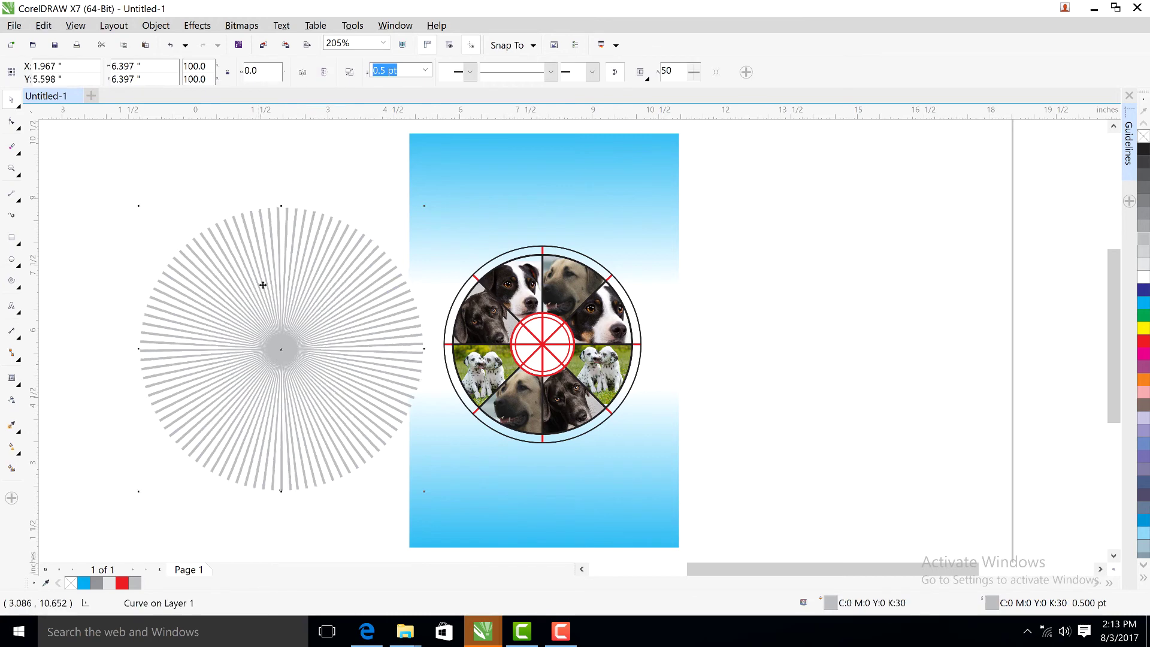
left_click(12, 397)
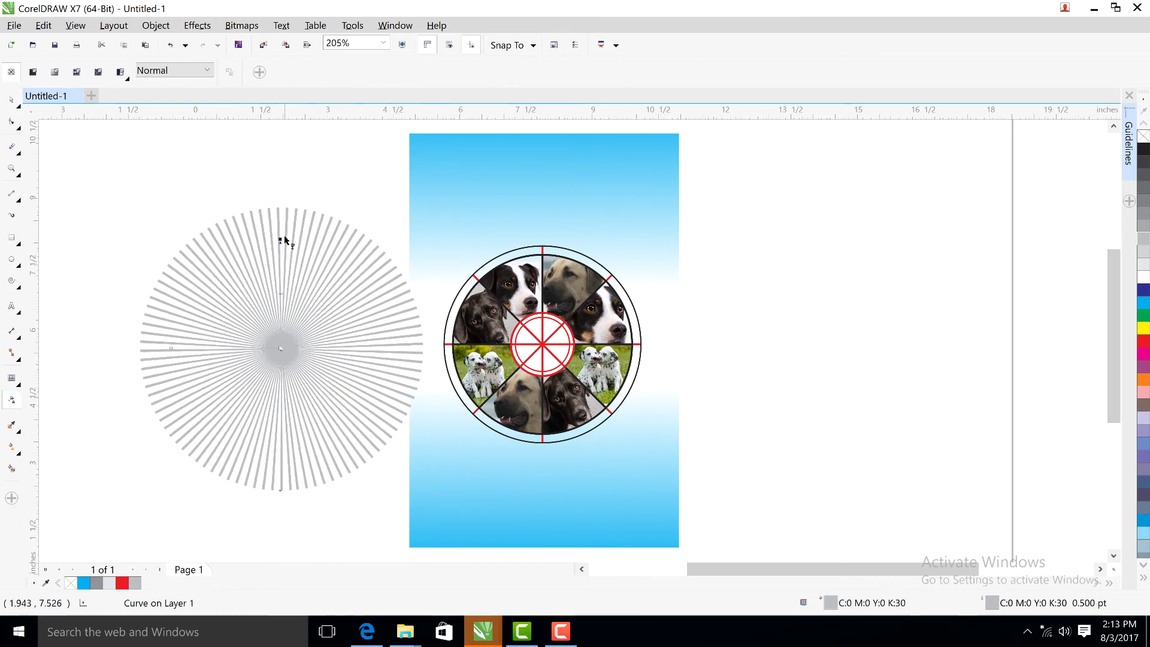
left_click_drag(285, 237, 287, 234)
left_click_drag(288, 355, 283, 341)
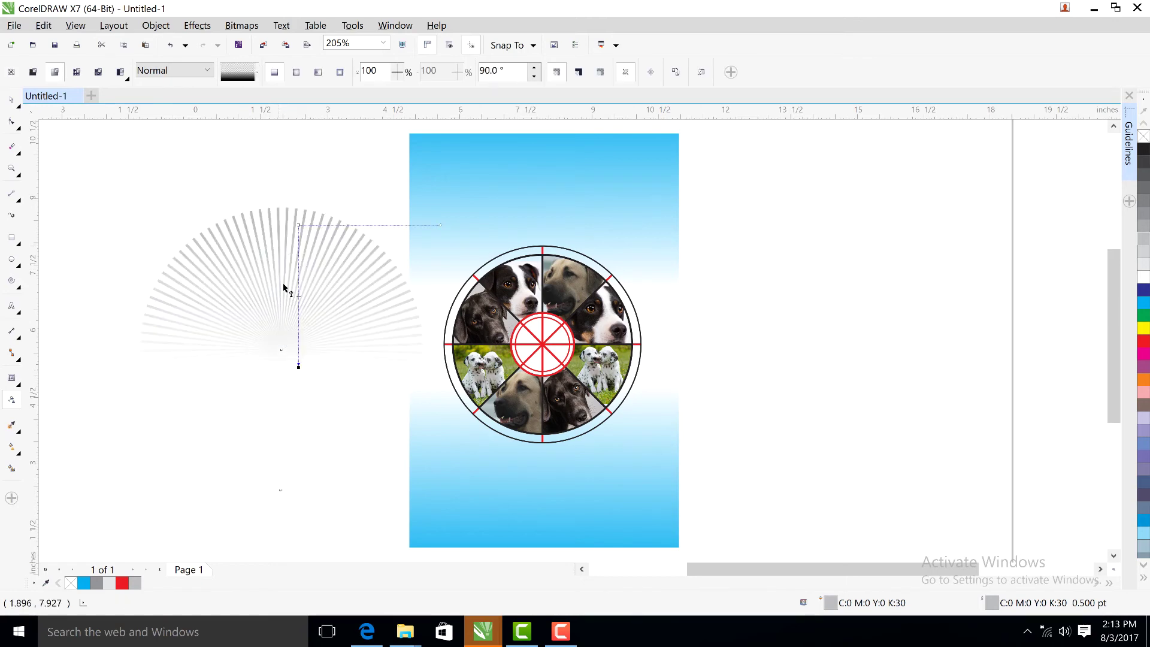
left_click_drag(283, 288, 274, 371)
left_click(12, 99)
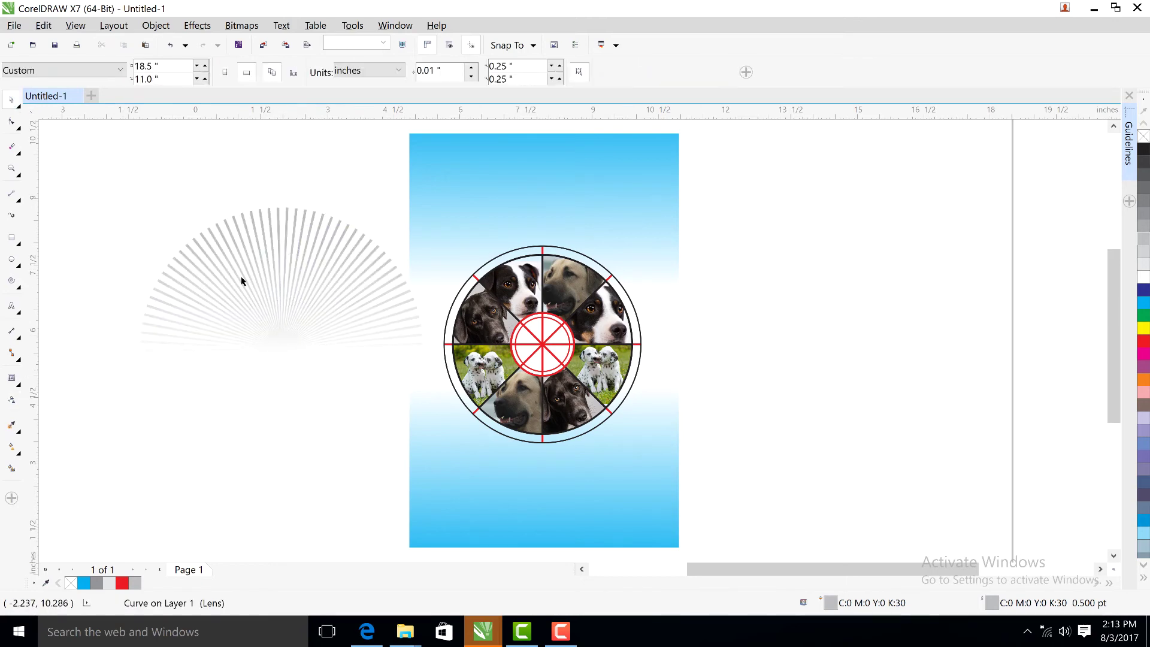
Place the ray burst inside the gradient frame over the wheel and enlarge it from its center to about 9.1 in wide.
left_click_drag(278, 295, 503, 217)
left_click(552, 316)
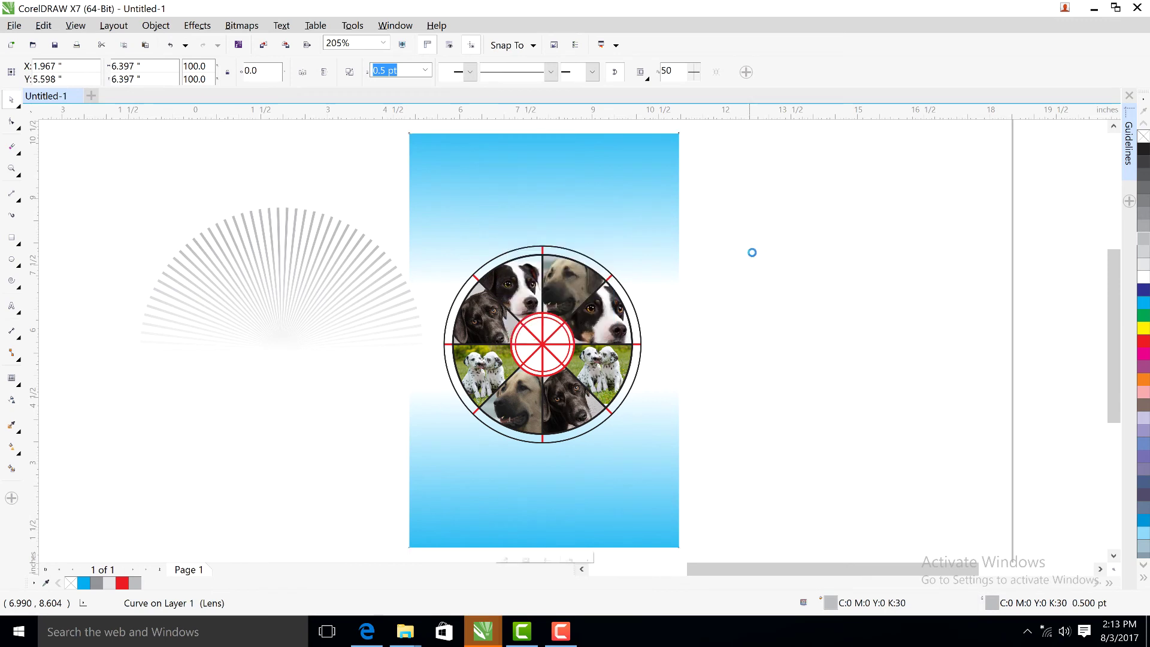
left_click(591, 238, "ctrl")
left_click(591, 236)
left_click_drag(591, 234, 679, 171)
key("ctrl+z")
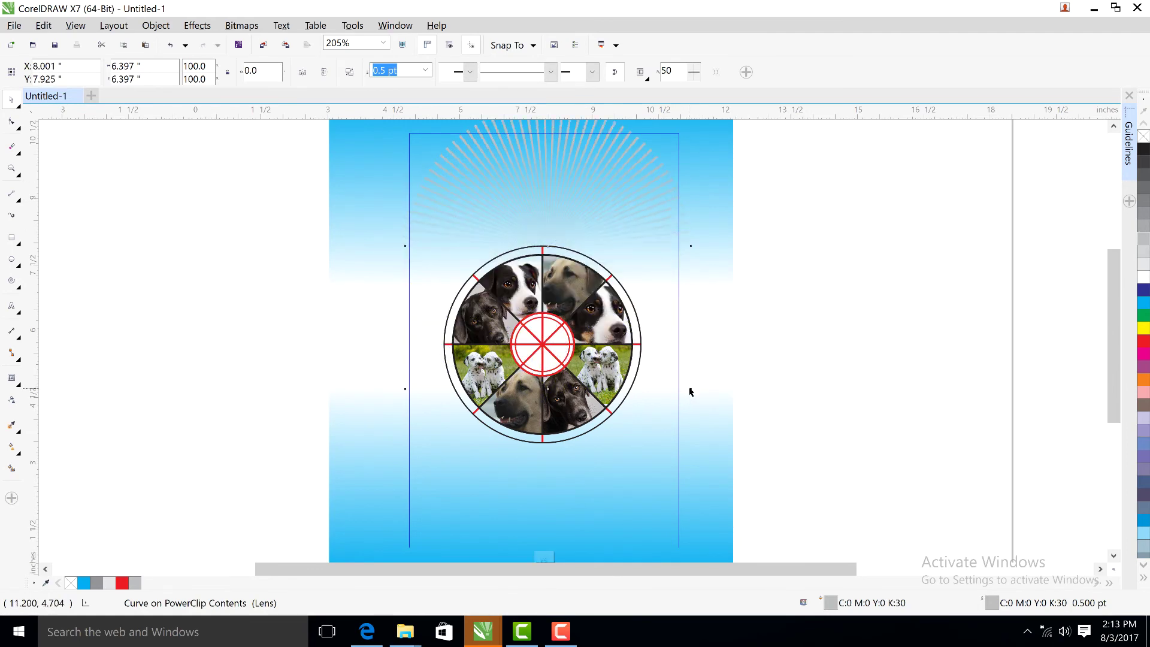
left_click_drag(690, 392, 772, 452)
Cut the dog wheel group from the frame's contents, paste it back in front of the rays and finish editing.
left_click_drag(838, 233, 434, 487)
key("Delete")
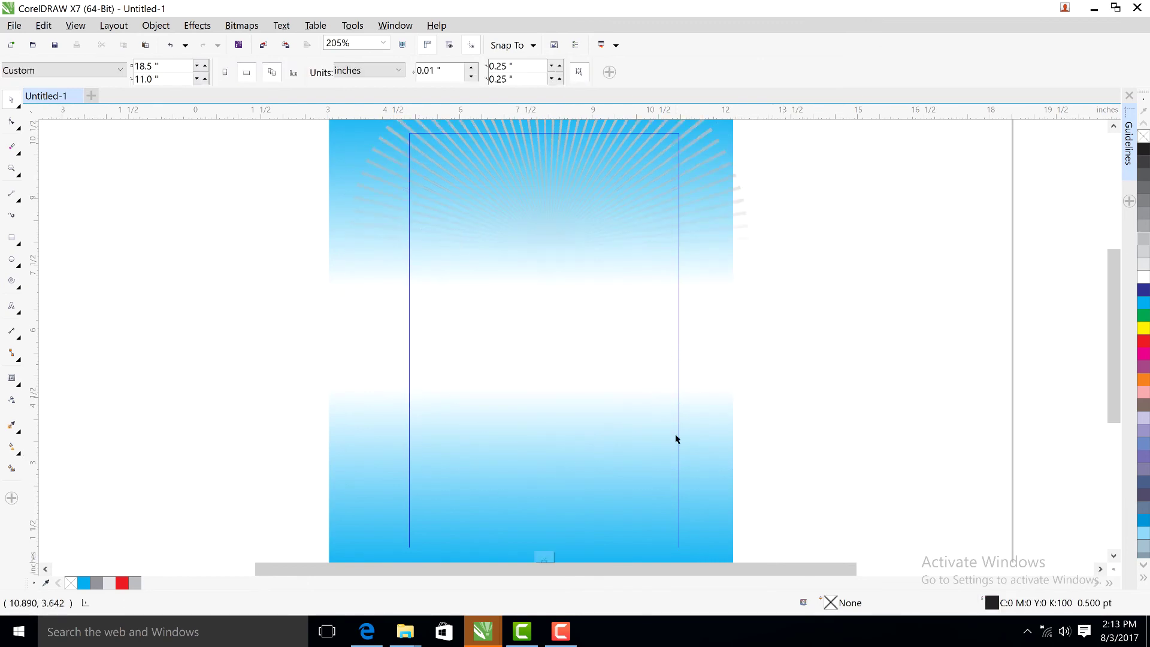
key("ctrl+v")
left_click(813, 342, "ctrl")
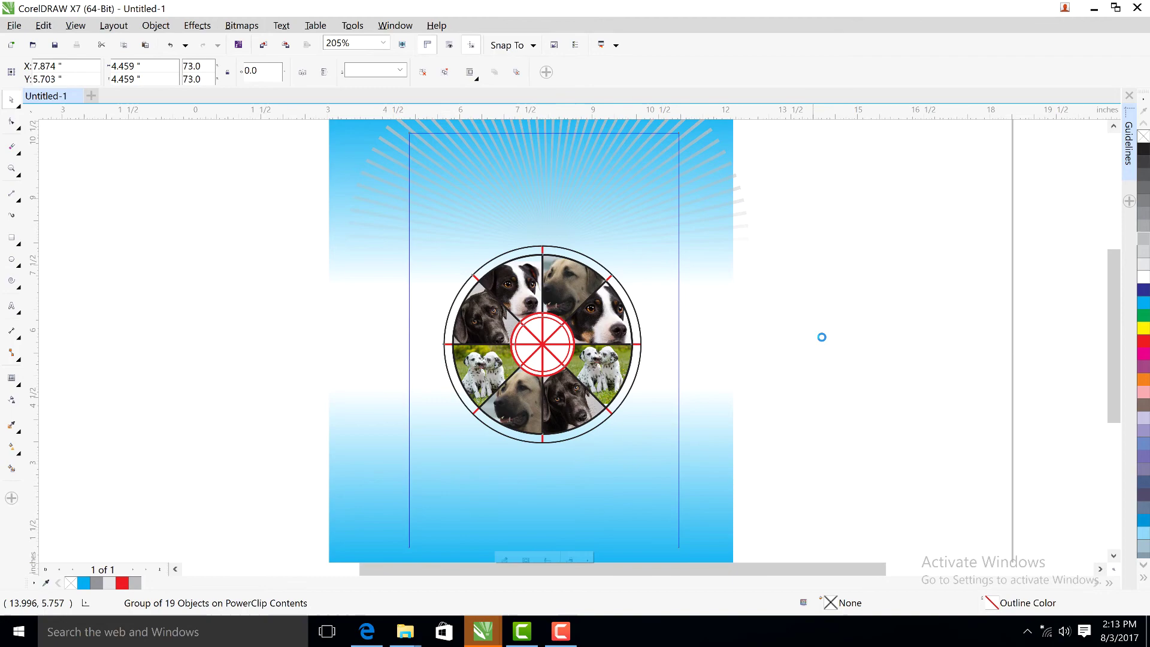
Reopen the frame's contents, move the rays down behind the wheel, enlarge them to about 11 in wide and finish editing.
left_click(645, 215, "ctrl")
double_click(696, 196)
left_click(16, 103)
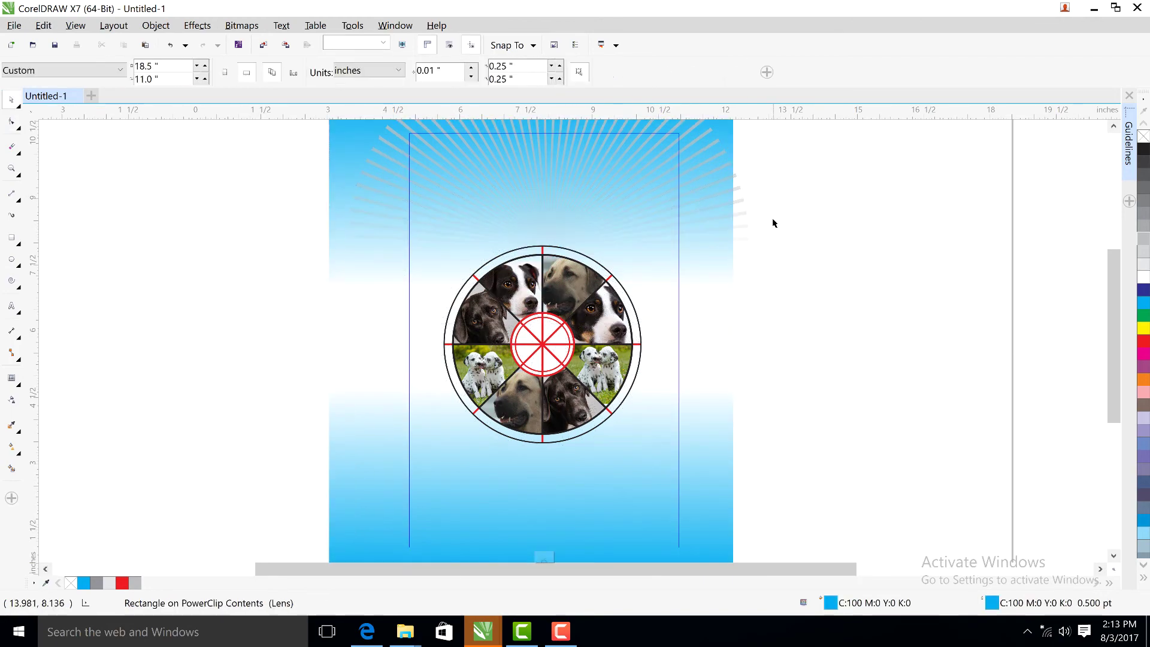
left_click(742, 201)
left_click_drag(743, 200, 747, 280)
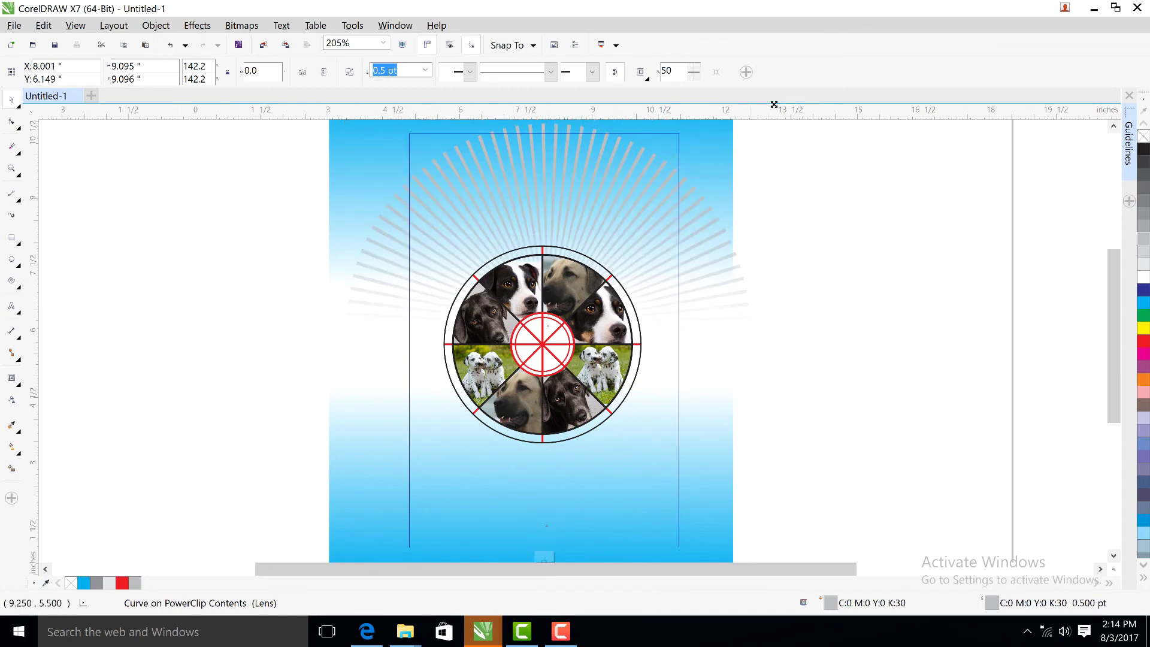
left_click_drag(774, 104, 791, 217)
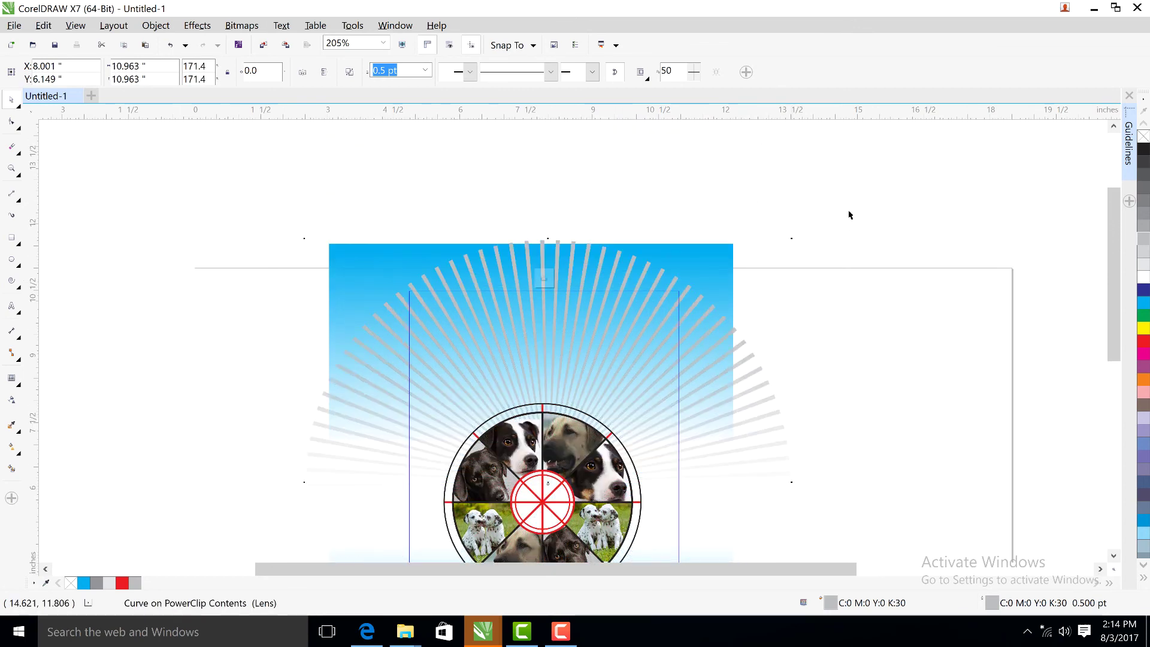
left_click(849, 212, "ctrl")
Open the frame's contents again, recolor the rays' fill to C65 M0 Y0 K11 and finish editing.
key("z")
key("F4")
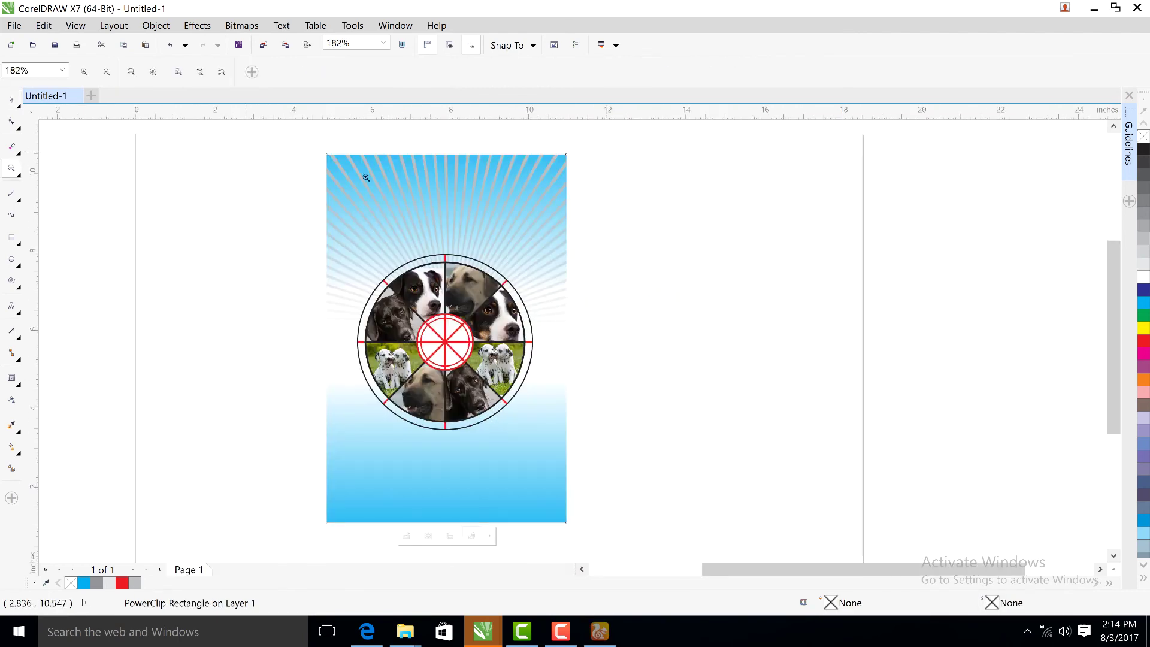
left_click_drag(246, 151, 716, 468)
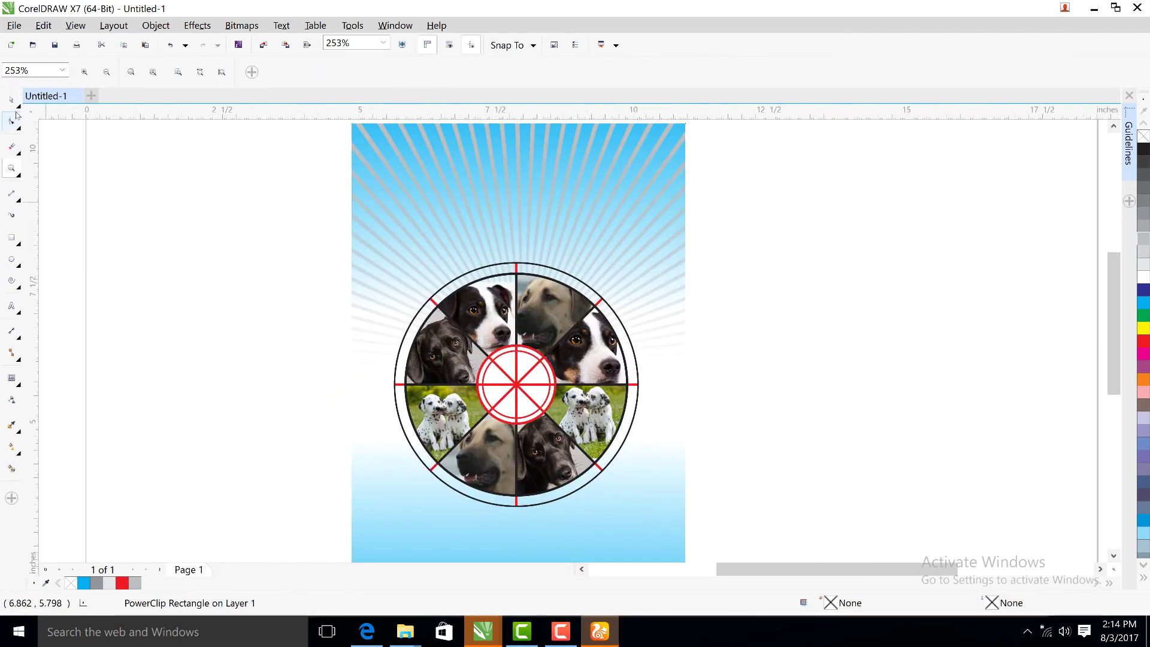
key("space")
left_click(282, 295)
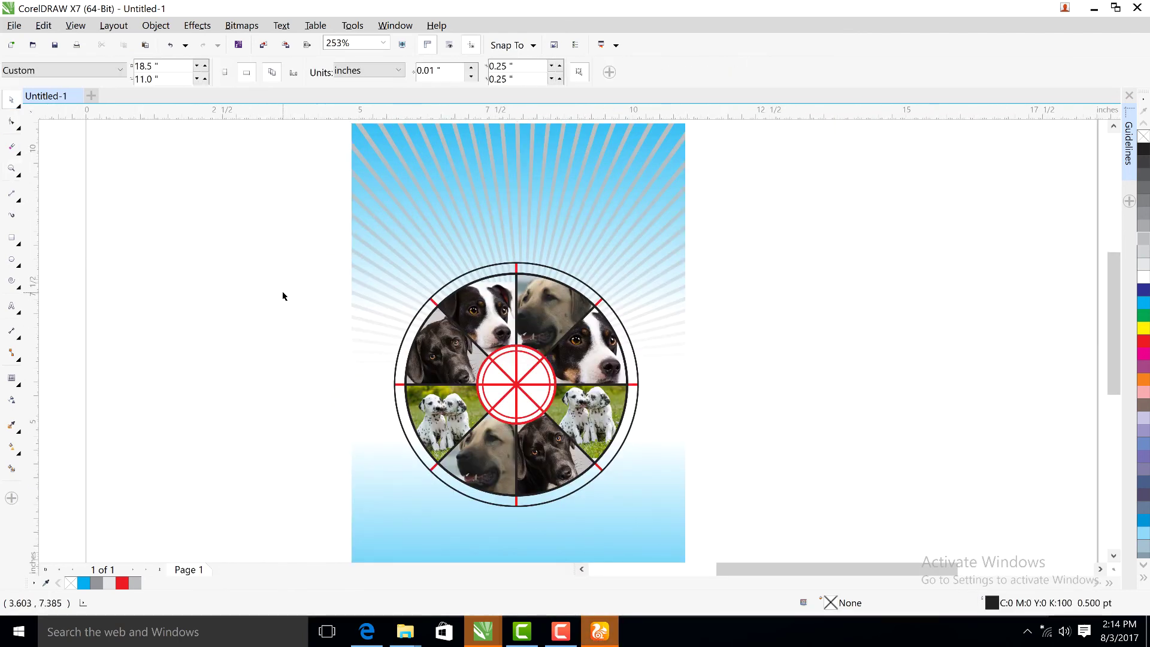
left_click(450, 207)
left_click(452, 204, "ctrl")
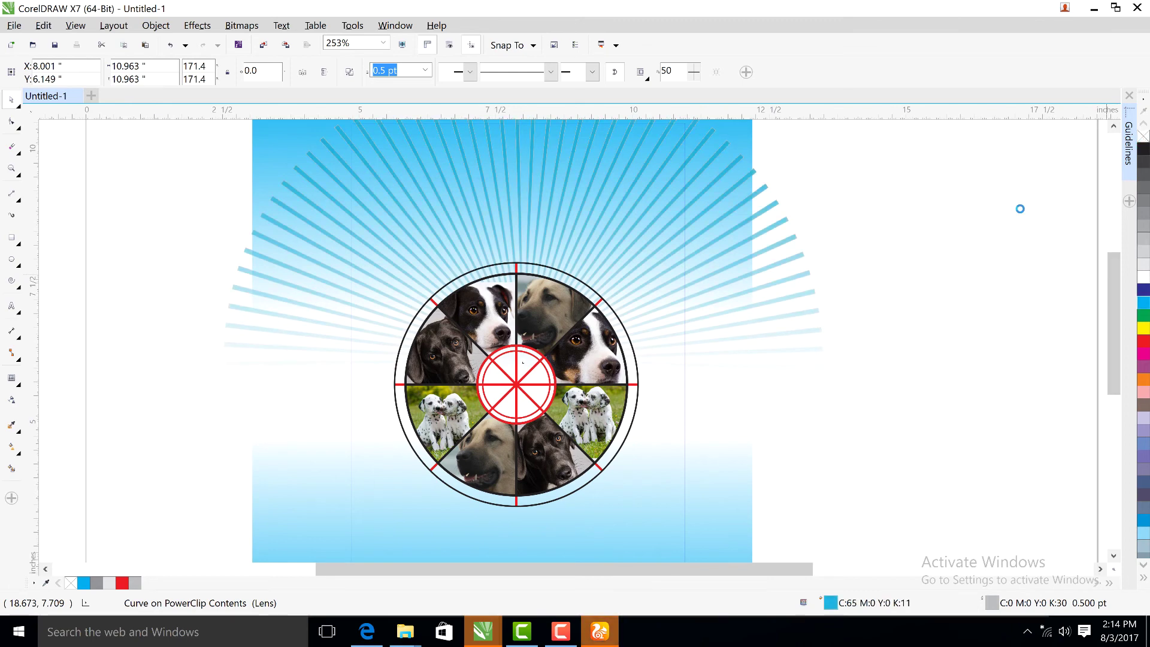
left_click(975, 223)
key("z")
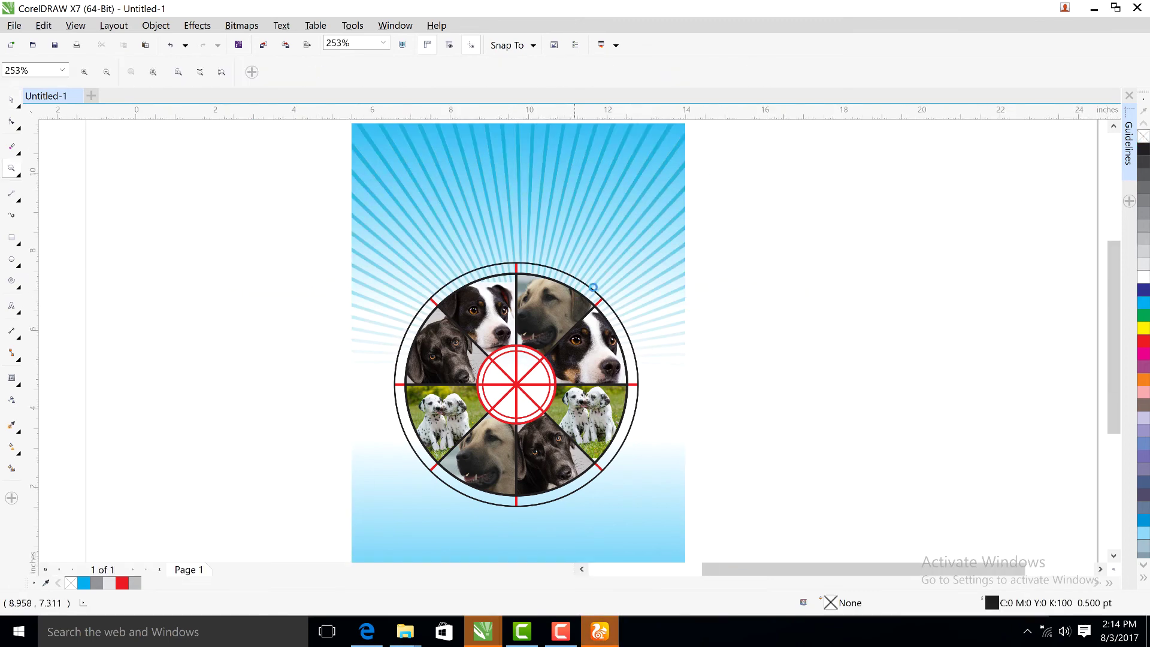
scroll(325, 255, "down", 1)
left_click_drag(242, 165, 764, 591)
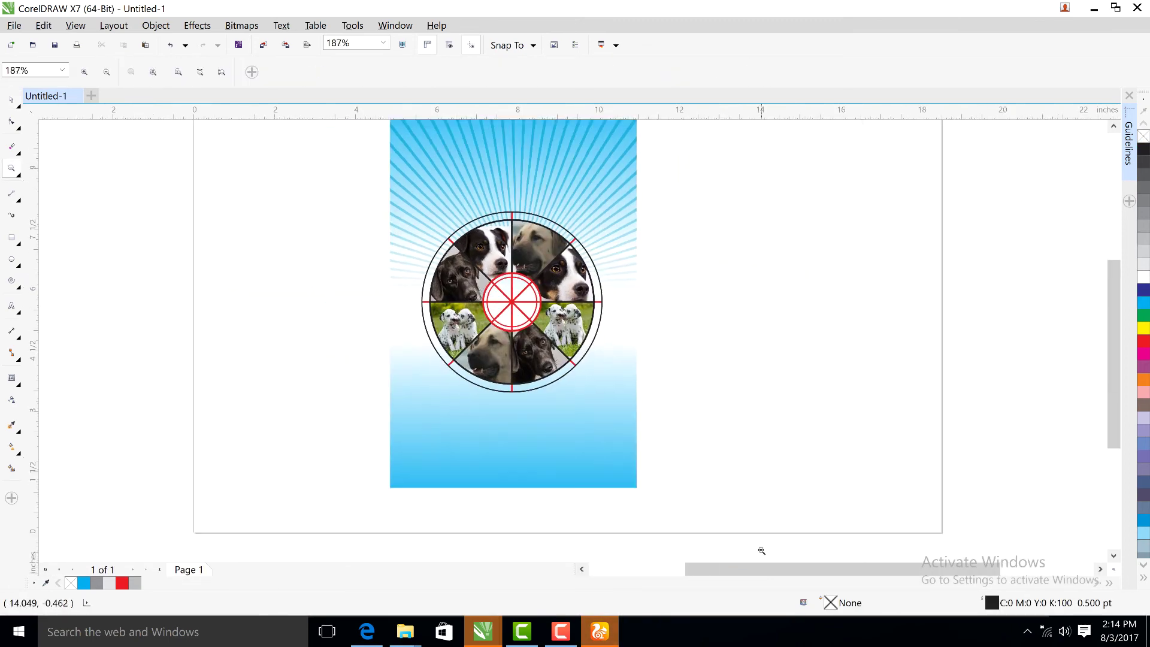
Open the gradient frame's contents for editing and select the rays behind the dog wheel.
left_click(516, 243)
key("F3")
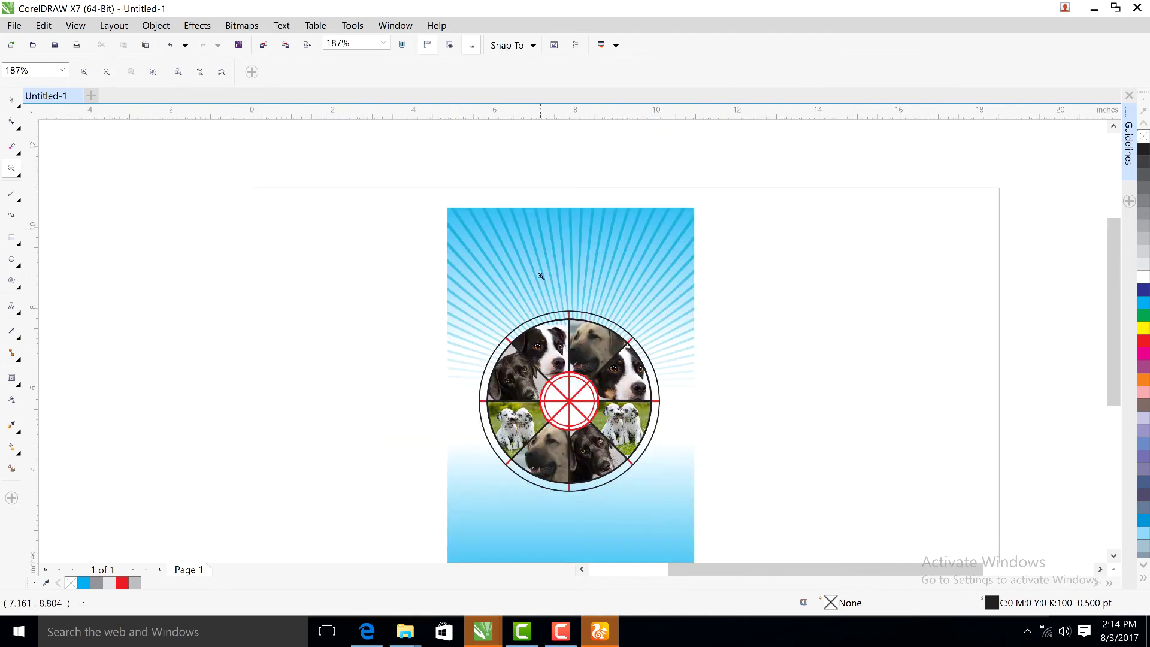
left_click_drag(417, 189, 799, 507)
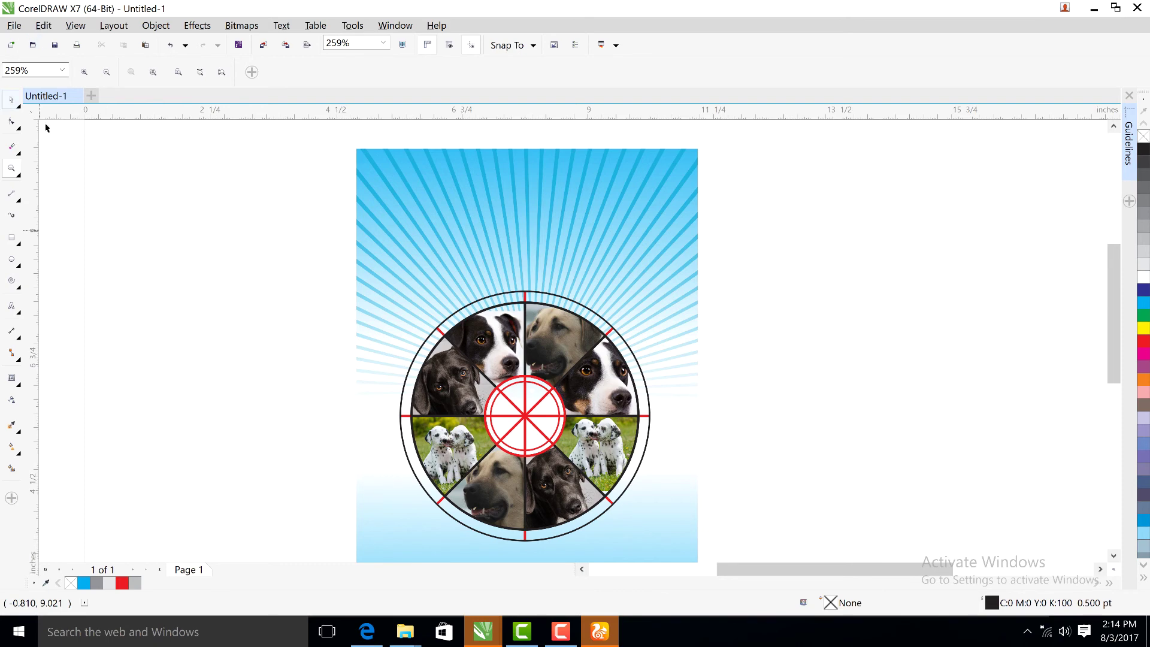
scroll(633, 298, "down", 1)
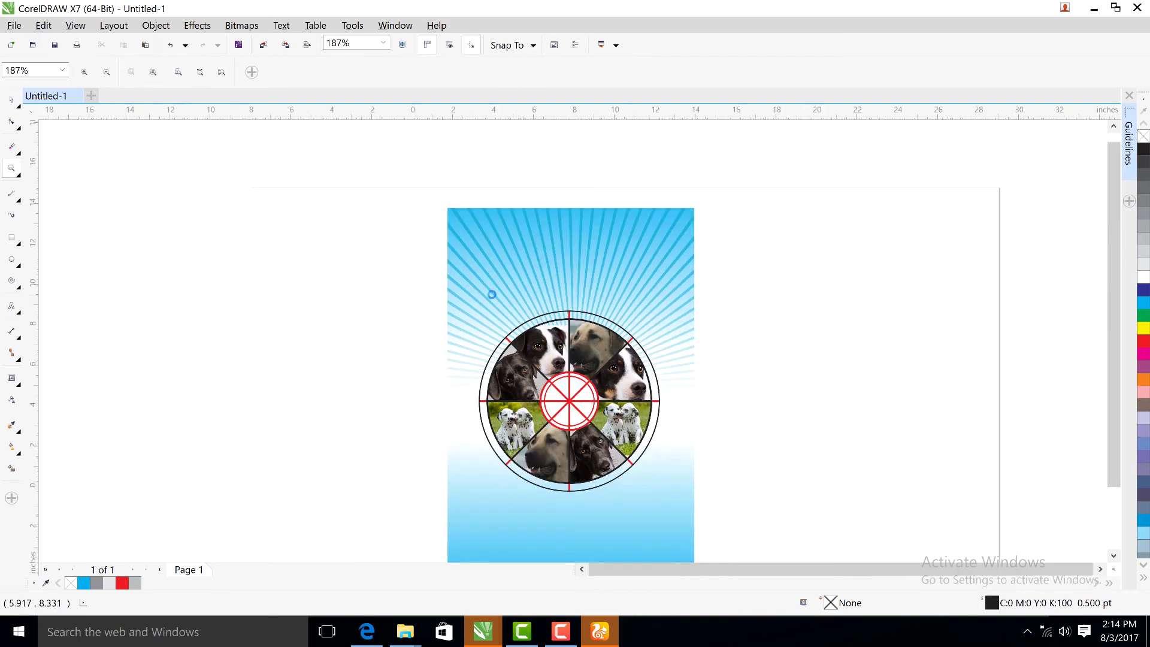
scroll(489, 295, "down", 2)
left_click_drag(487, 264, 672, 479)
key("space")
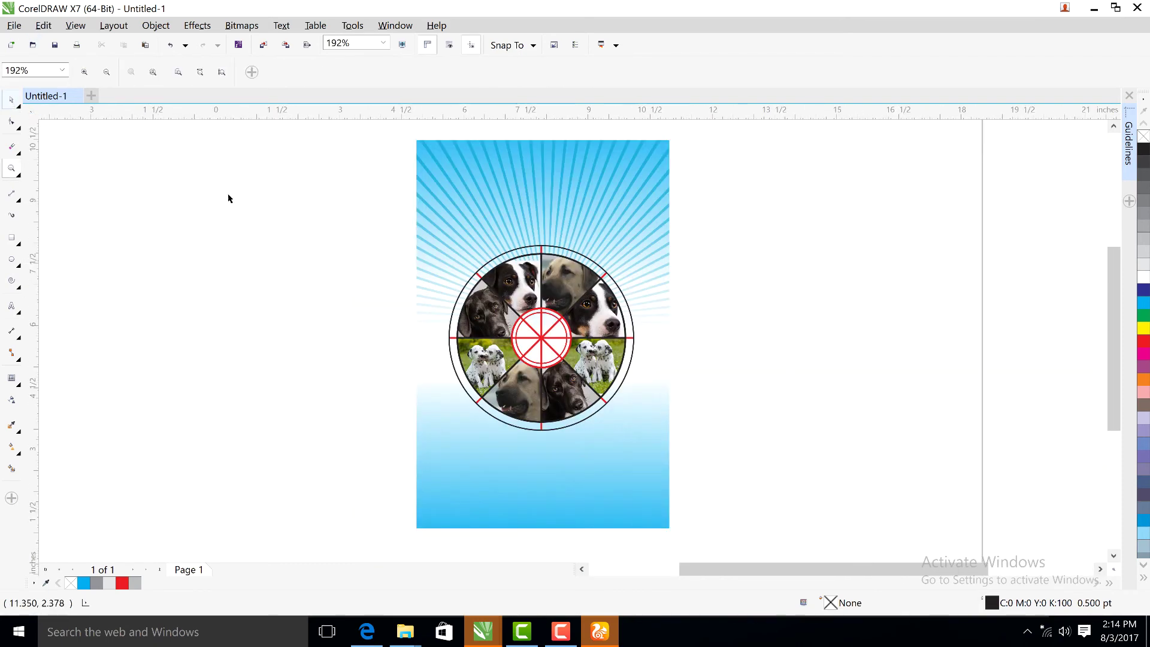
left_click(519, 201)
left_click(327, 287, "ctrl")
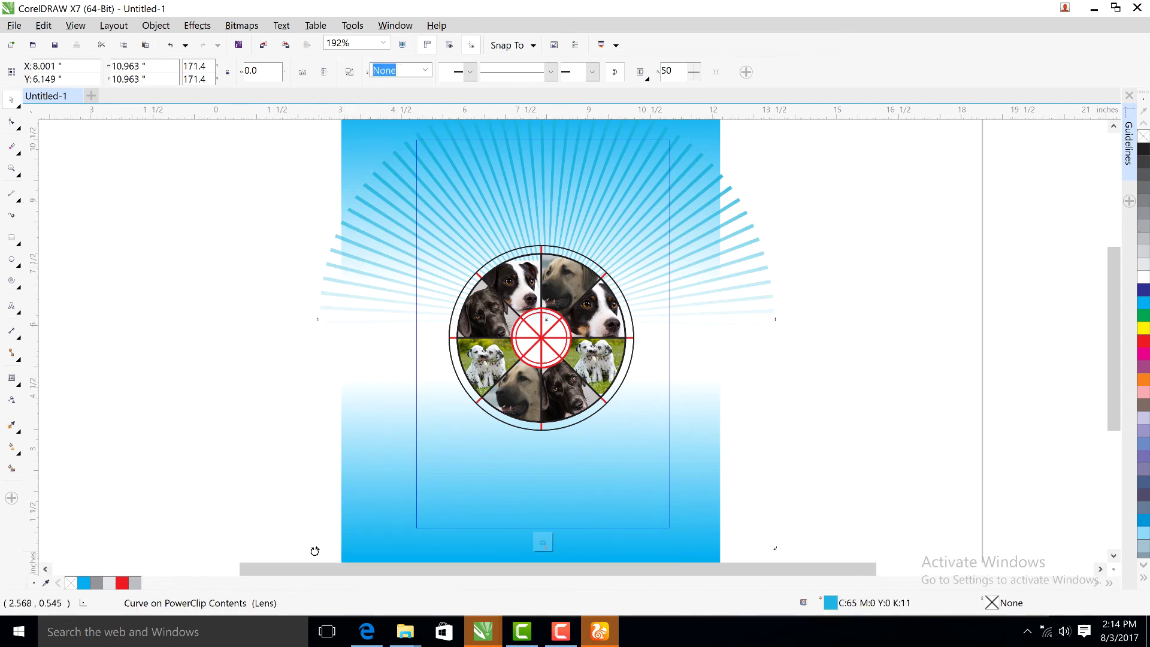
left_click_drag(318, 550, 835, 331)
key("ctrl+z")
key("F4")
left_click(12, 101)
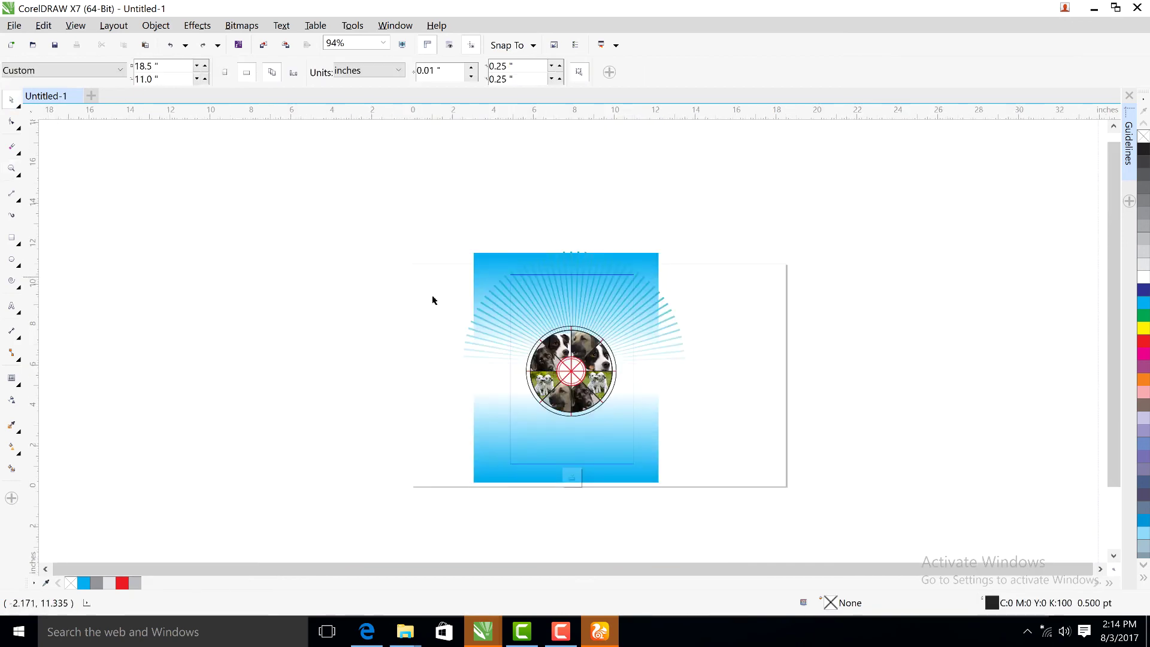
left_click(470, 340)
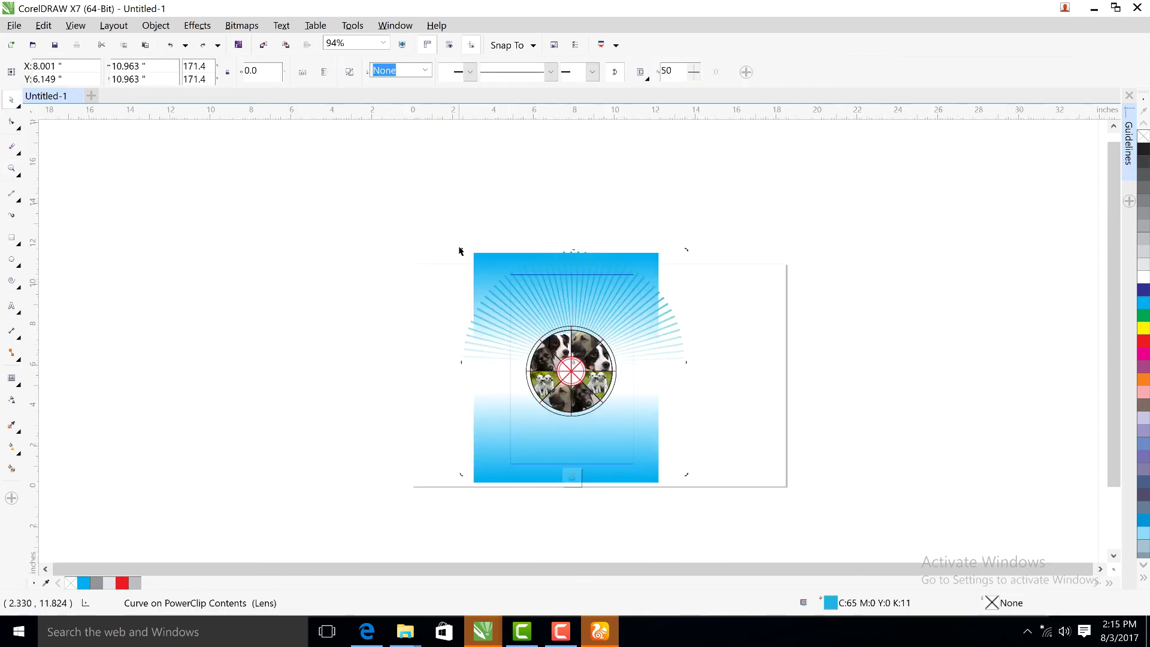
left_click_drag(461, 252, 694, 449)
key("ctrl+z")
Create a vertically mirrored copy of the rays and move it down to about Y 5.17 in below the wheel.
left_click(325, 74)
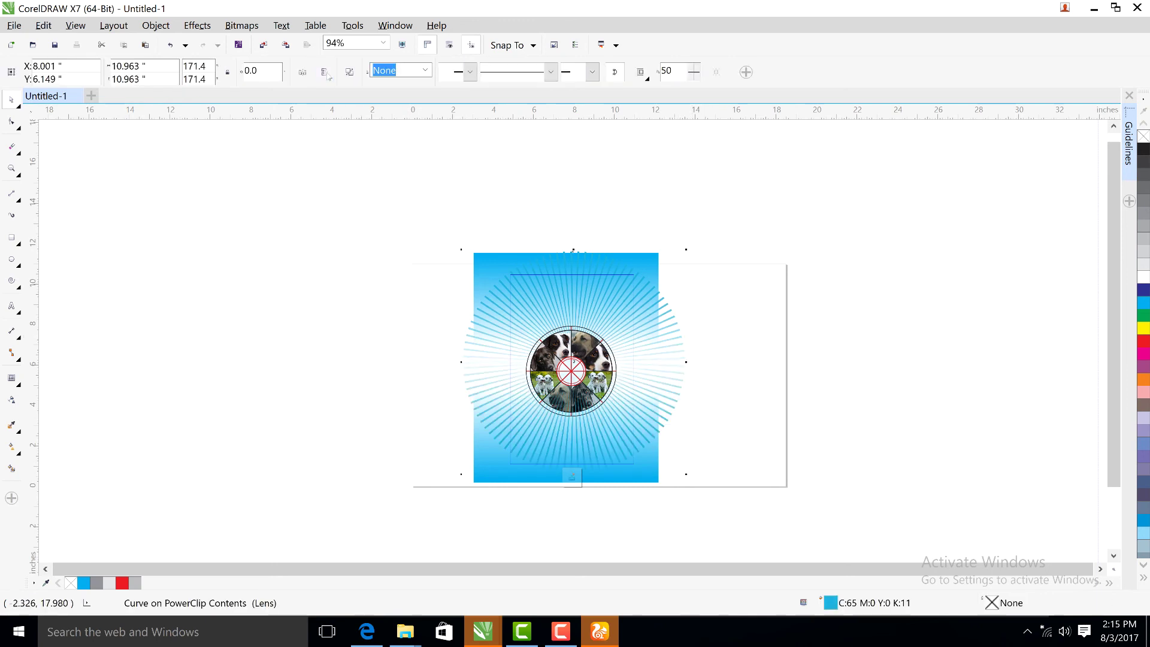
left_click_drag(671, 403, 670, 419)
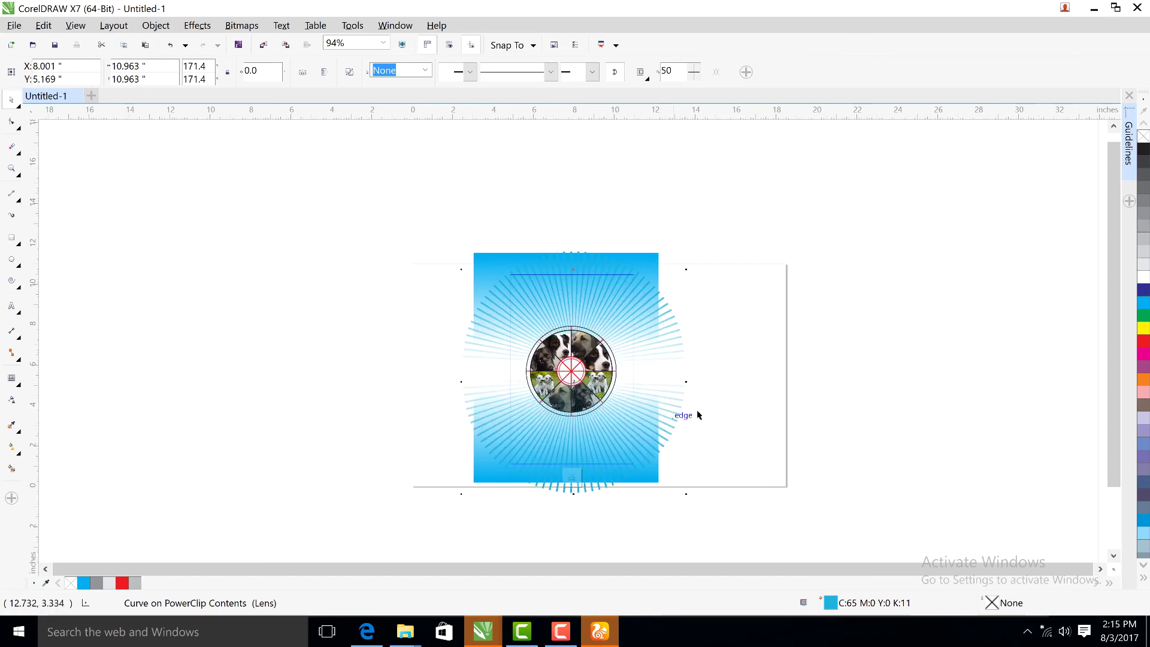
left_click(739, 414)
Cut the dog wheel group, paste it back in front of both sets of rays and finish editing the frame's contents.
left_click_drag(748, 296, 518, 433)
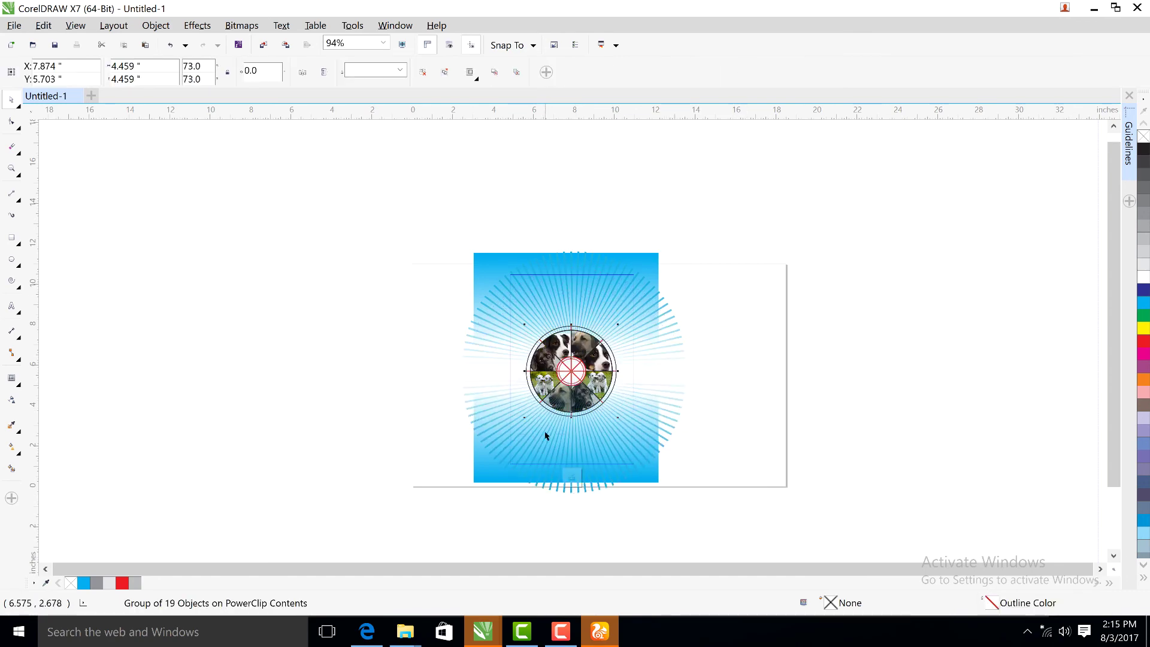
key("ctrl+x")
key("ctrl+v")
left_click(741, 359, "ctrl")
left_click(741, 360)
Draw a circle about 3.4 in wide, give it a white fill and outline, and place it over the wheel.
key("z")
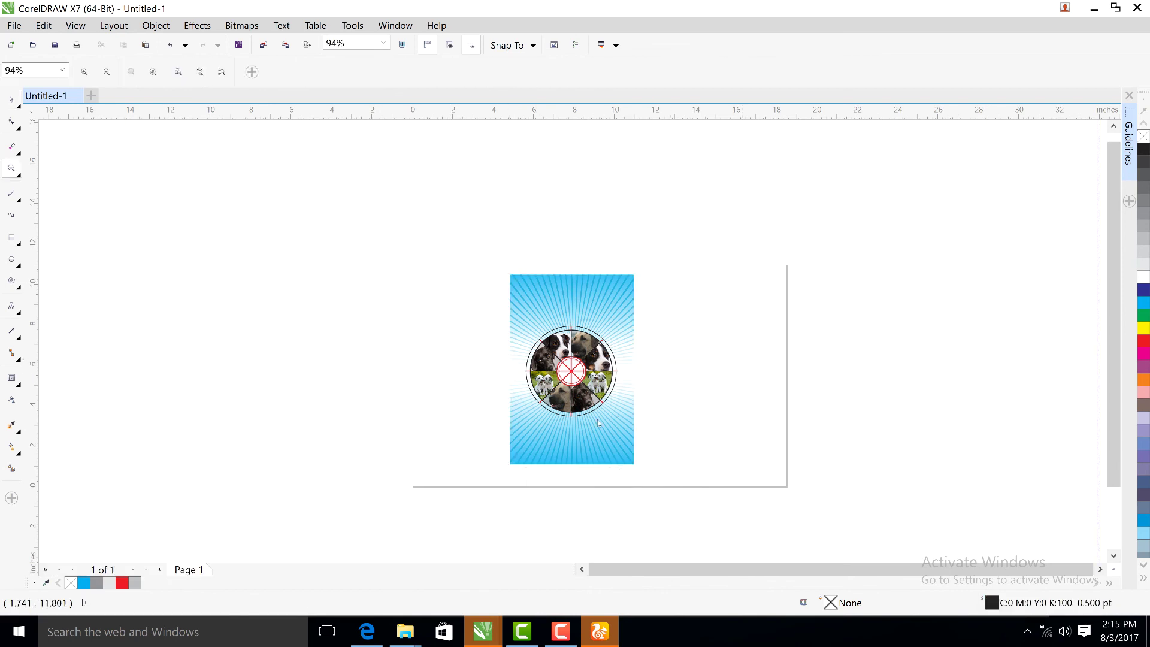
left_click_drag(447, 248, 717, 517)
scroll(608, 364, "up", 2)
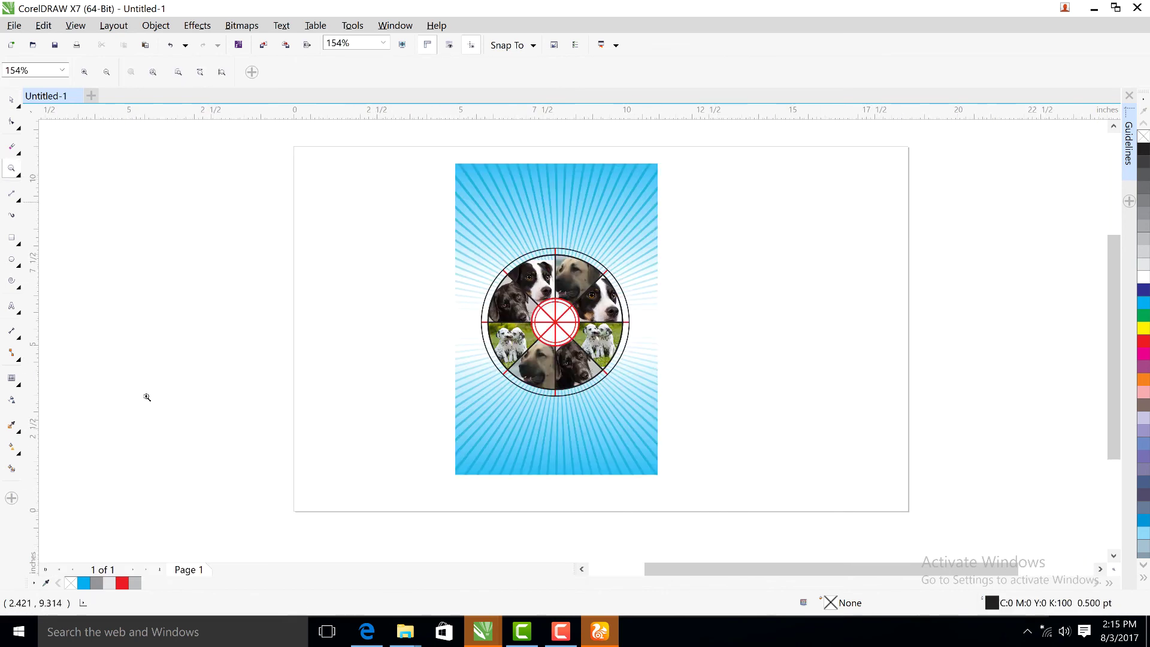
left_click(12, 101)
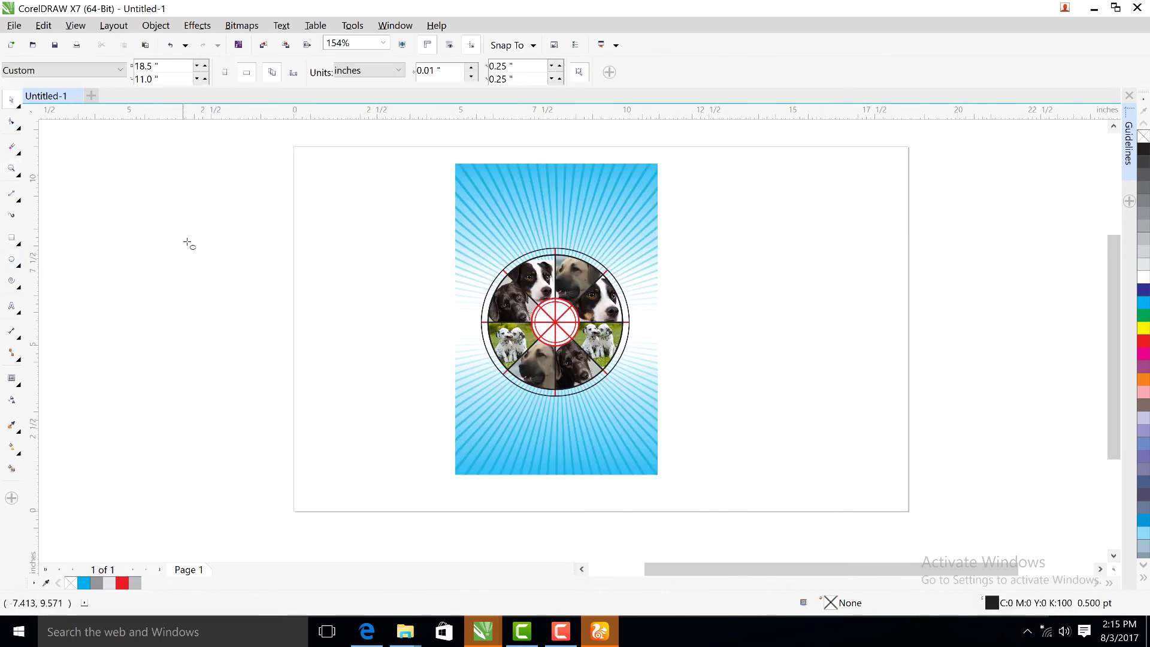
left_click_drag(187, 243, 302, 358)
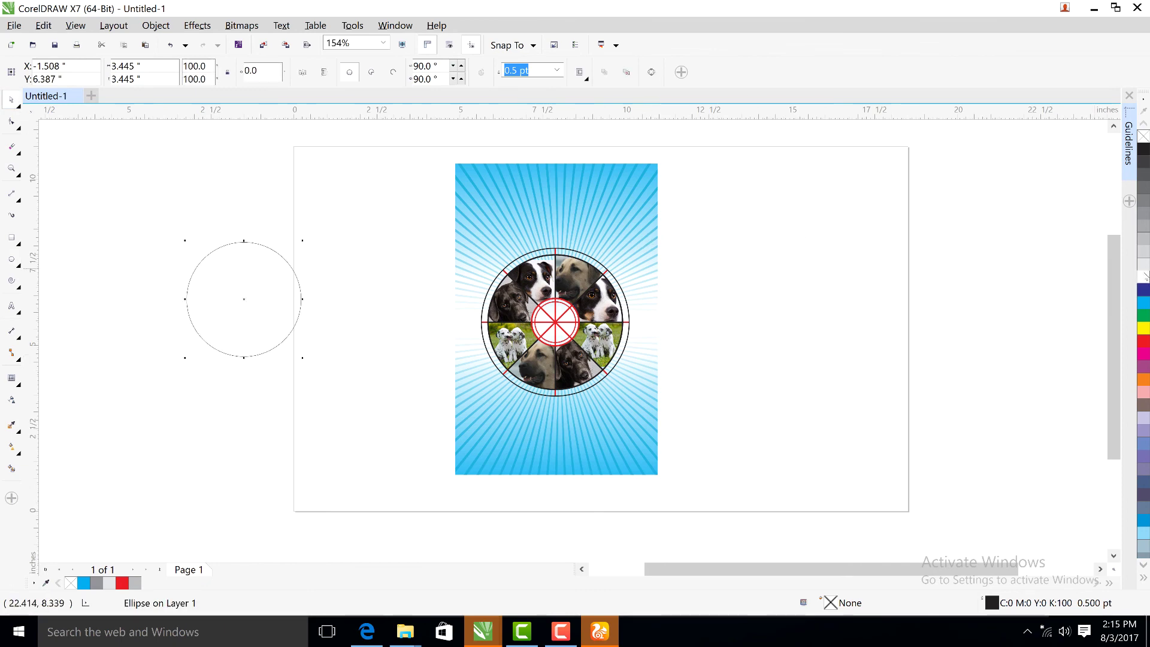
left_click_drag(280, 295, 566, 232)
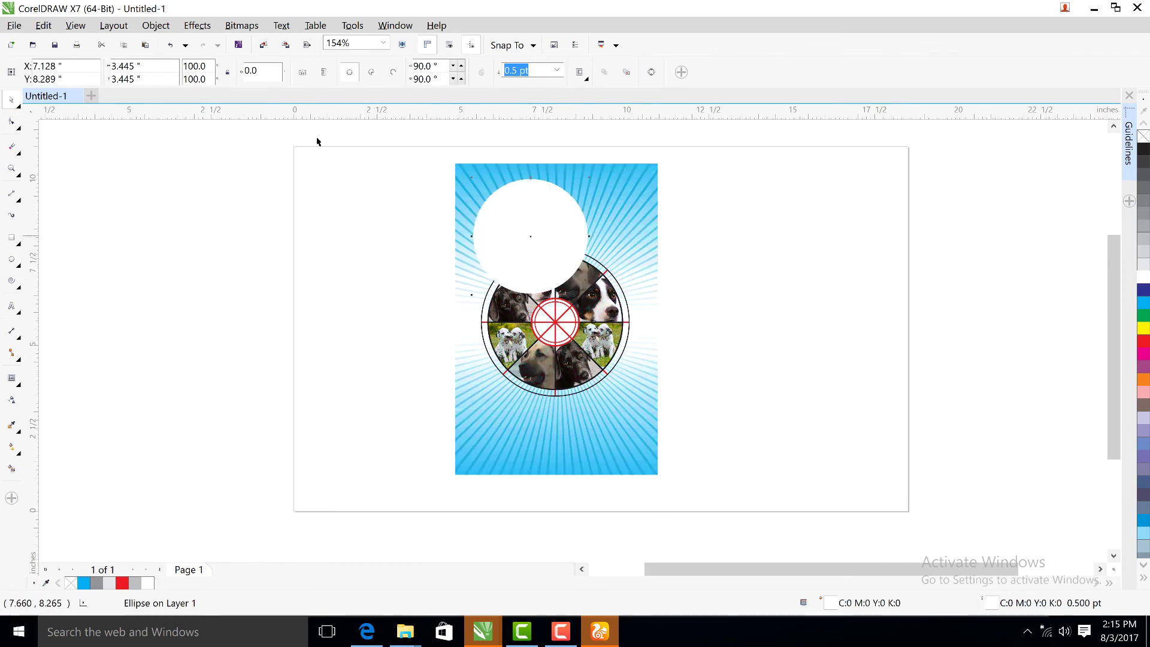
Convert the white circle to a 300 dpi CMYK bitmap with anti-aliasing and a transparent background.
left_click(241, 26)
left_click(270, 41)
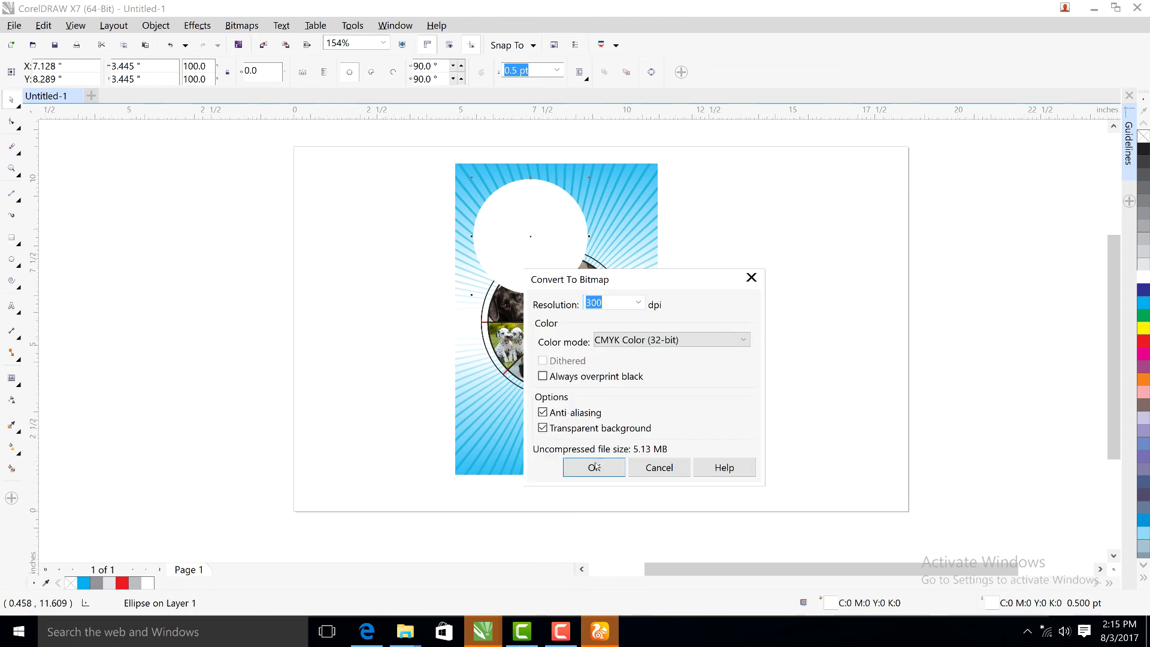
key("Escape")
Apply a Gaussian blur with a radius of about 80 pixels to the white circle bitmap.
left_click(241, 25)
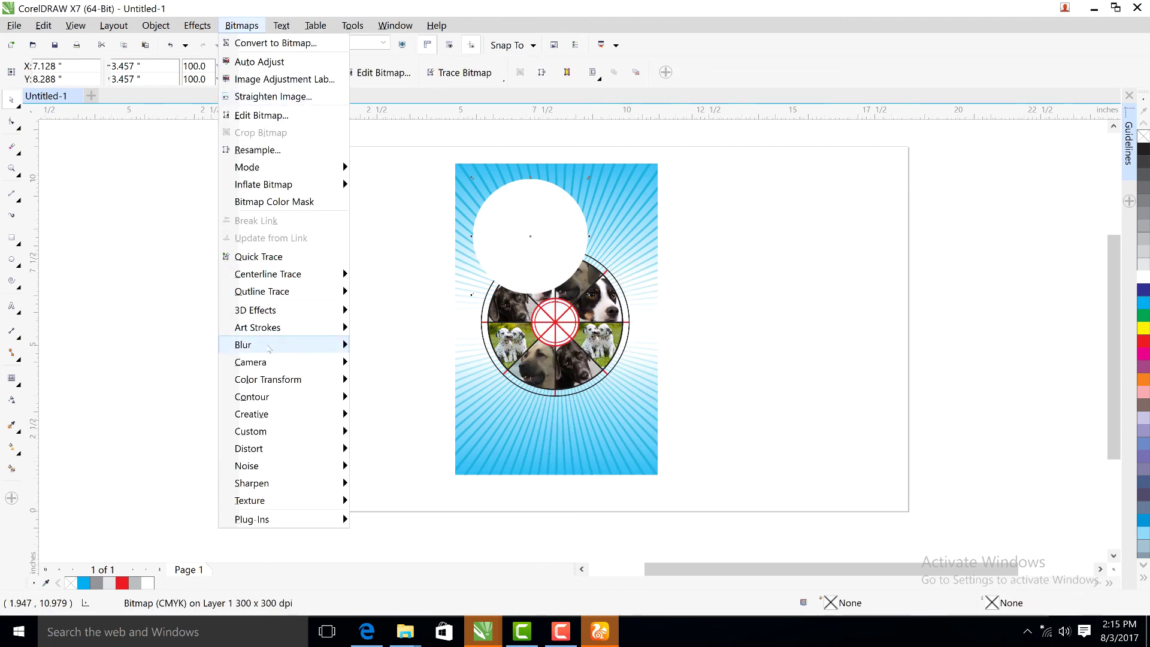
mouse_move(336, 344)
left_click(395, 362)
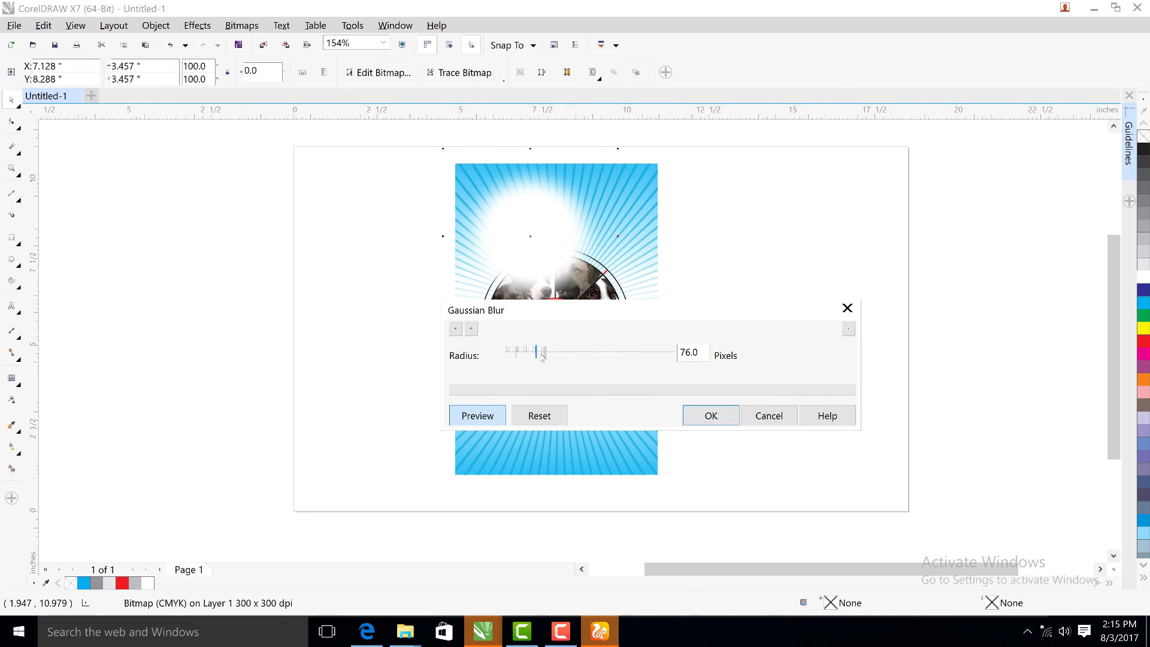
left_click(537, 354)
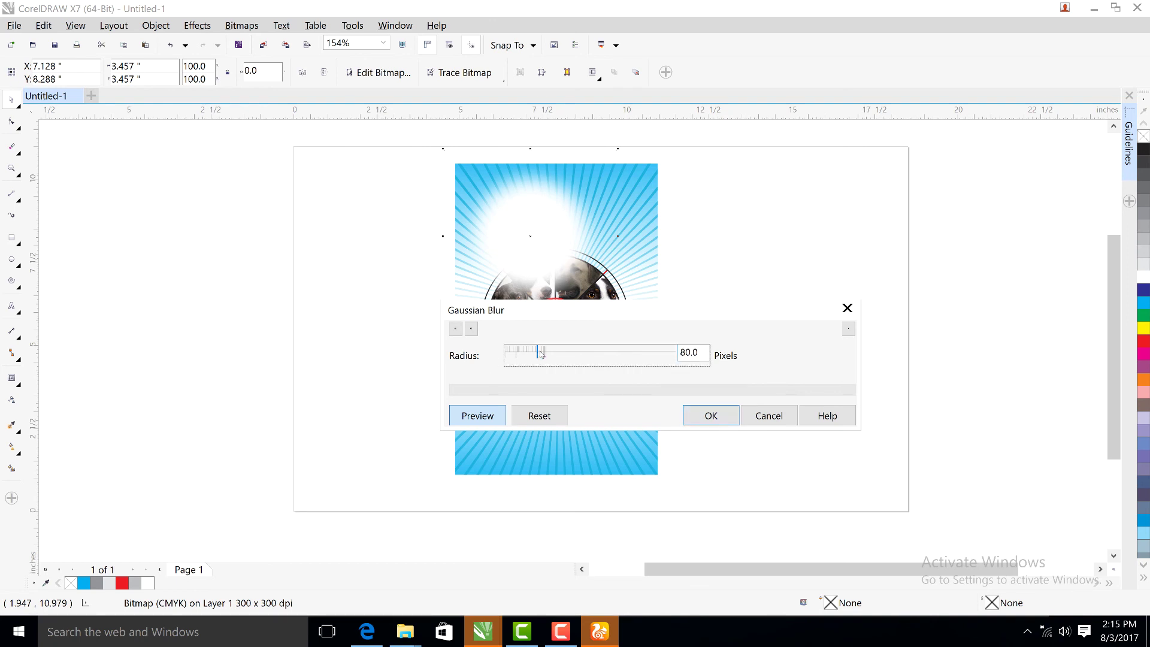
left_click_drag(541, 353, 540, 351)
left_click(691, 412)
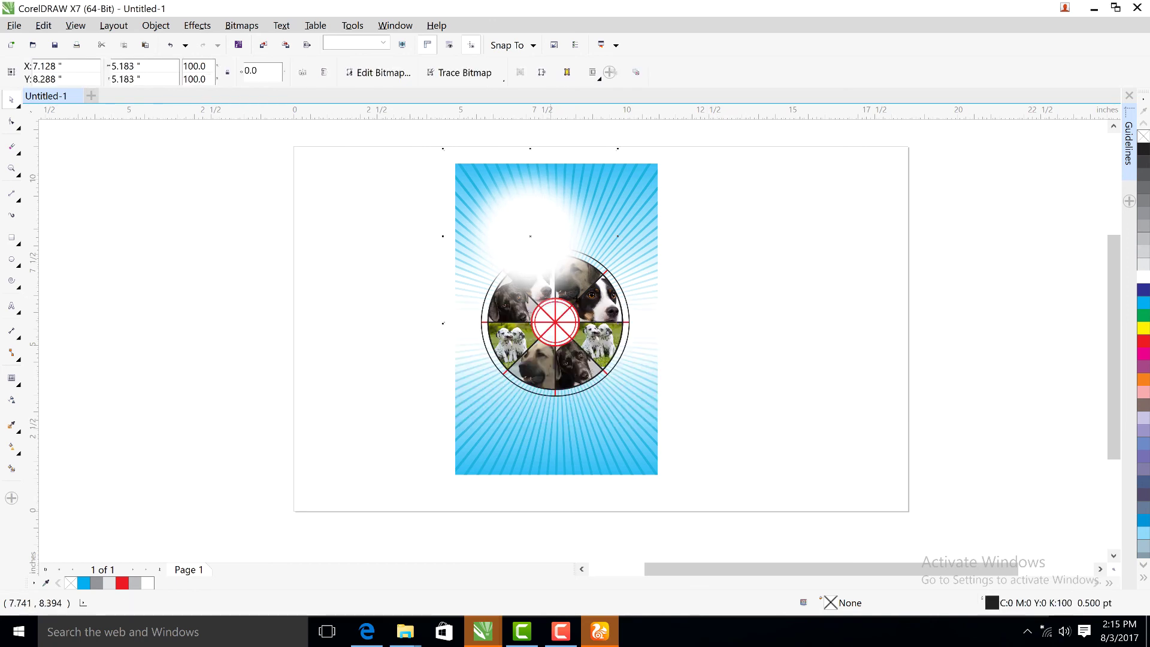
Center the blurred white circle on the frame and enlarge it from its center to about 7.9 in wide.
key("c")
key("e")
left_click(603, 295)
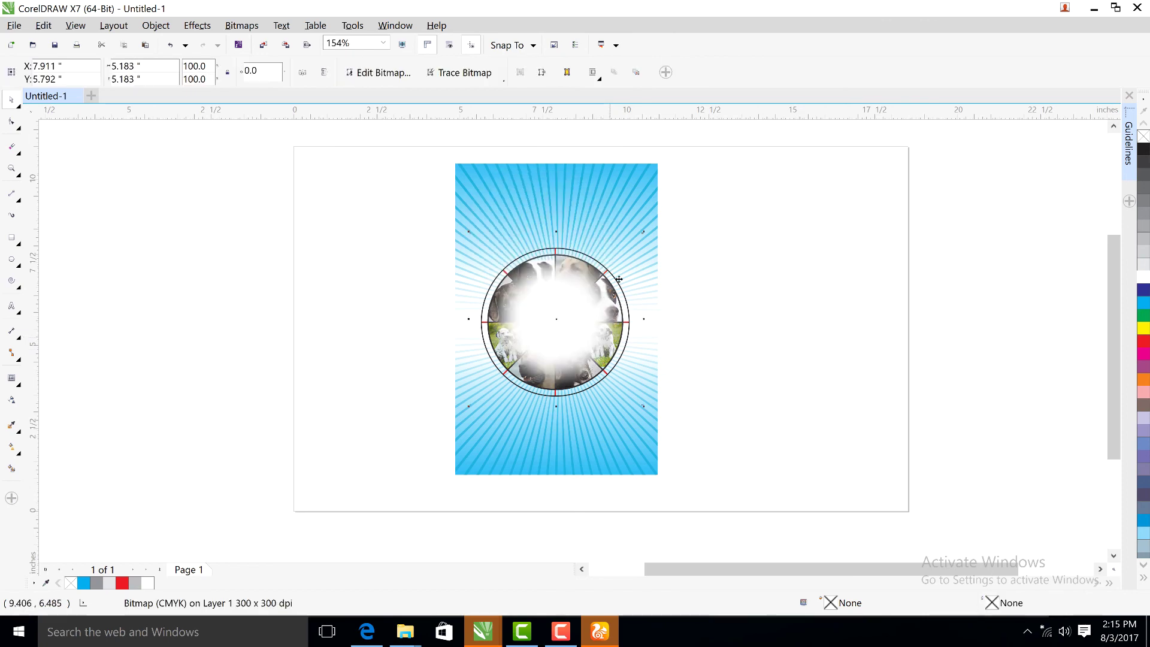
left_click_drag(644, 232, 690, 186)
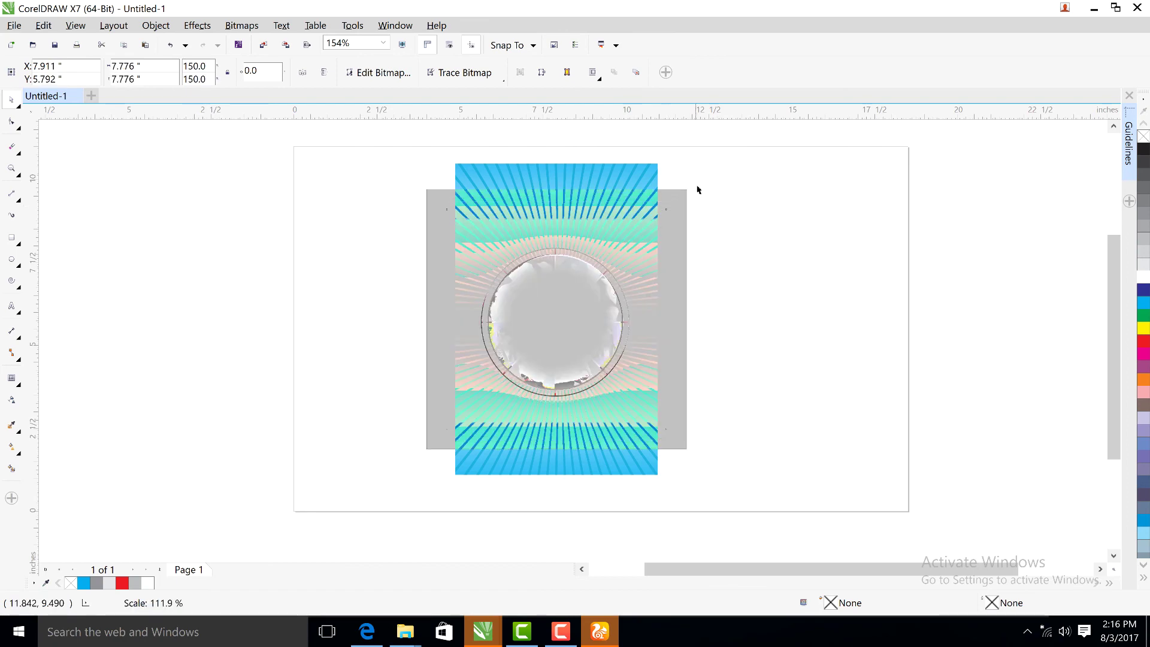
Cut the blurred circle, paste it inside the gradient frame's contents and finish editing.
key("ctrl+x")
left_click(618, 245, "ctrl")
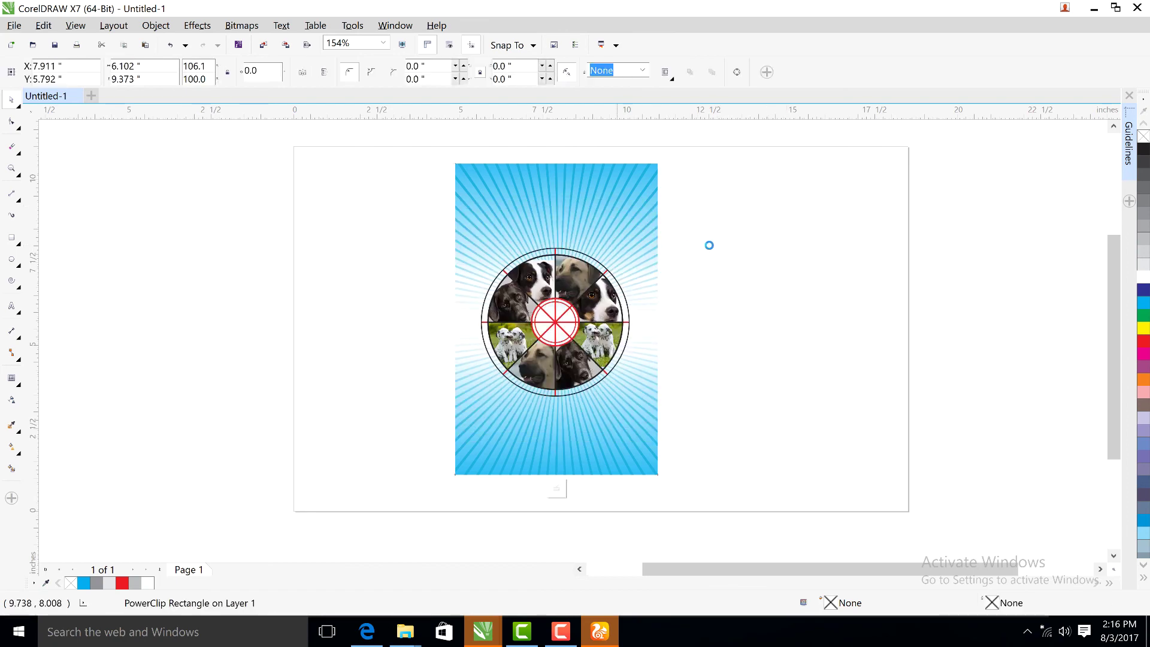
key("ctrl+v")
left_click(827, 253, "ctrl")
Reopen the frame's contents, undo the stray move of the glow, bring the dog wheel group to the front and finish editing.
left_click(601, 284, "ctrl")
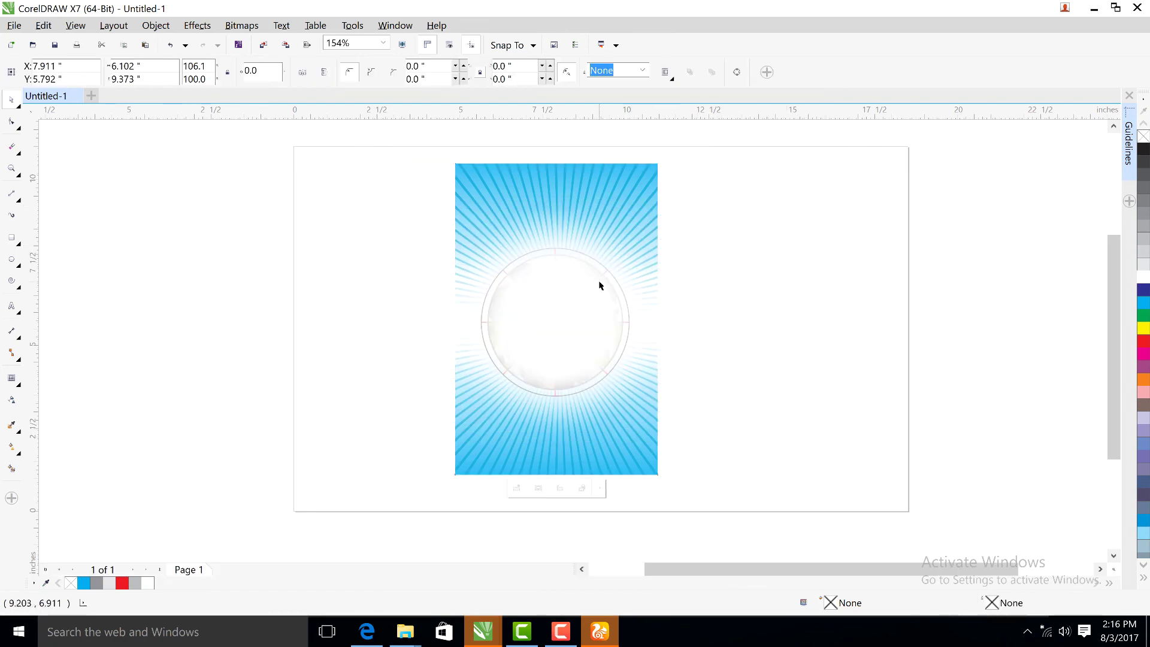
left_click(585, 318)
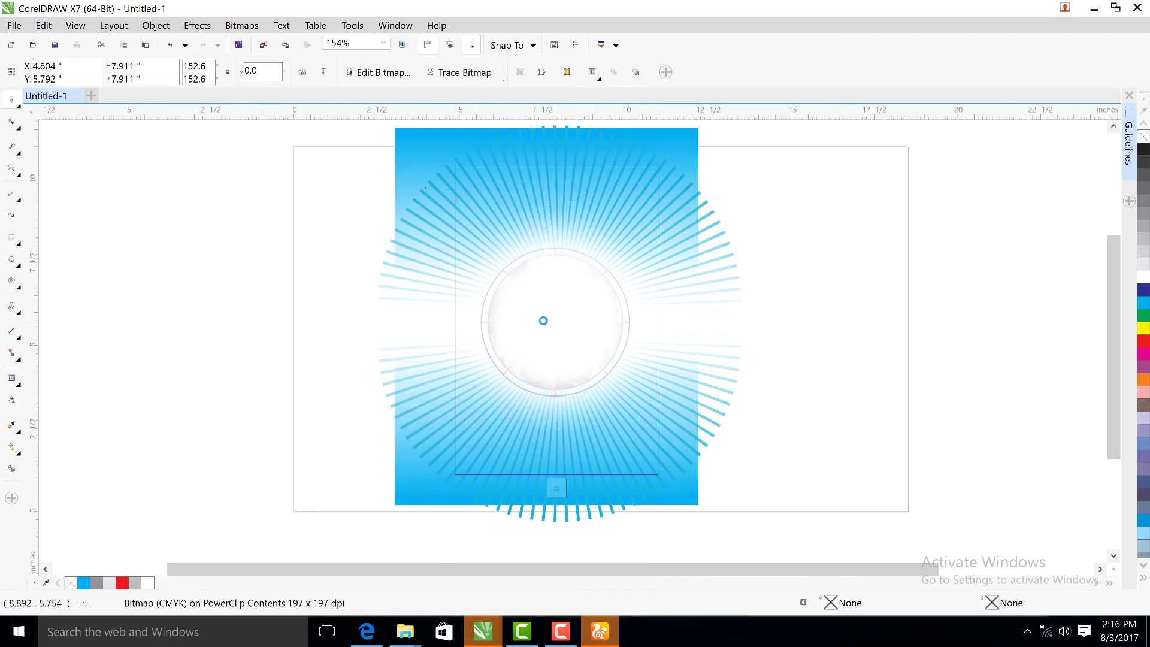
key("ctrl+z")
left_click_drag(824, 214, 469, 425)
key("shift+Page_Up")
left_click(875, 319, "ctrl")
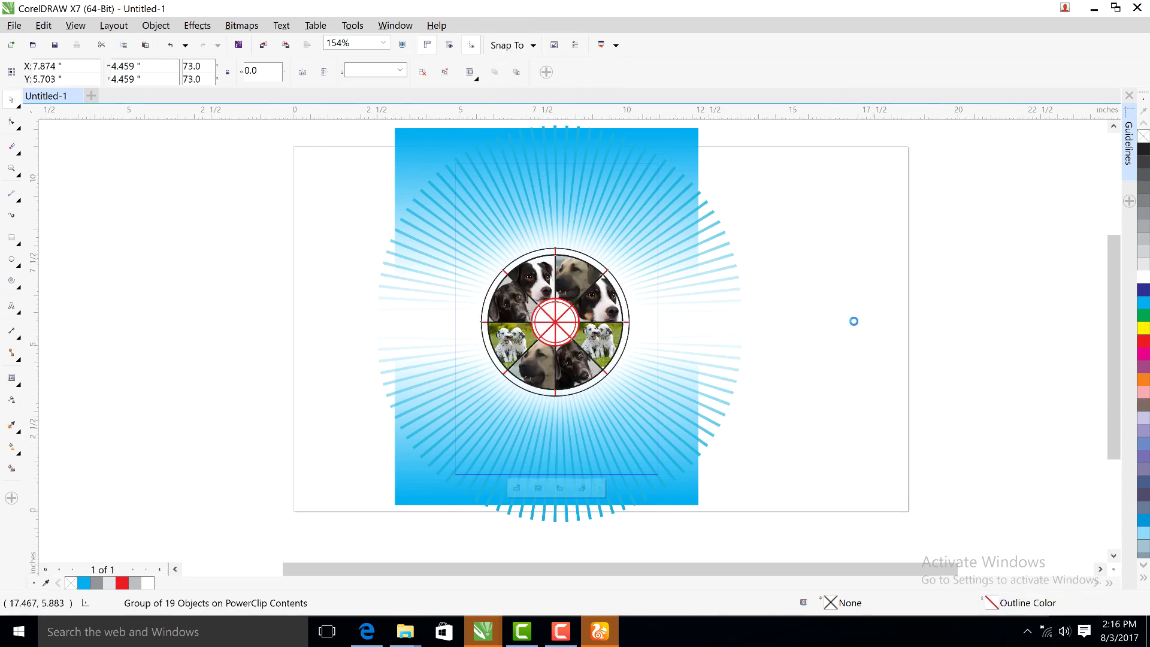
left_click(777, 338)
key("x")
left_click(383, 218)
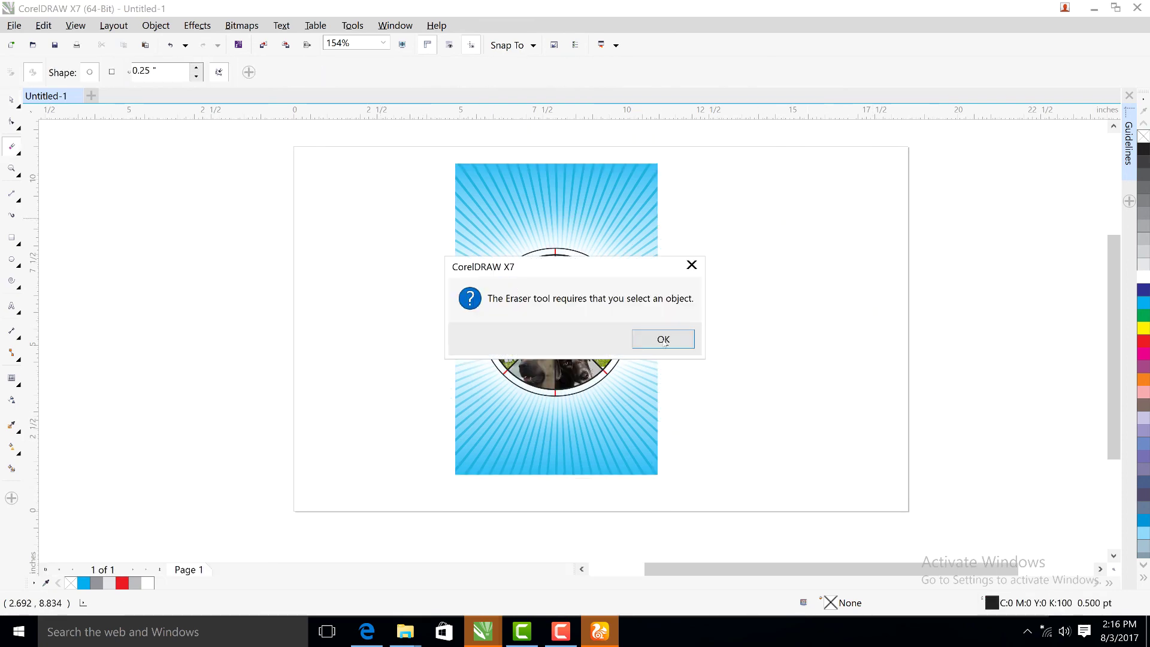
left_click(664, 339)
Open the frame's contents, enlarge the white glow from its center to about 9.2 in wide and finish editing.
key("z")
left_click_drag(424, 228, 736, 403)
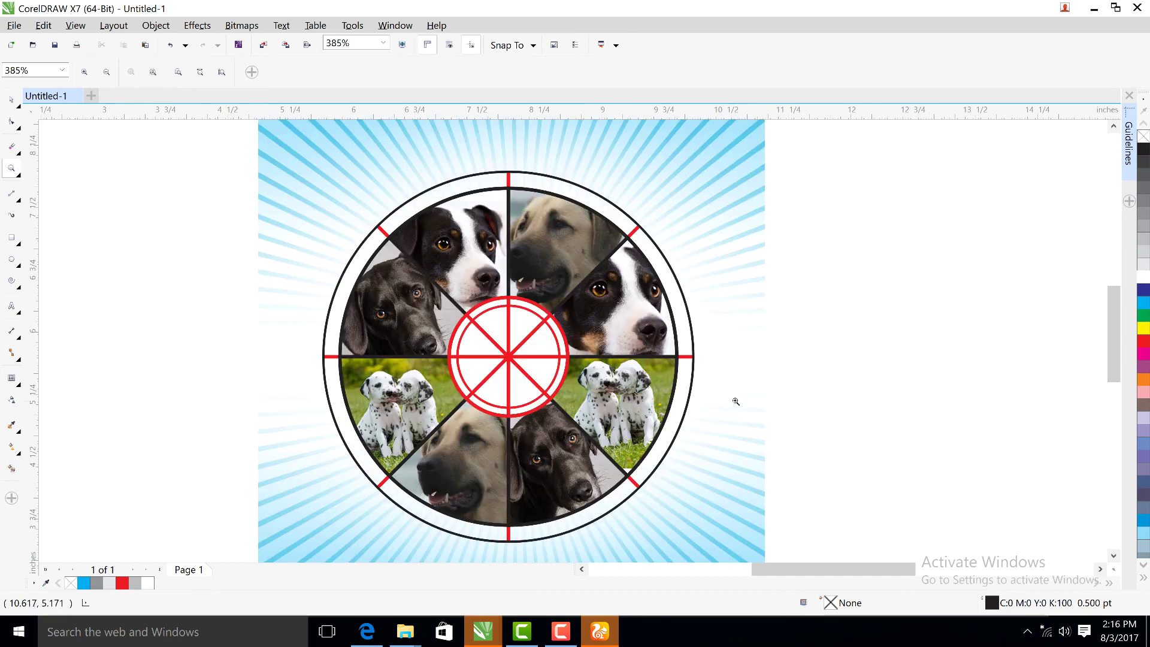
key("space")
left_click(570, 137)
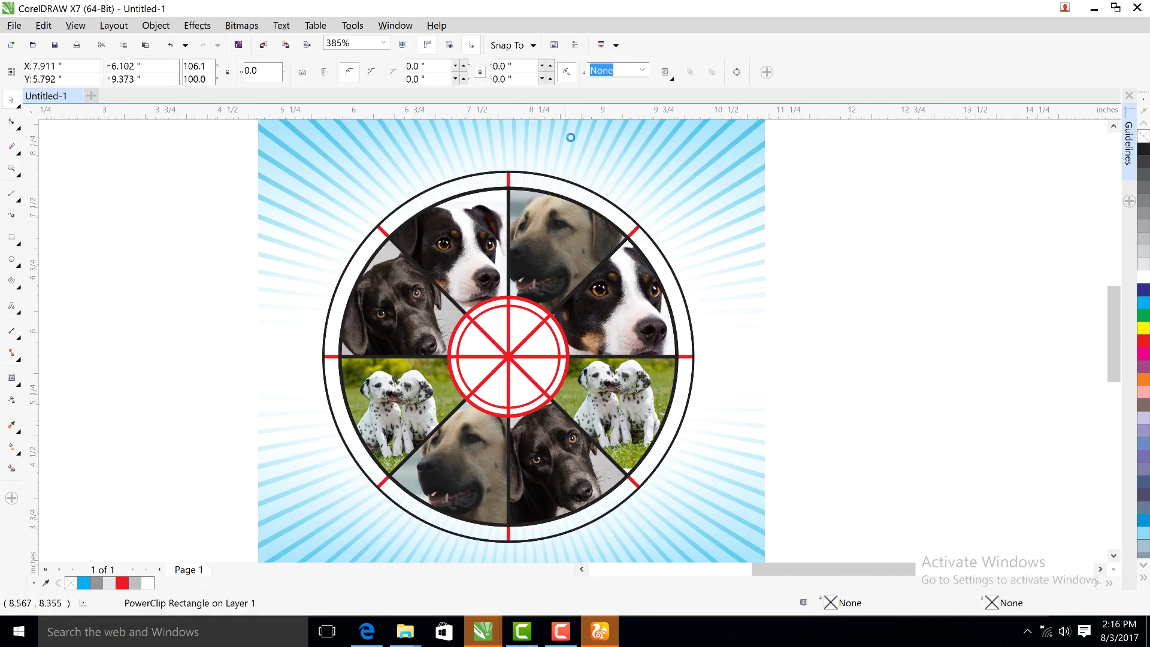
left_click(710, 274)
key("z")
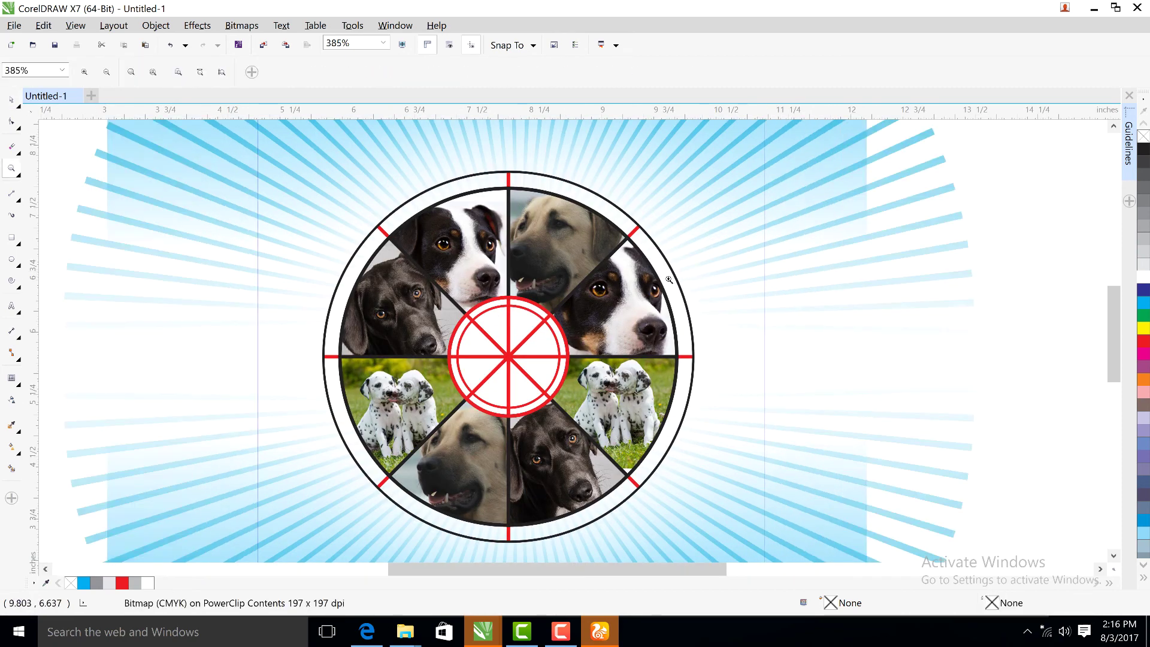
right_click(669, 279)
right_click(667, 274)
key("space")
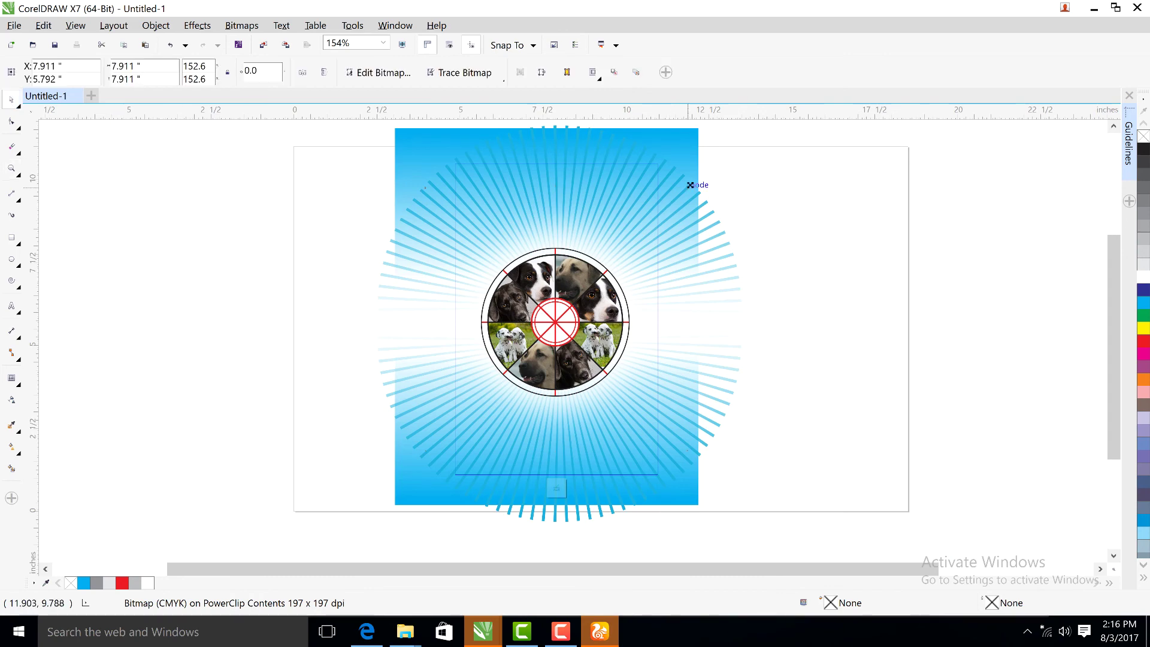
left_click_drag(689, 186, 726, 167)
left_click(838, 232, "ctrl")
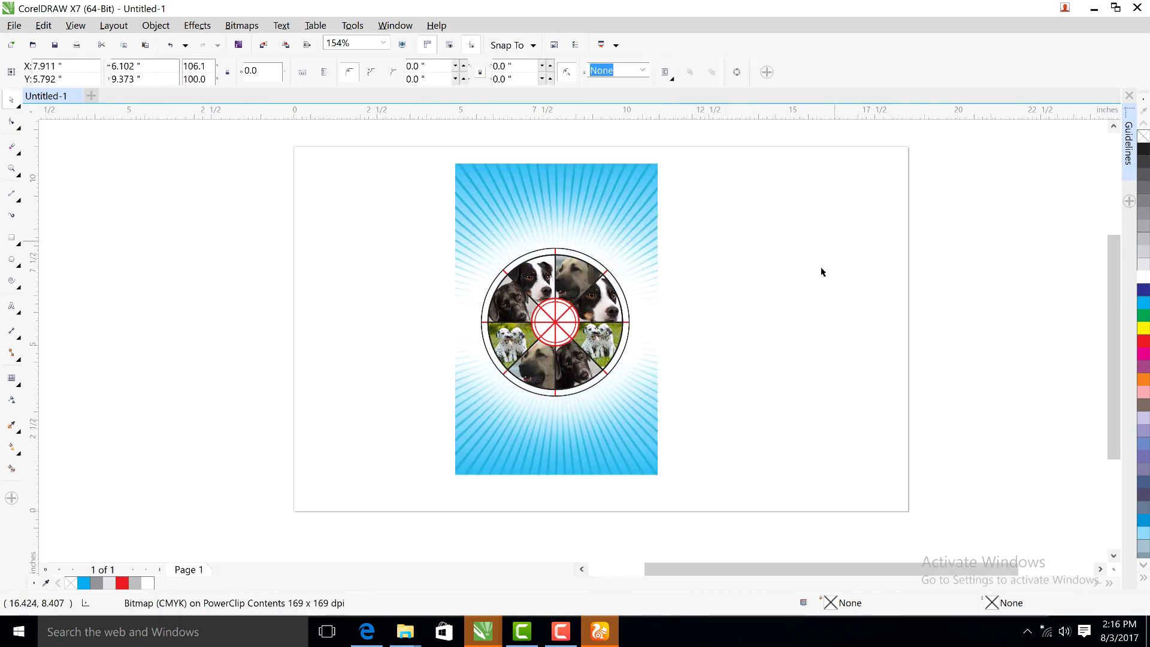
Open the frame's contents, recolor the lower rays white and the upper rays gray, and finish editing.
key("z")
left_click_drag(408, 183, 775, 425)
key("space")
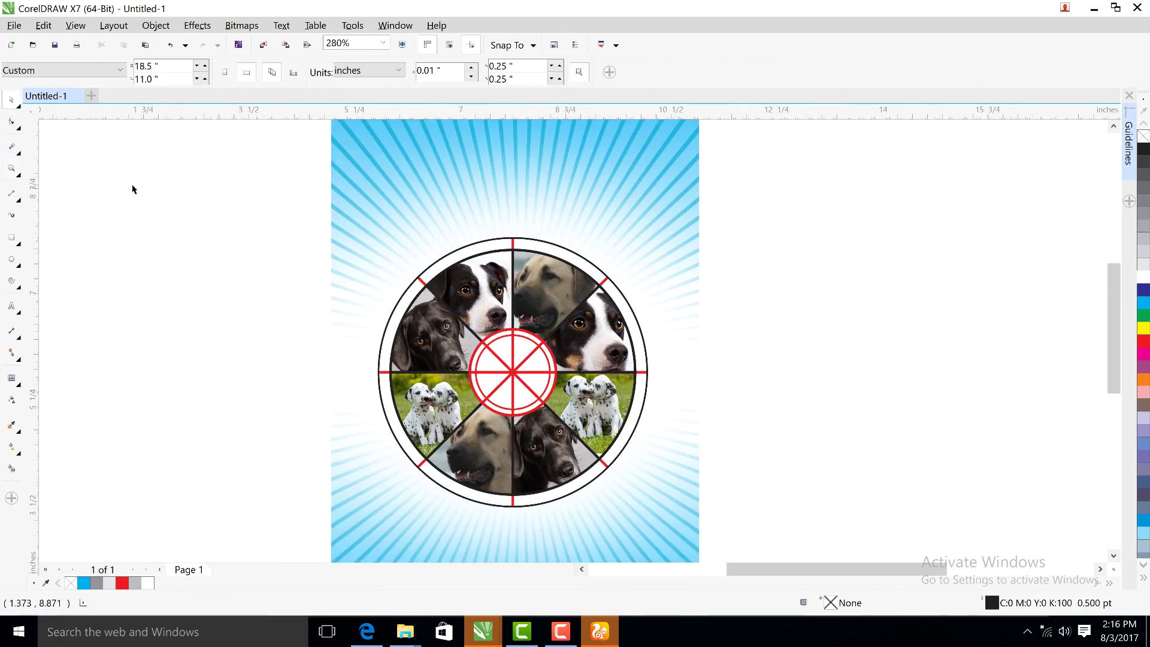
left_click(409, 164, "ctrl")
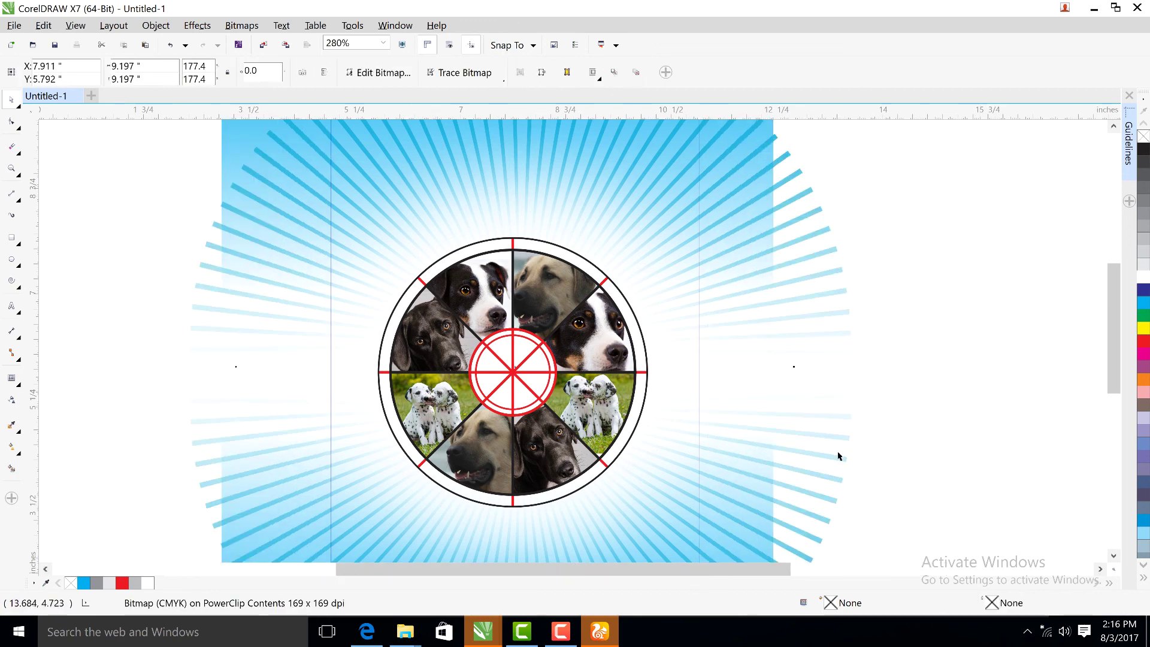
key("ctrl+a")
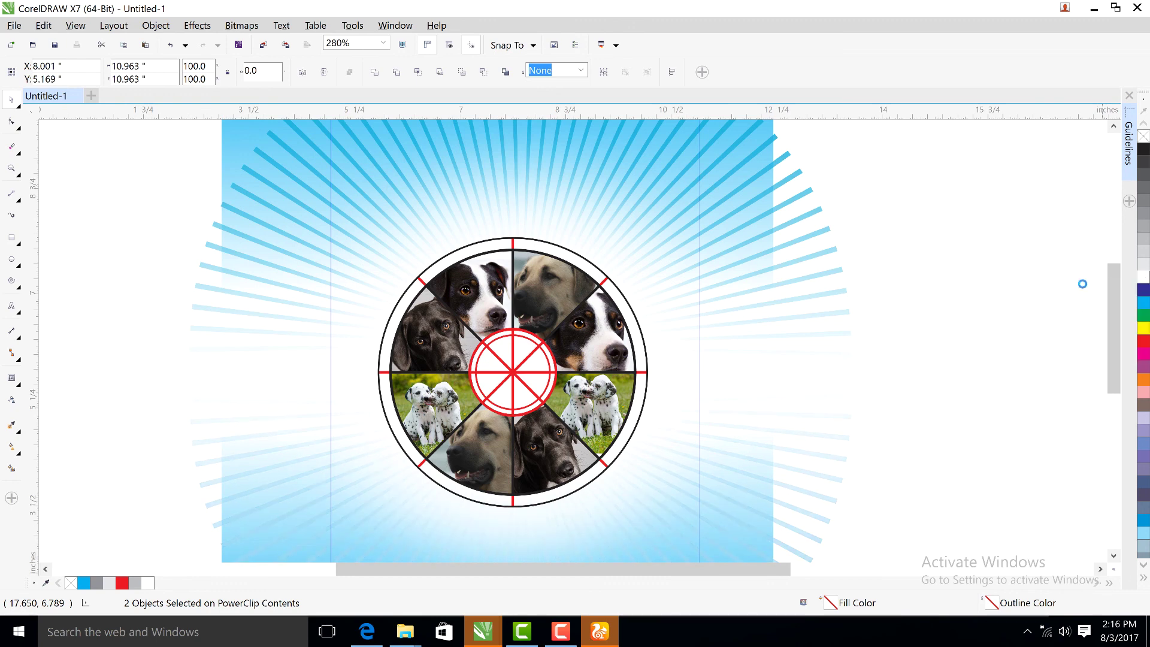
left_click(834, 253)
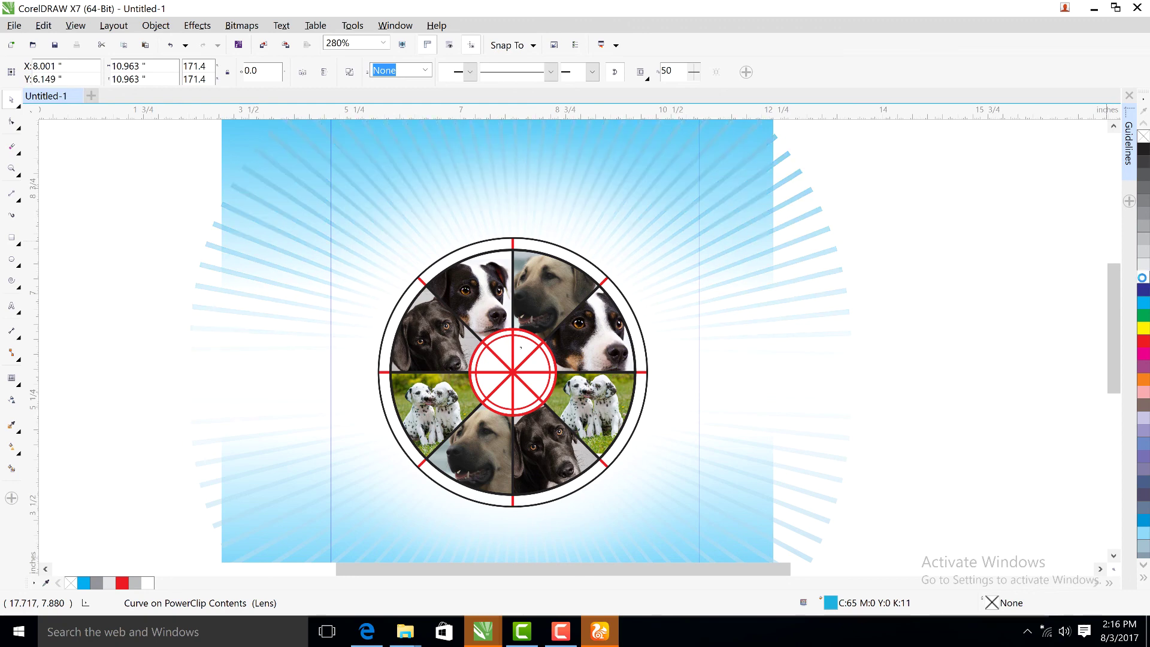
left_click(1141, 278)
left_click(921, 264, "ctrl")
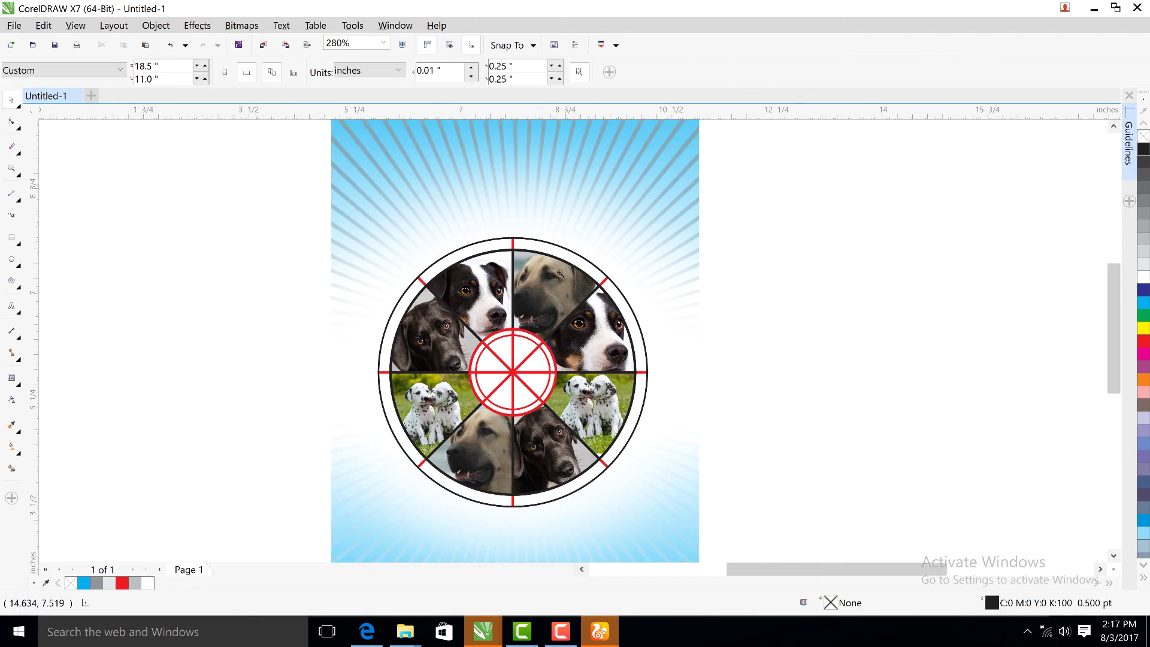
key("z")
scroll(607, 263, "down", 2)
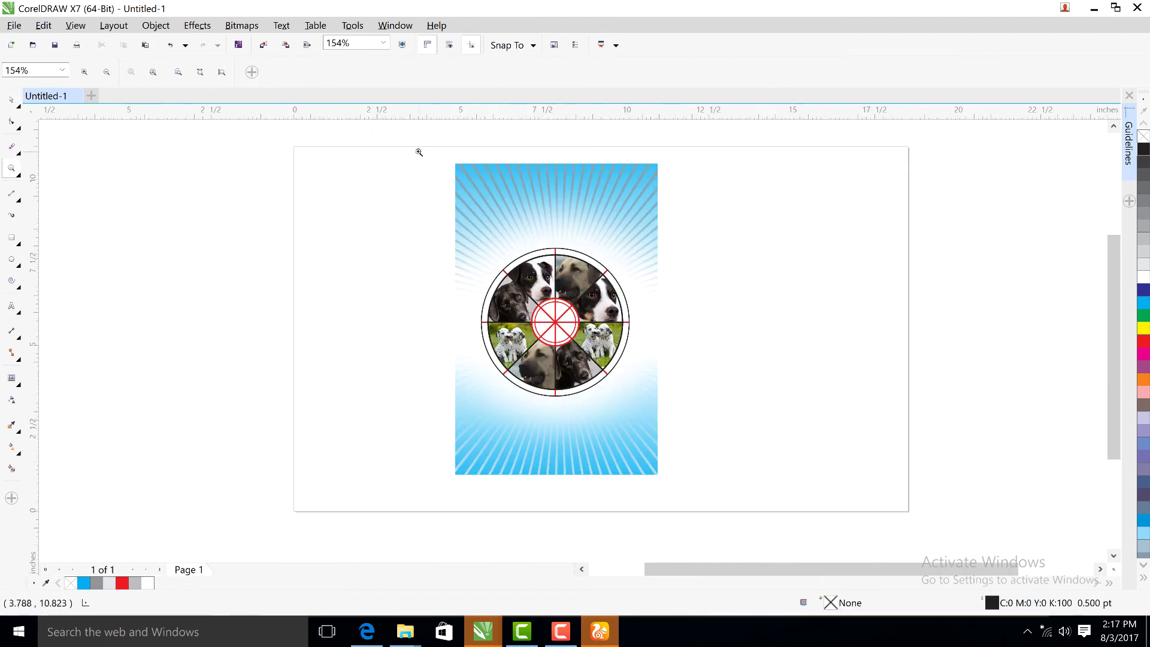
left_click_drag(419, 151, 709, 485)
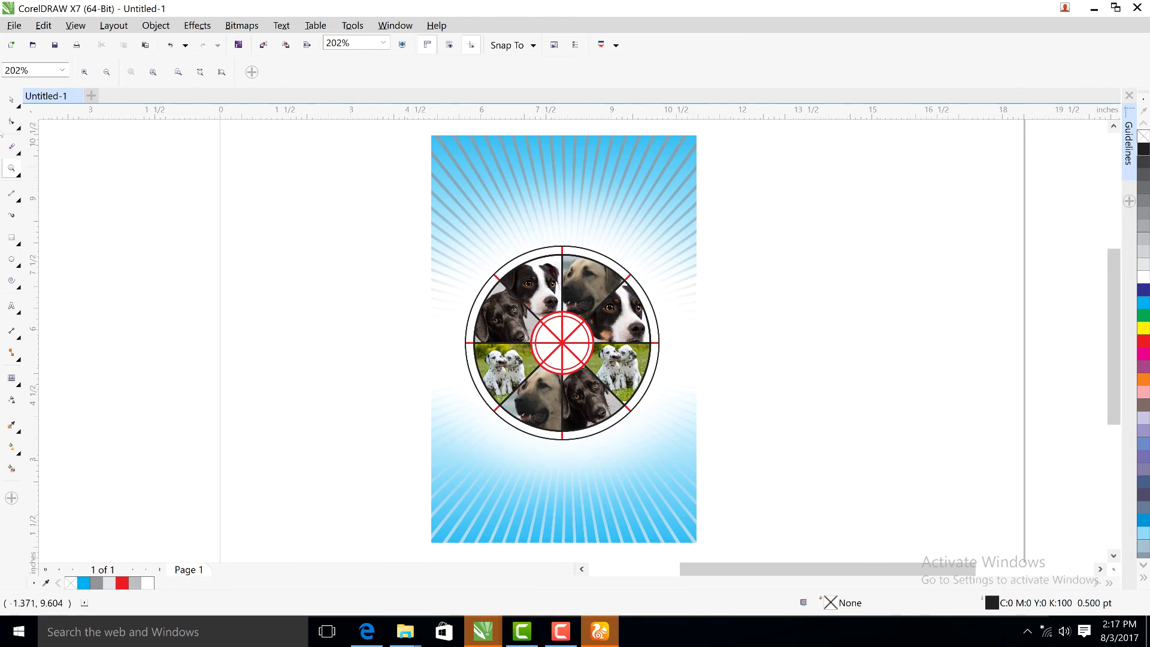
key("space")
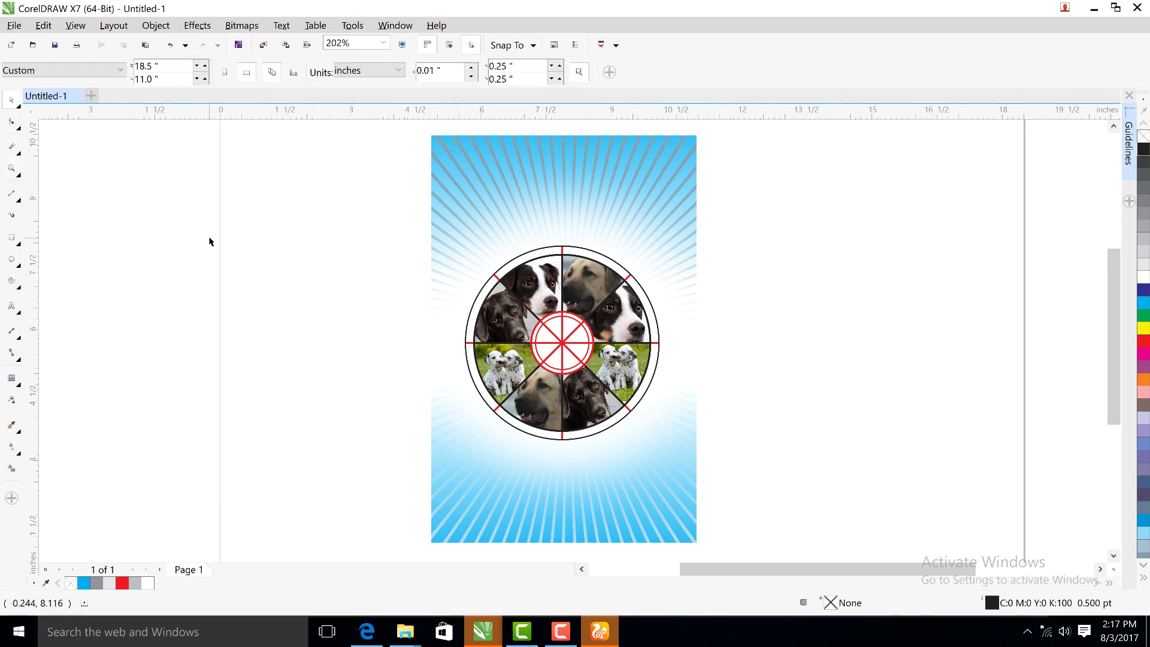